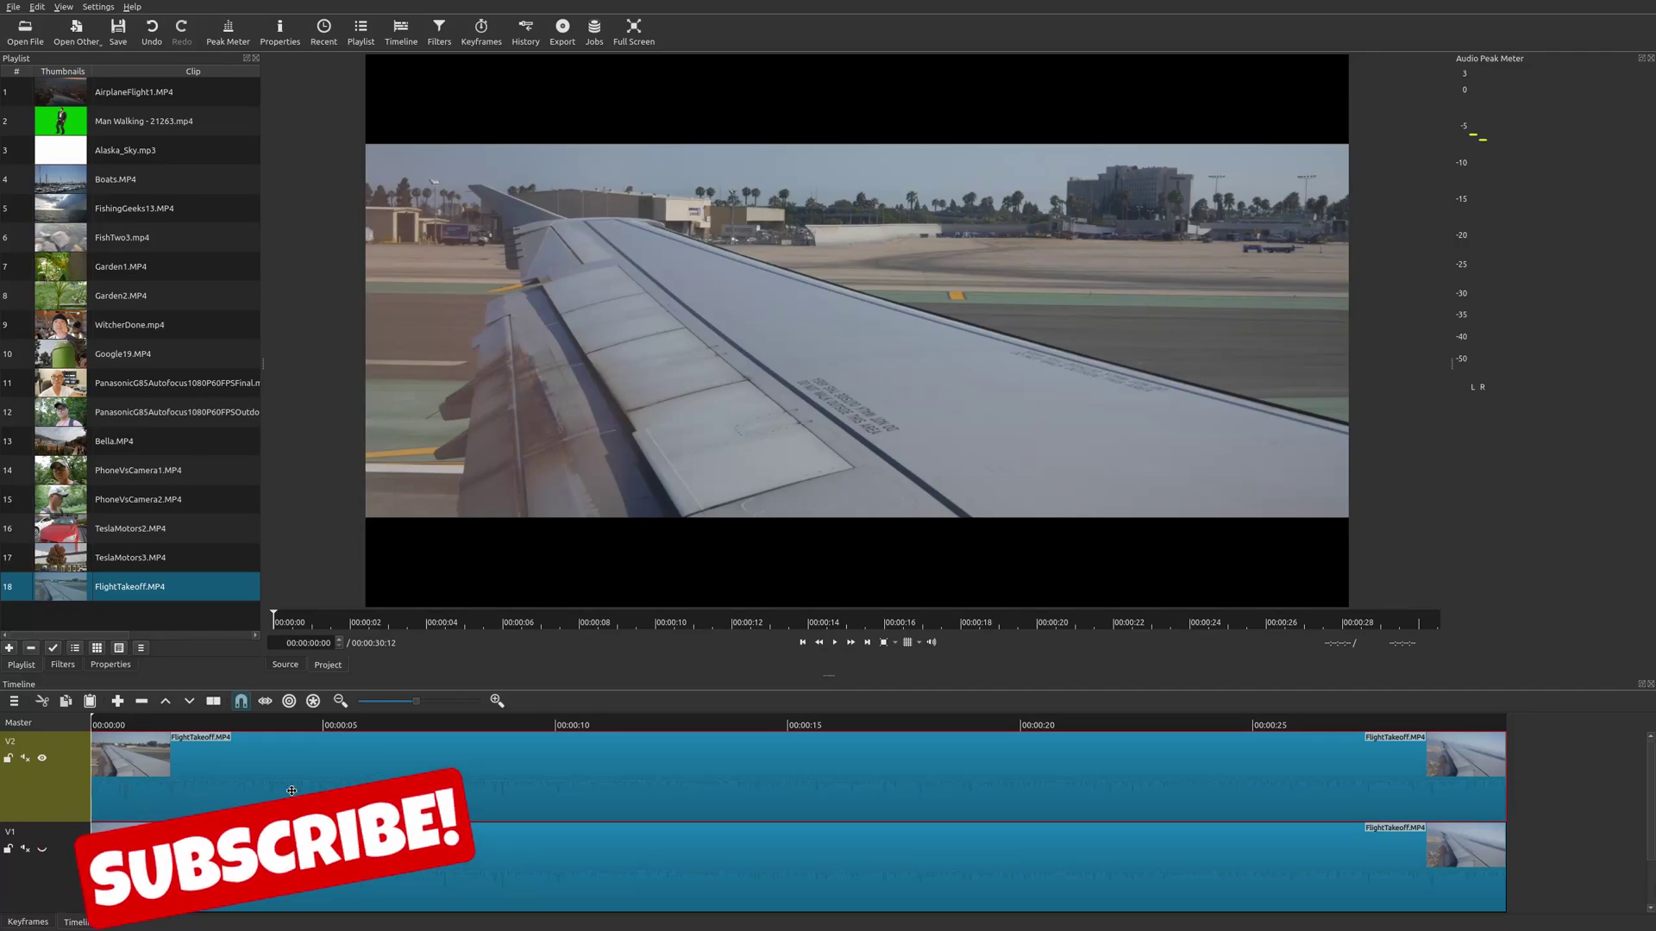
# Play and pause the wing clip, then hide video track V2.
pyautogui.press('space')
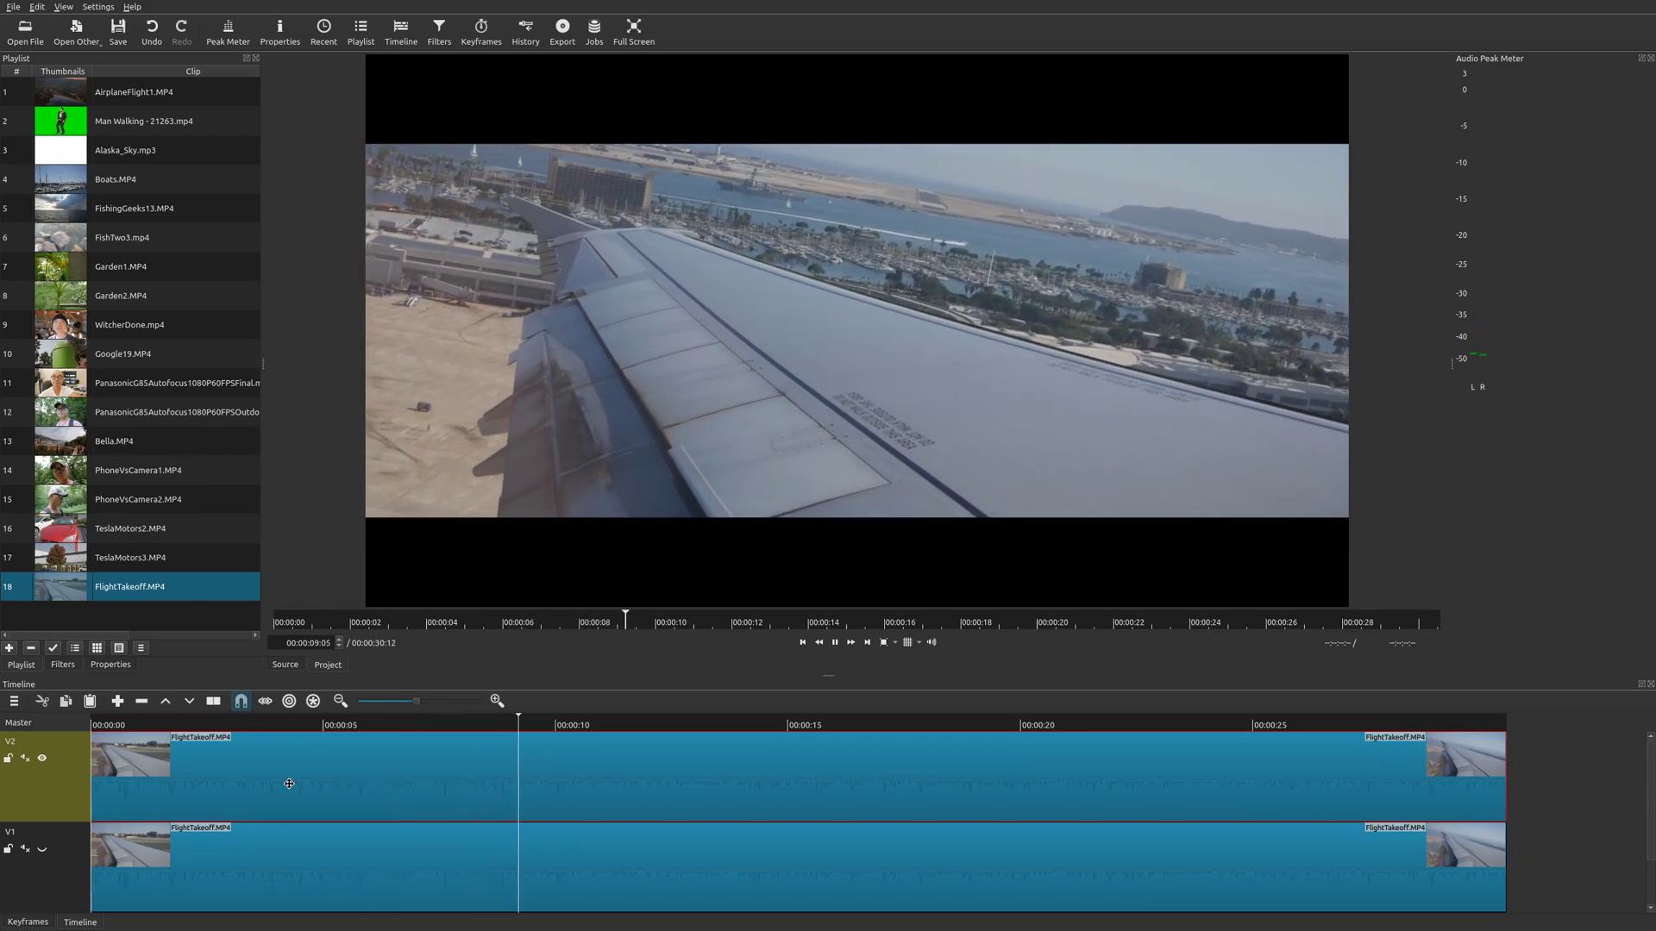
pyautogui.press('space')
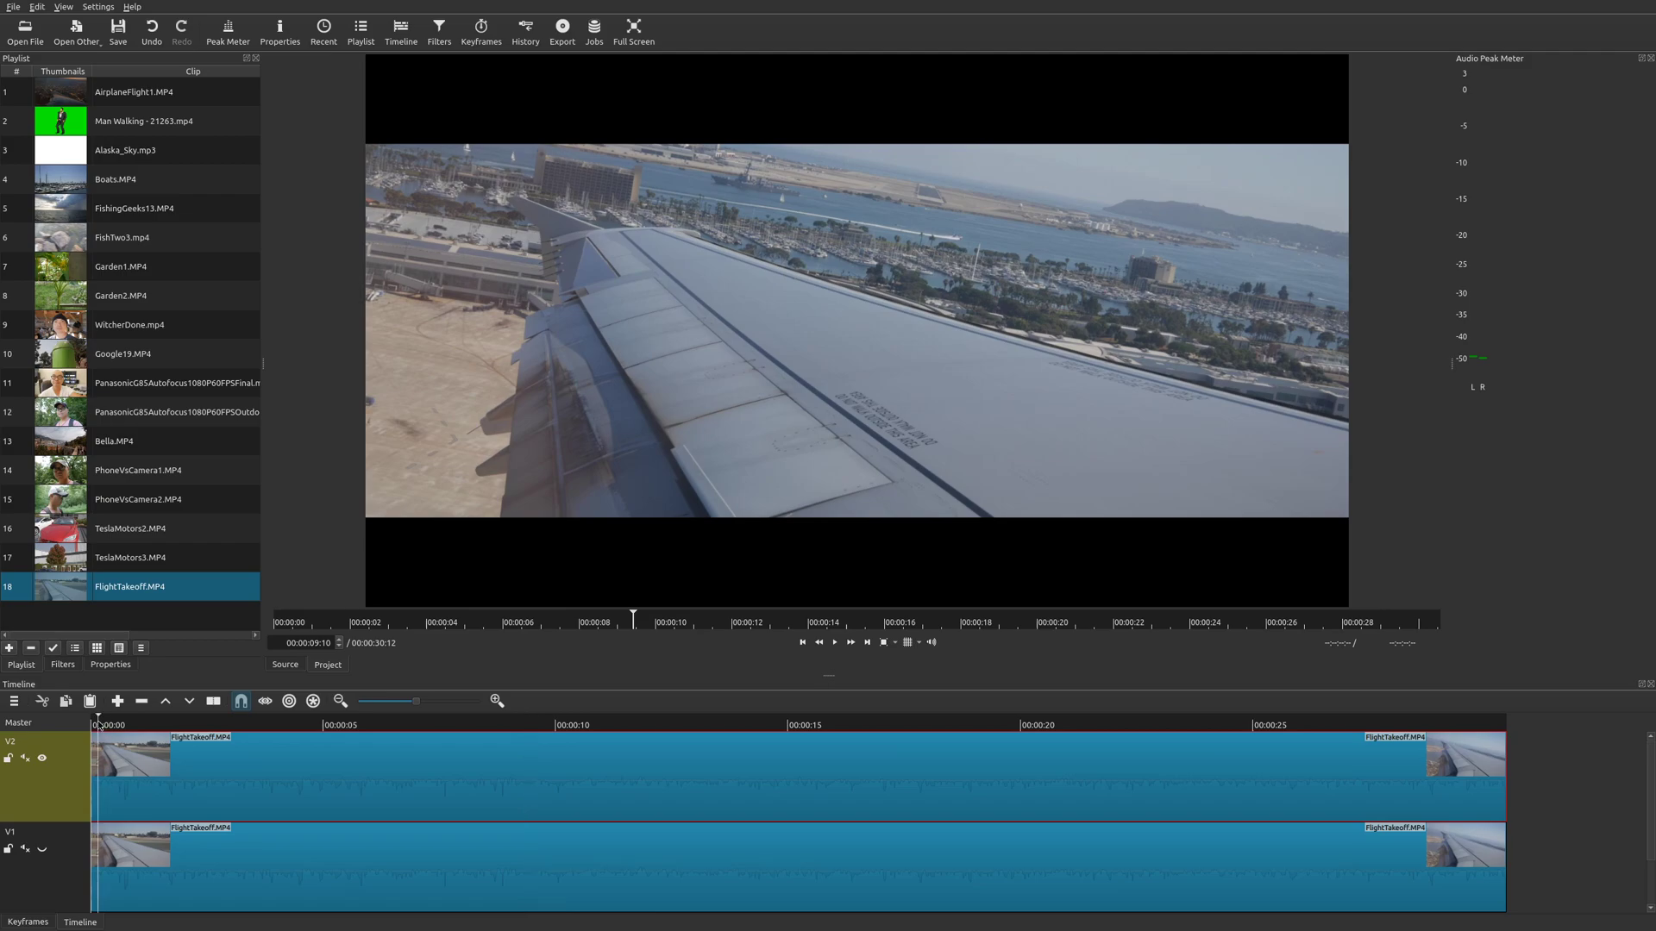
pyautogui.click(42, 849)
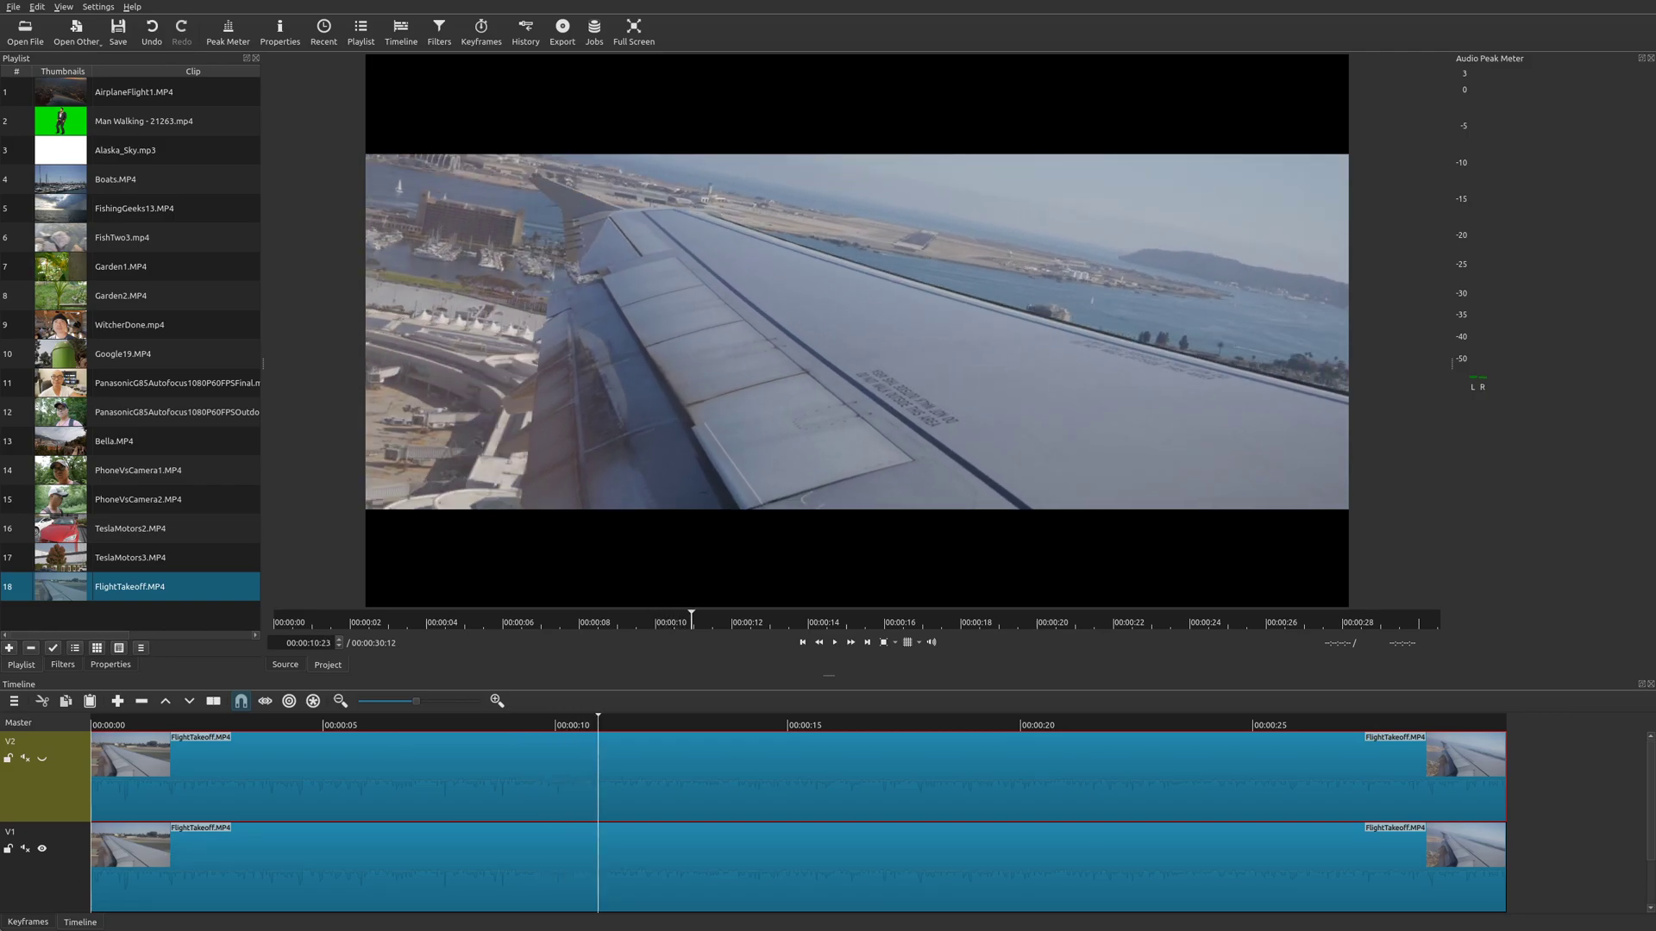
# Hide track V1 and add a new video track V3.
pyautogui.click(42, 848)
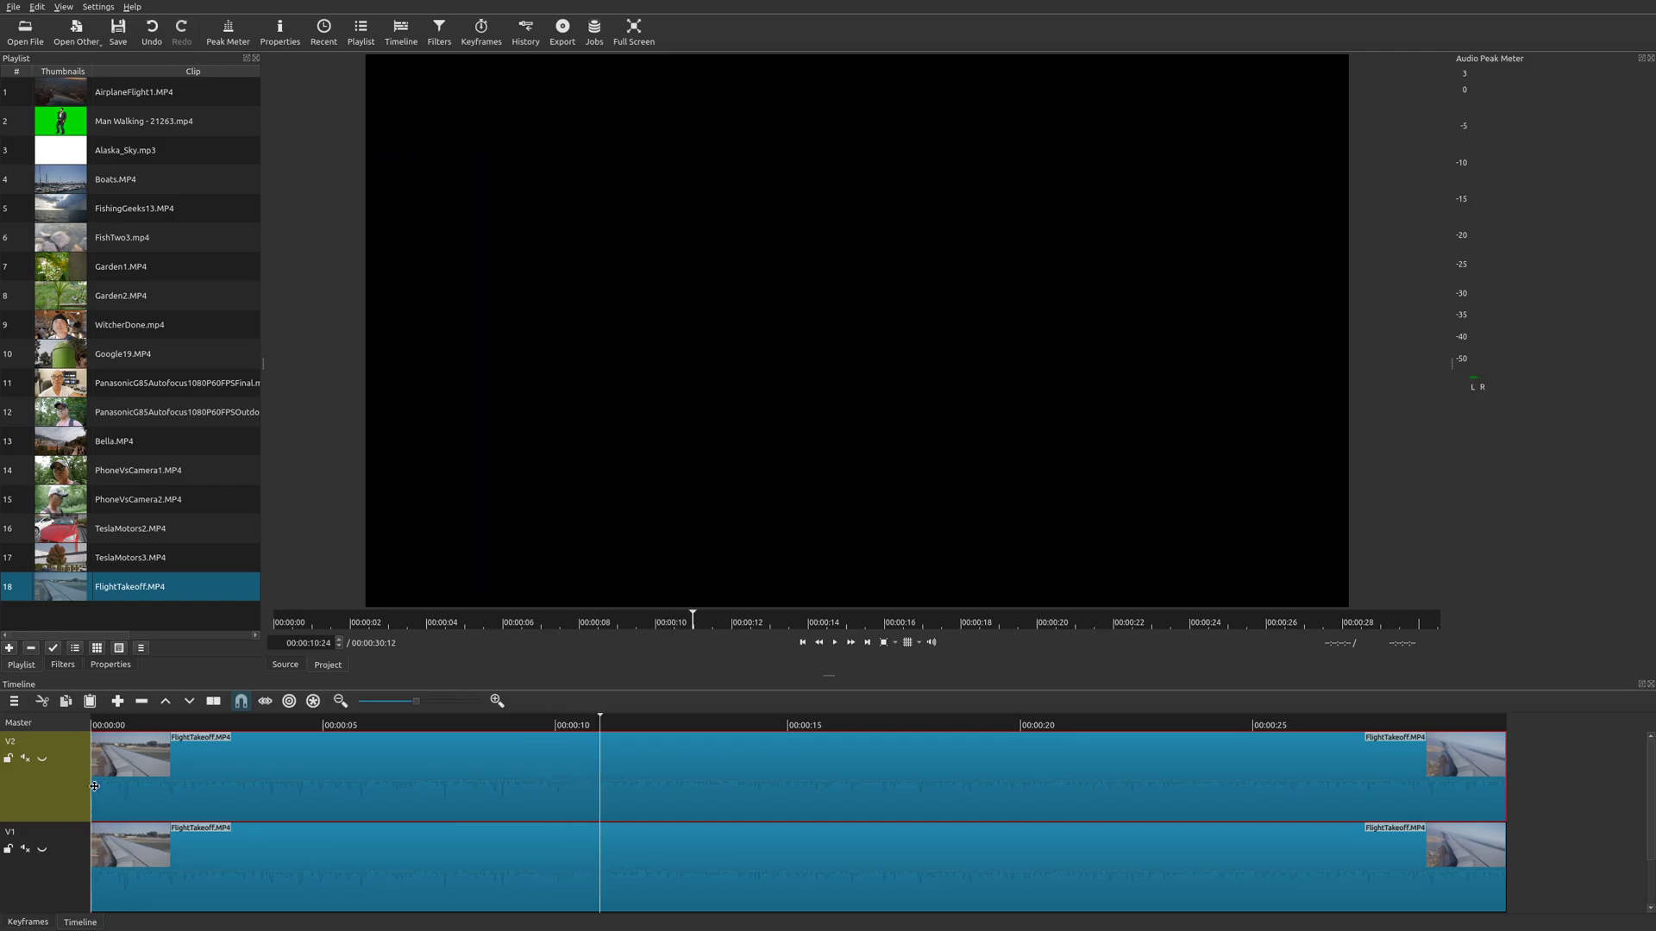
pyautogui.rightClick(46, 794)
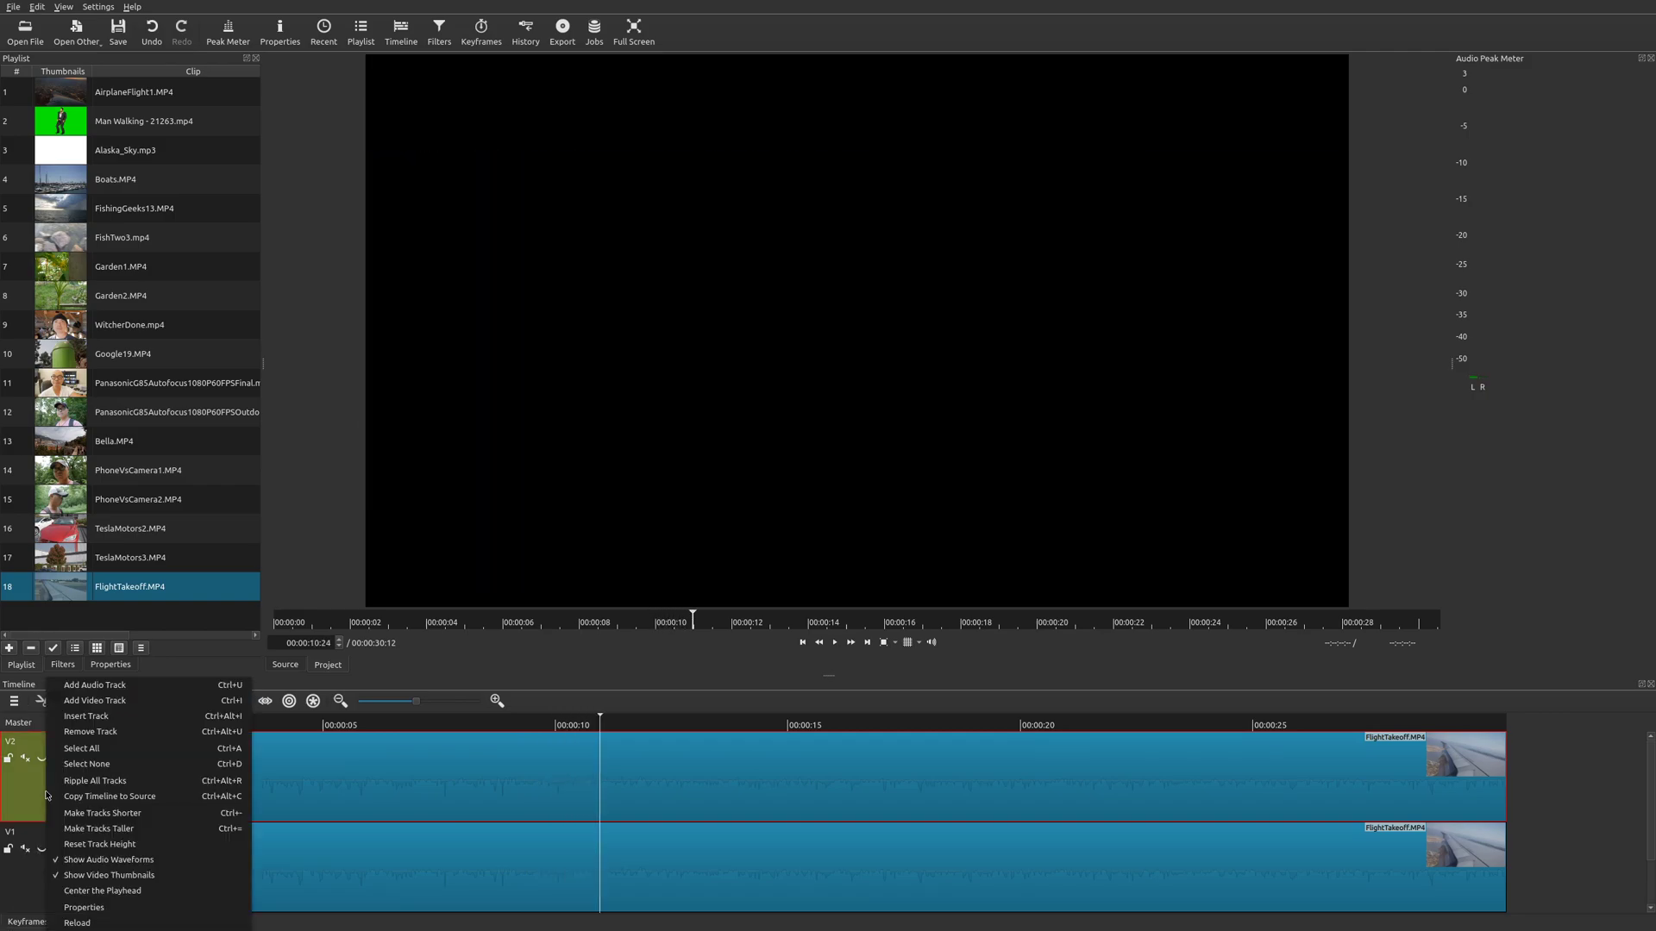
pyautogui.click(108, 707)
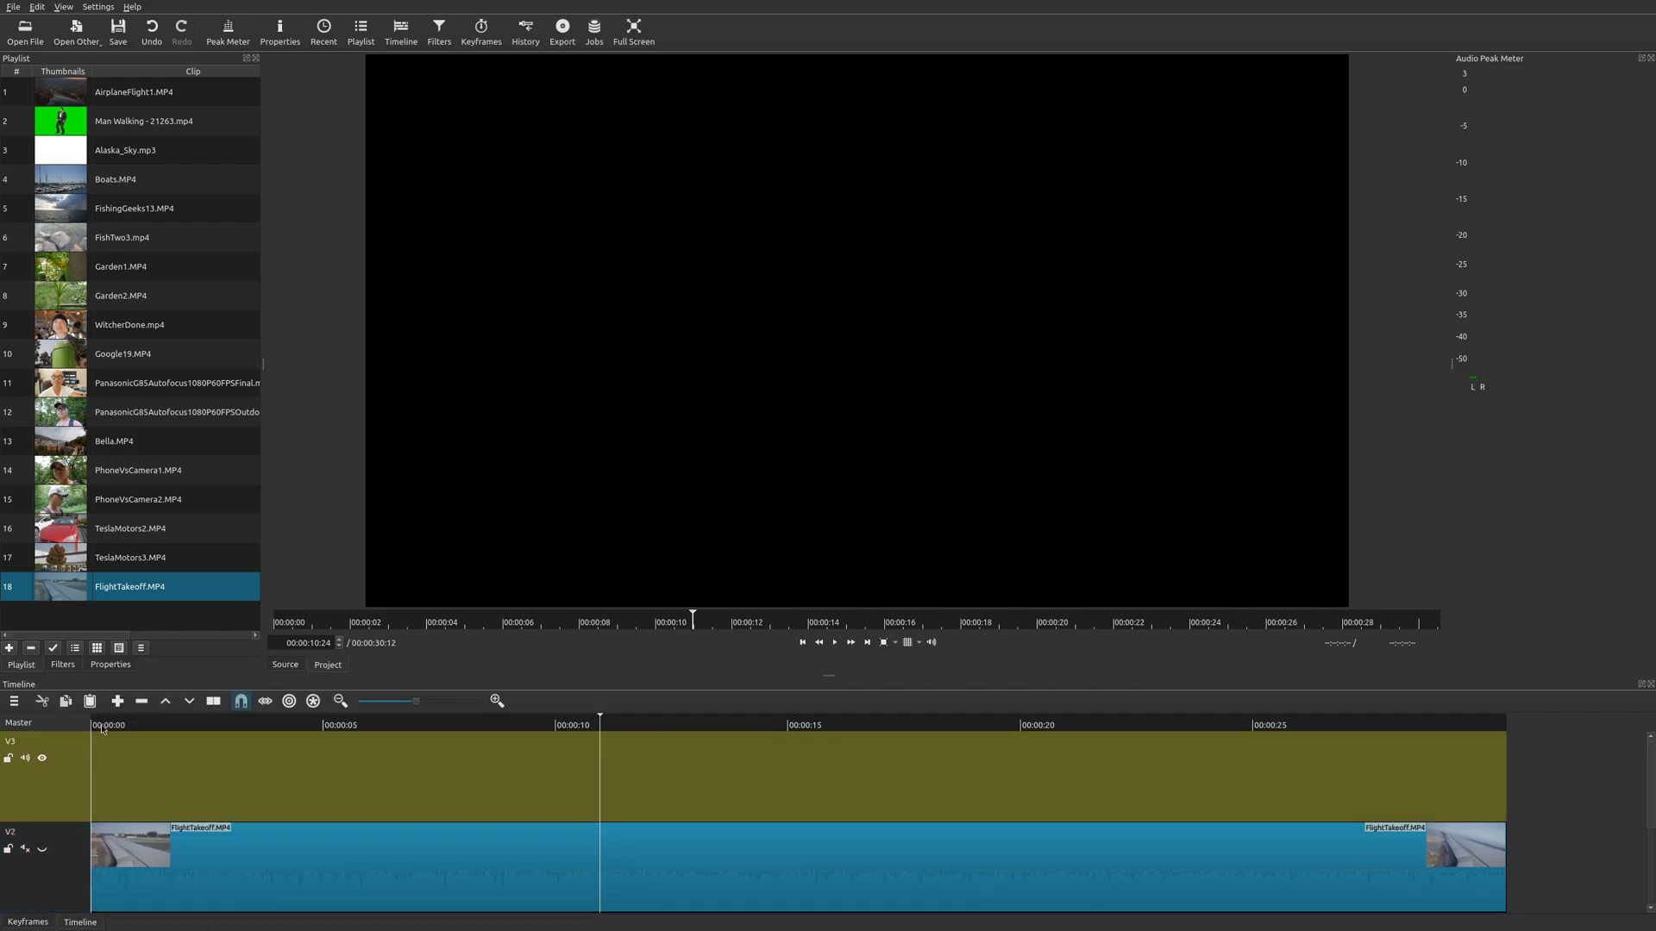
# Paste a copy of the FlightTakeoff.MP4 clip onto V3, mute V3, and show its Crop: Source filter.
pyautogui.click(203, 862)
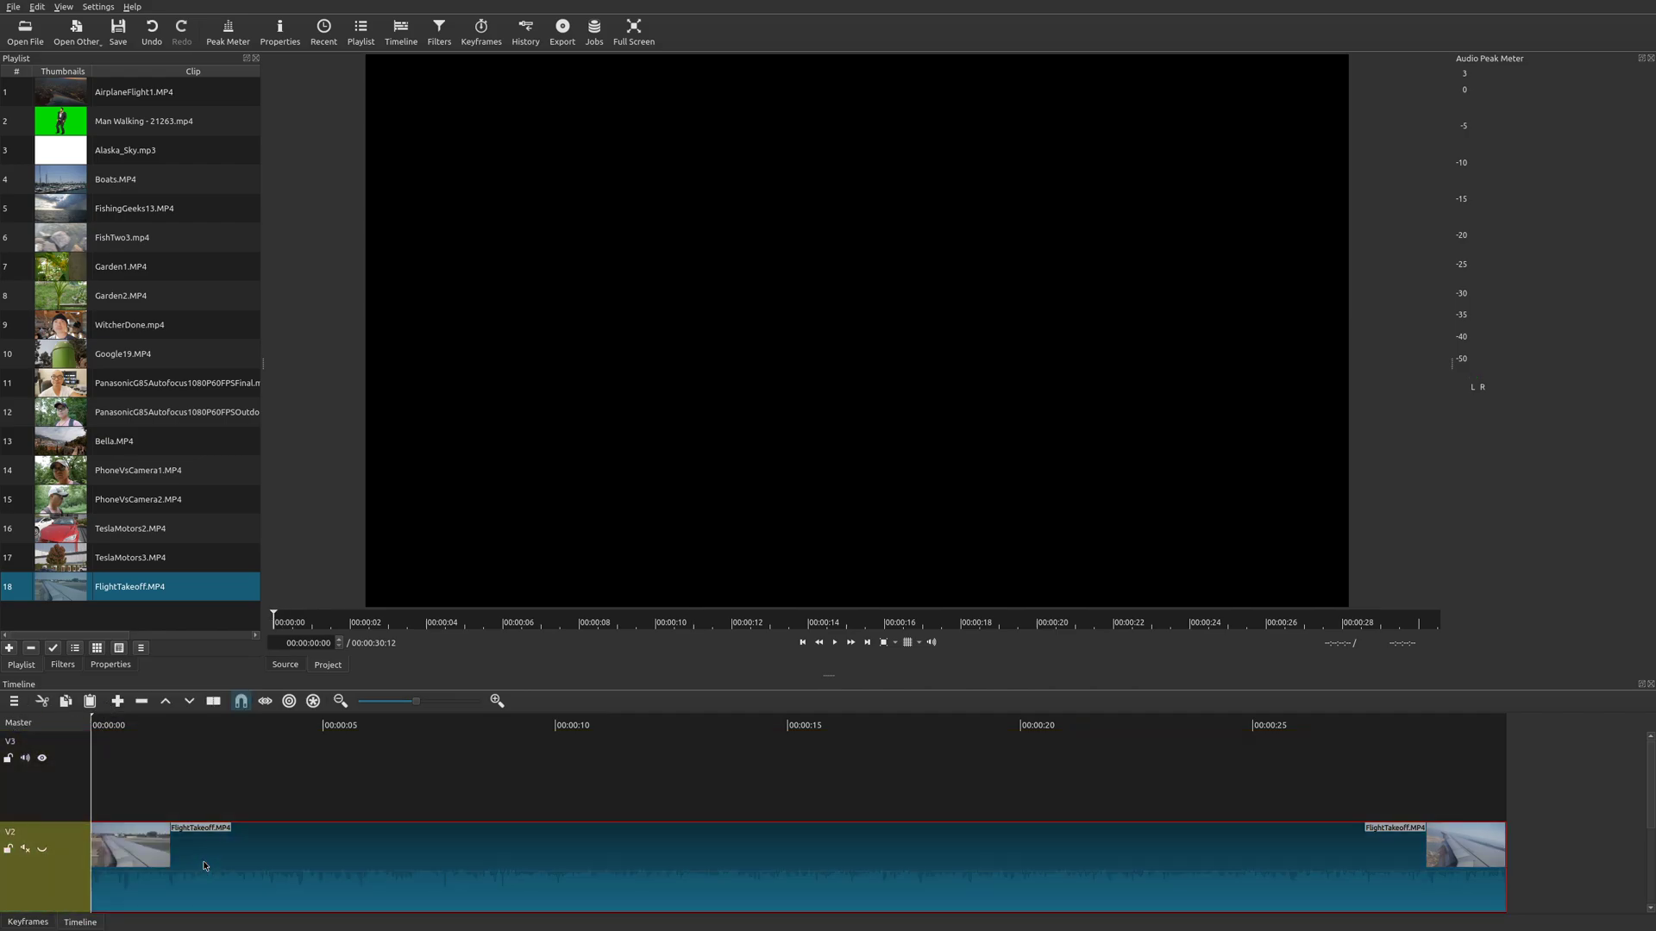
pyautogui.click(75, 781)
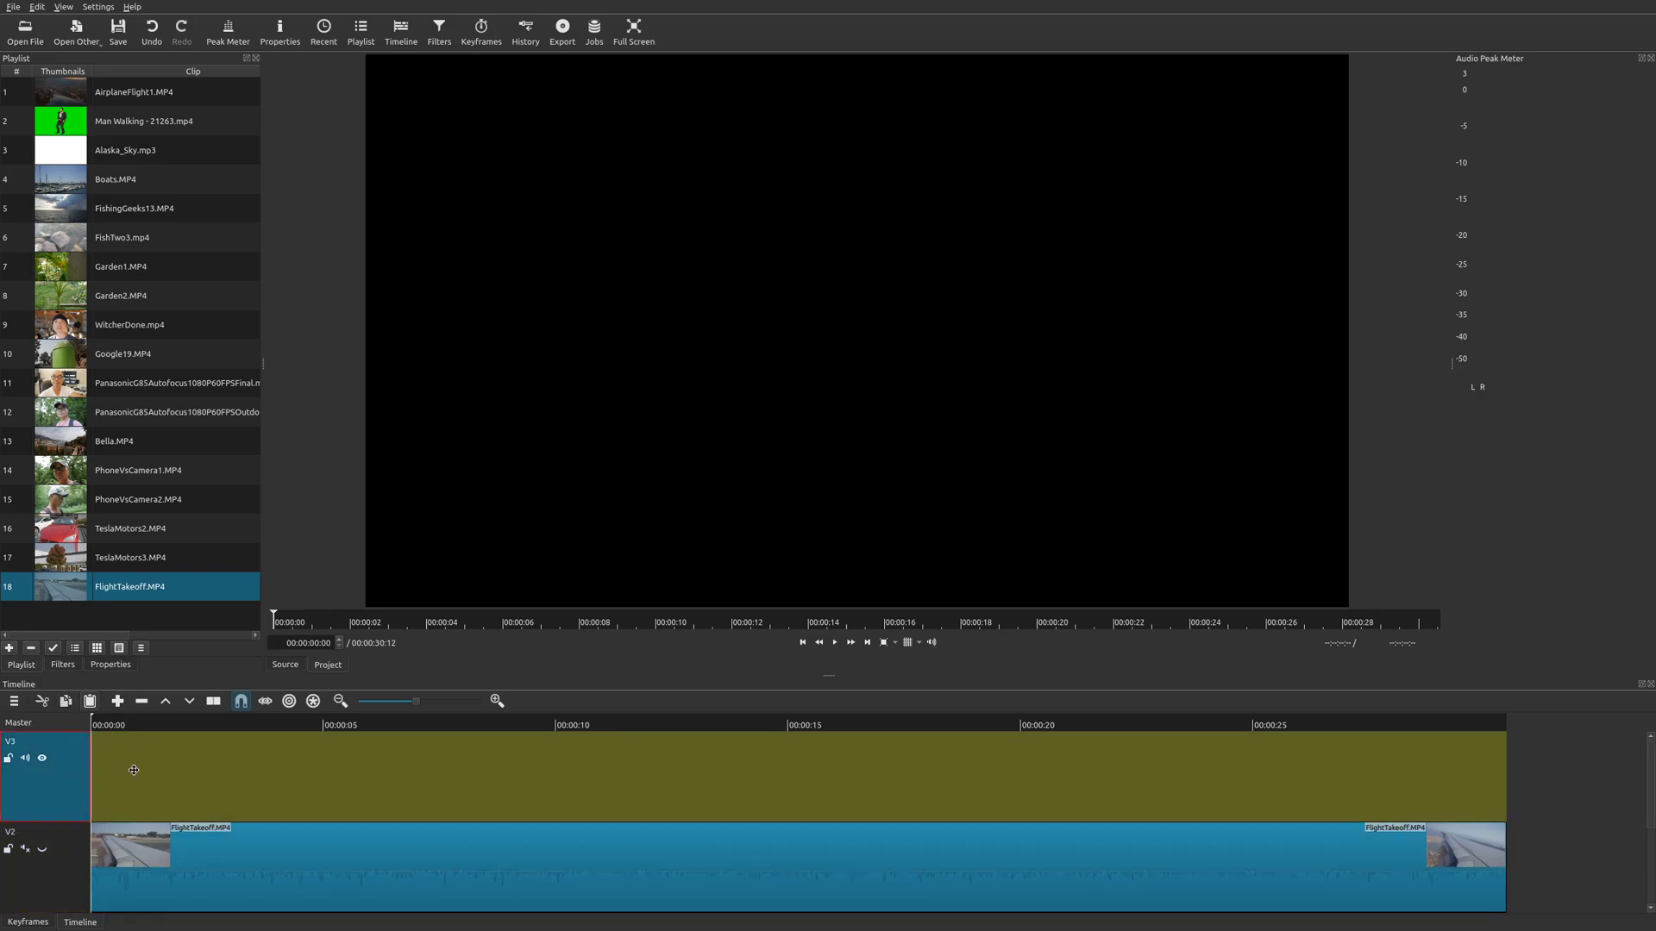
pyautogui.hotkey('ctrl', 'v')
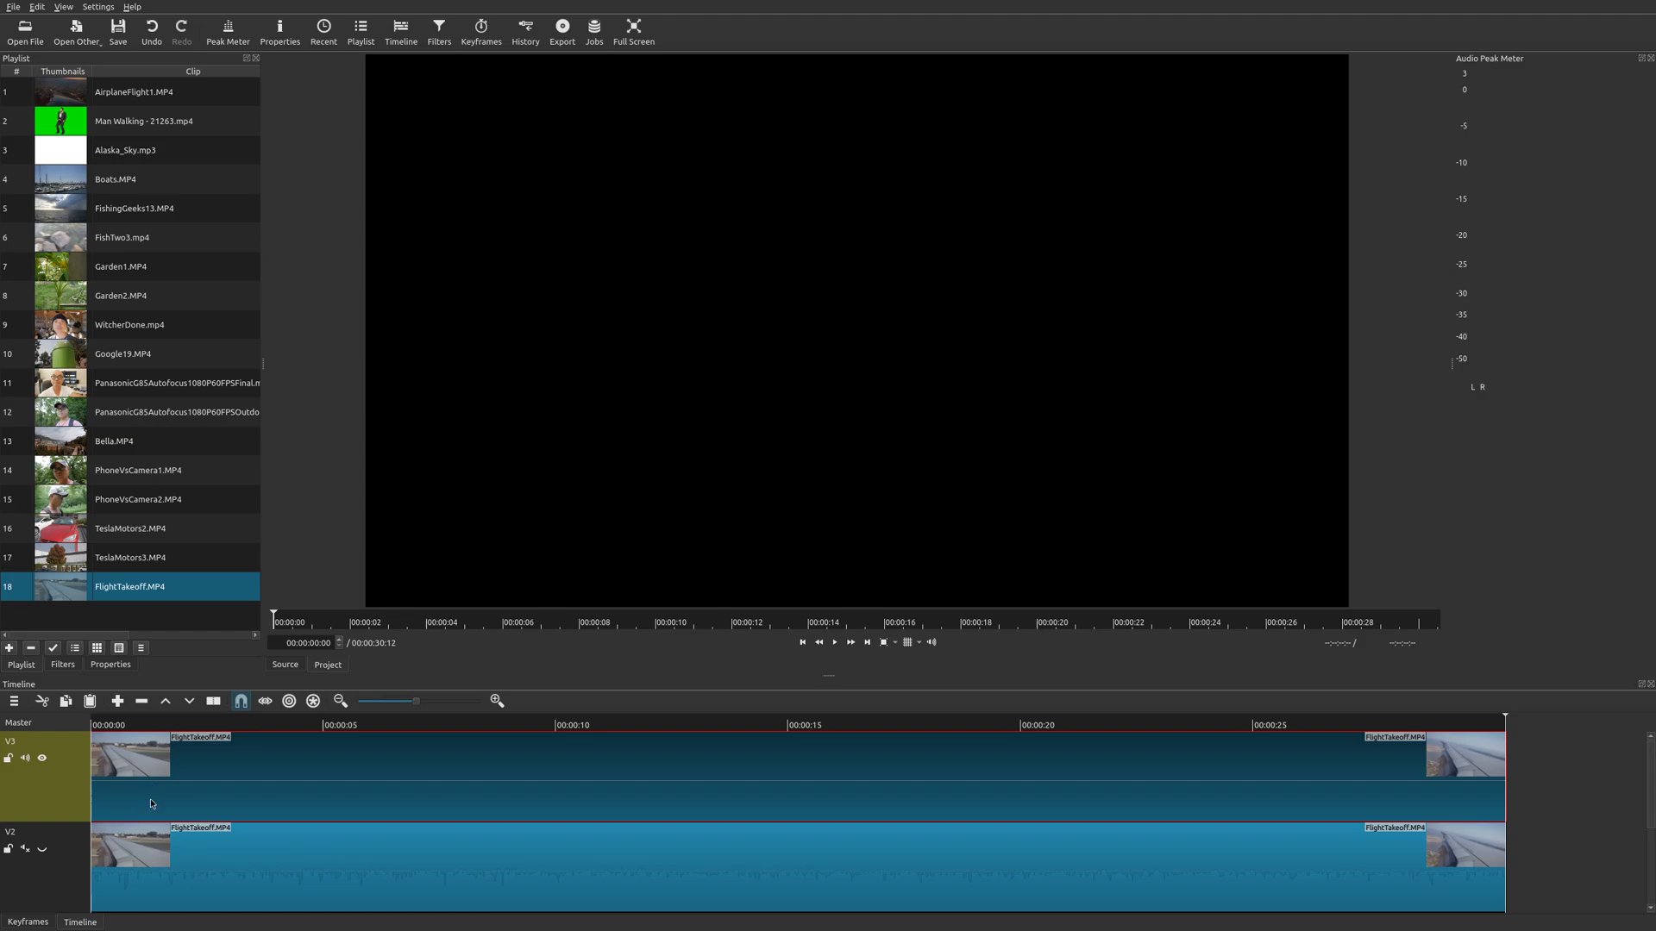
pyautogui.click(27, 760)
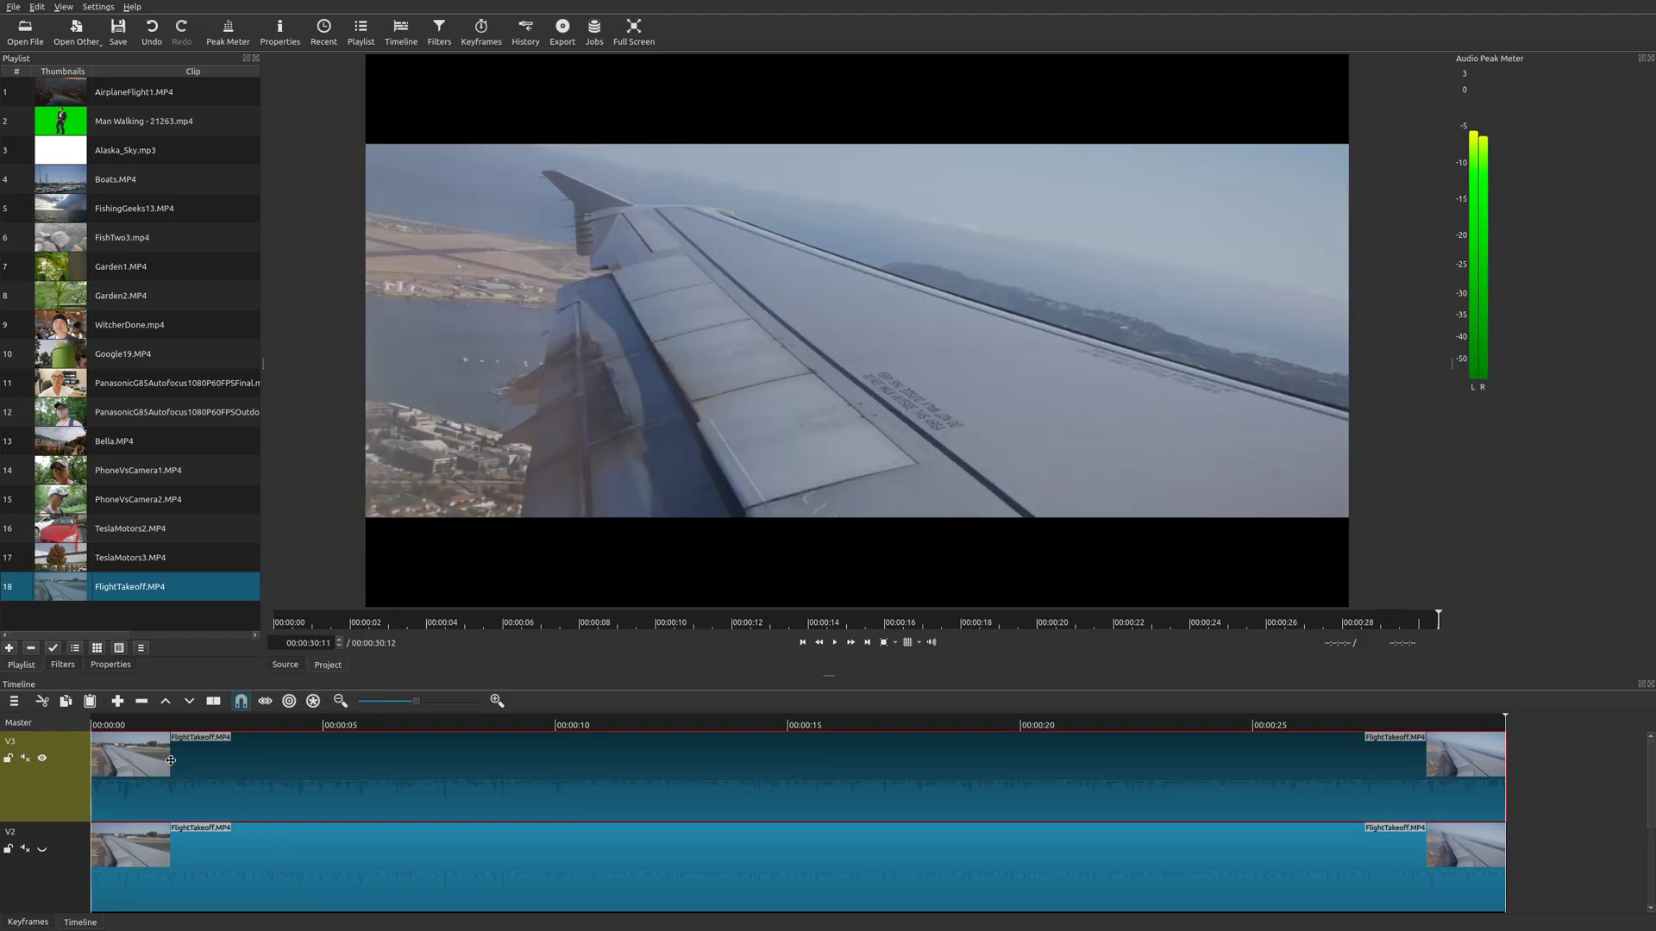
pyautogui.click(62, 665)
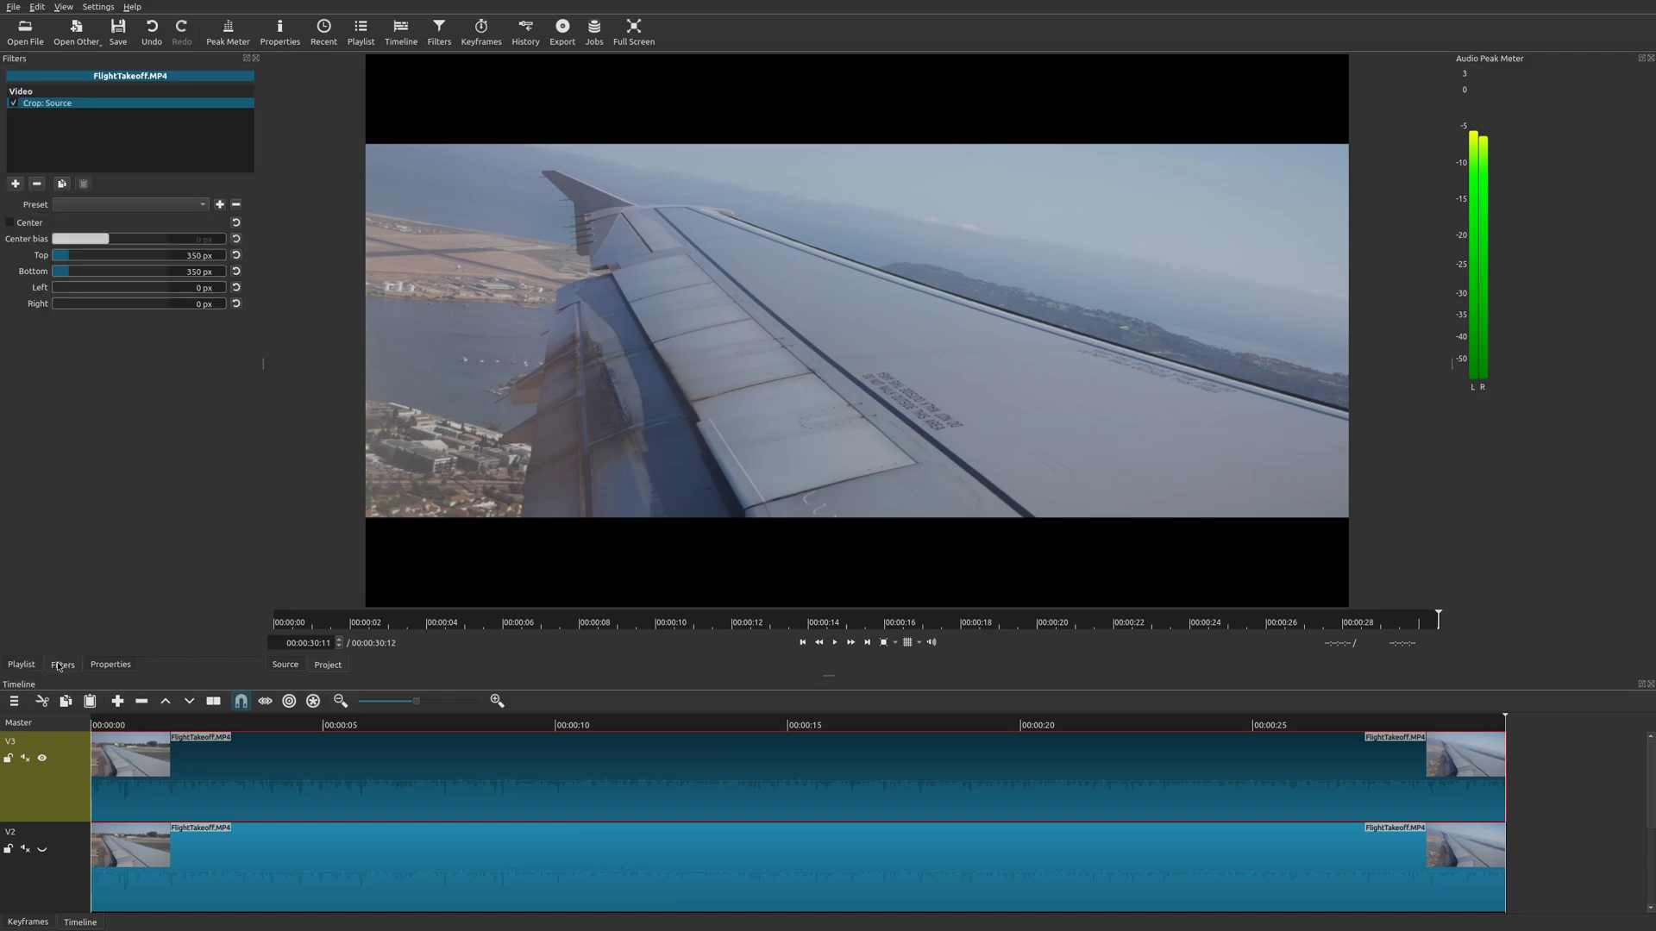
# Remove Crop: Source and apply Crop: Circle from a 'cro' filter search.
pyautogui.click(36, 185)
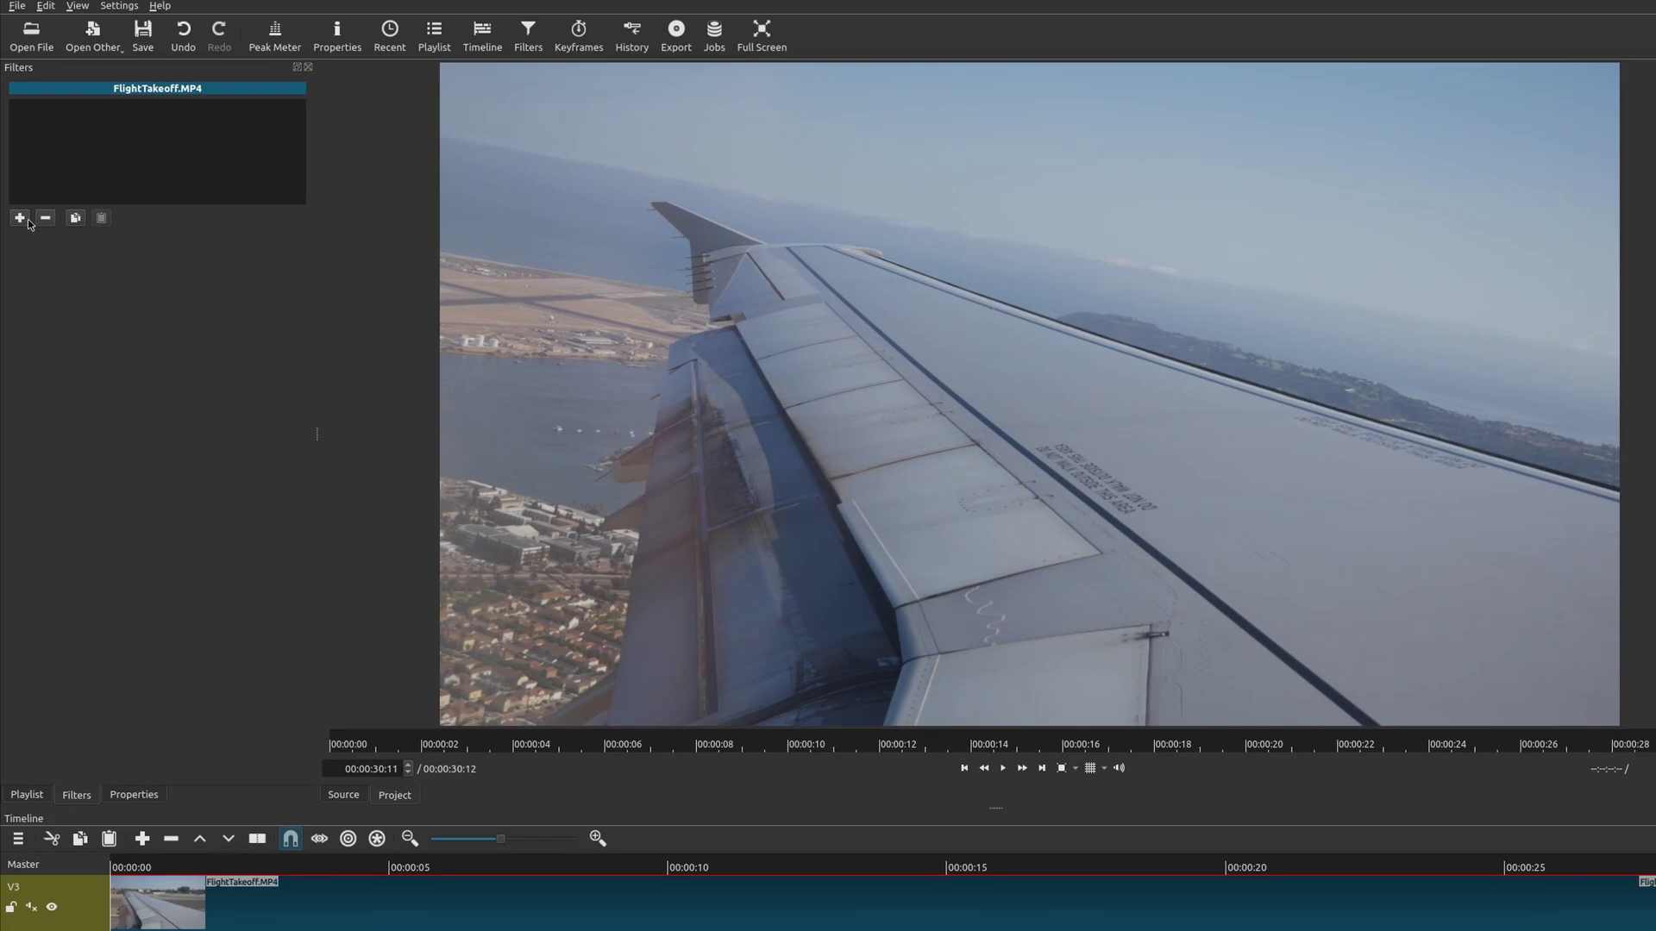
pyautogui.click(26, 220)
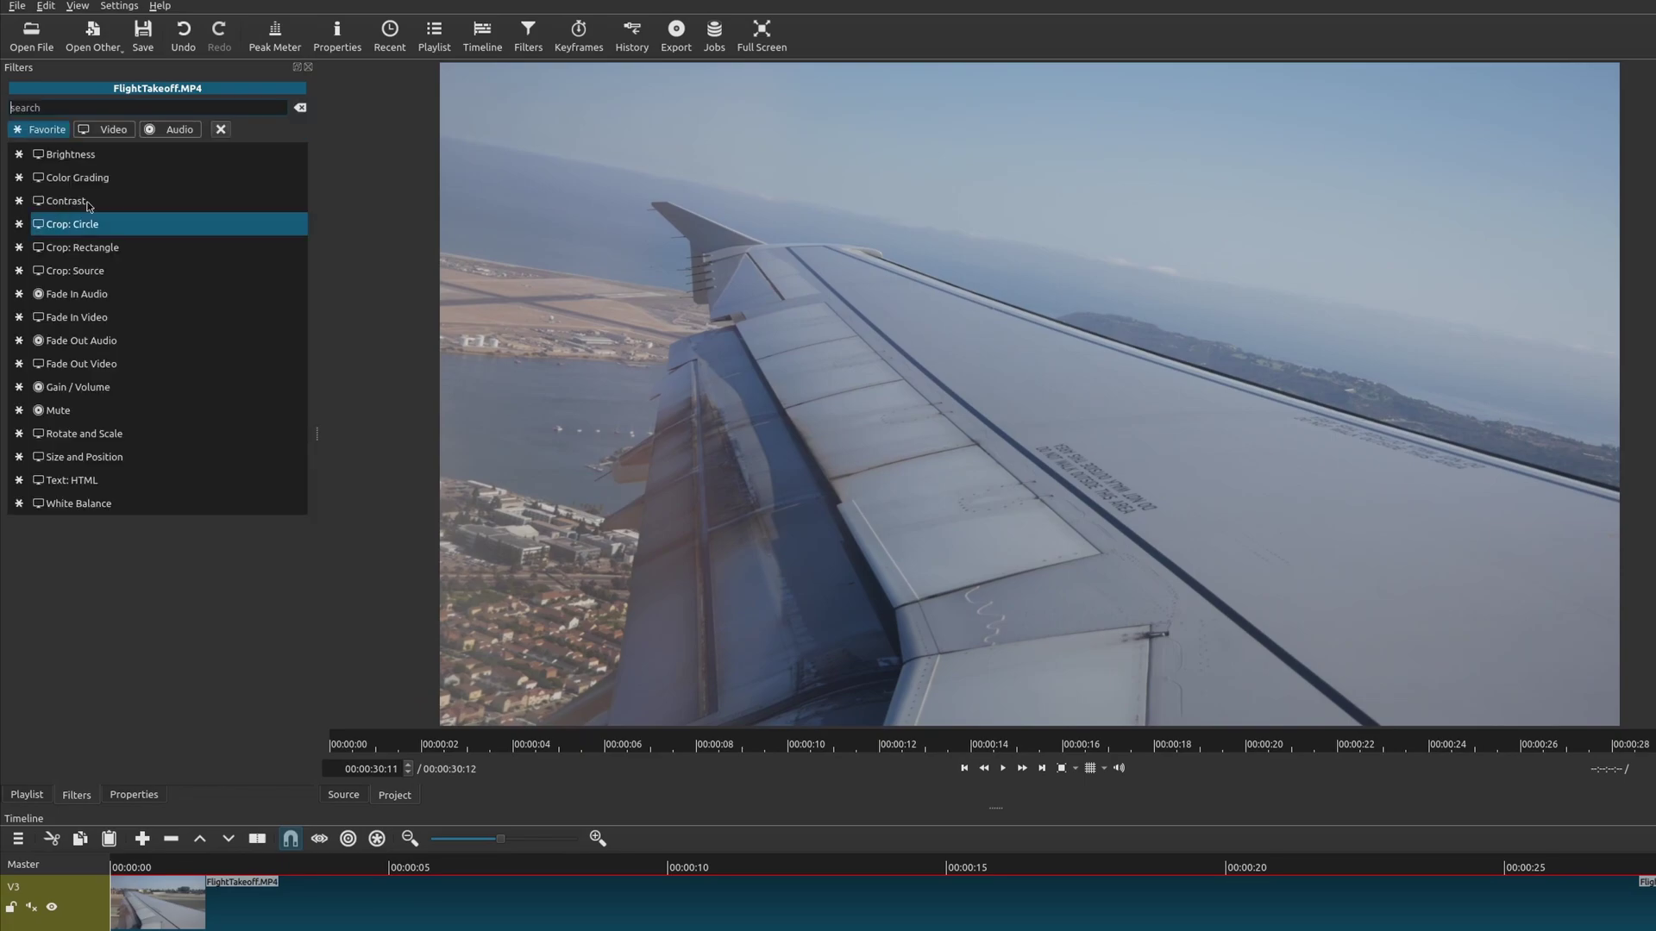
pyautogui.click(105, 129)
pyautogui.click(102, 107)
pyautogui.write('crop')
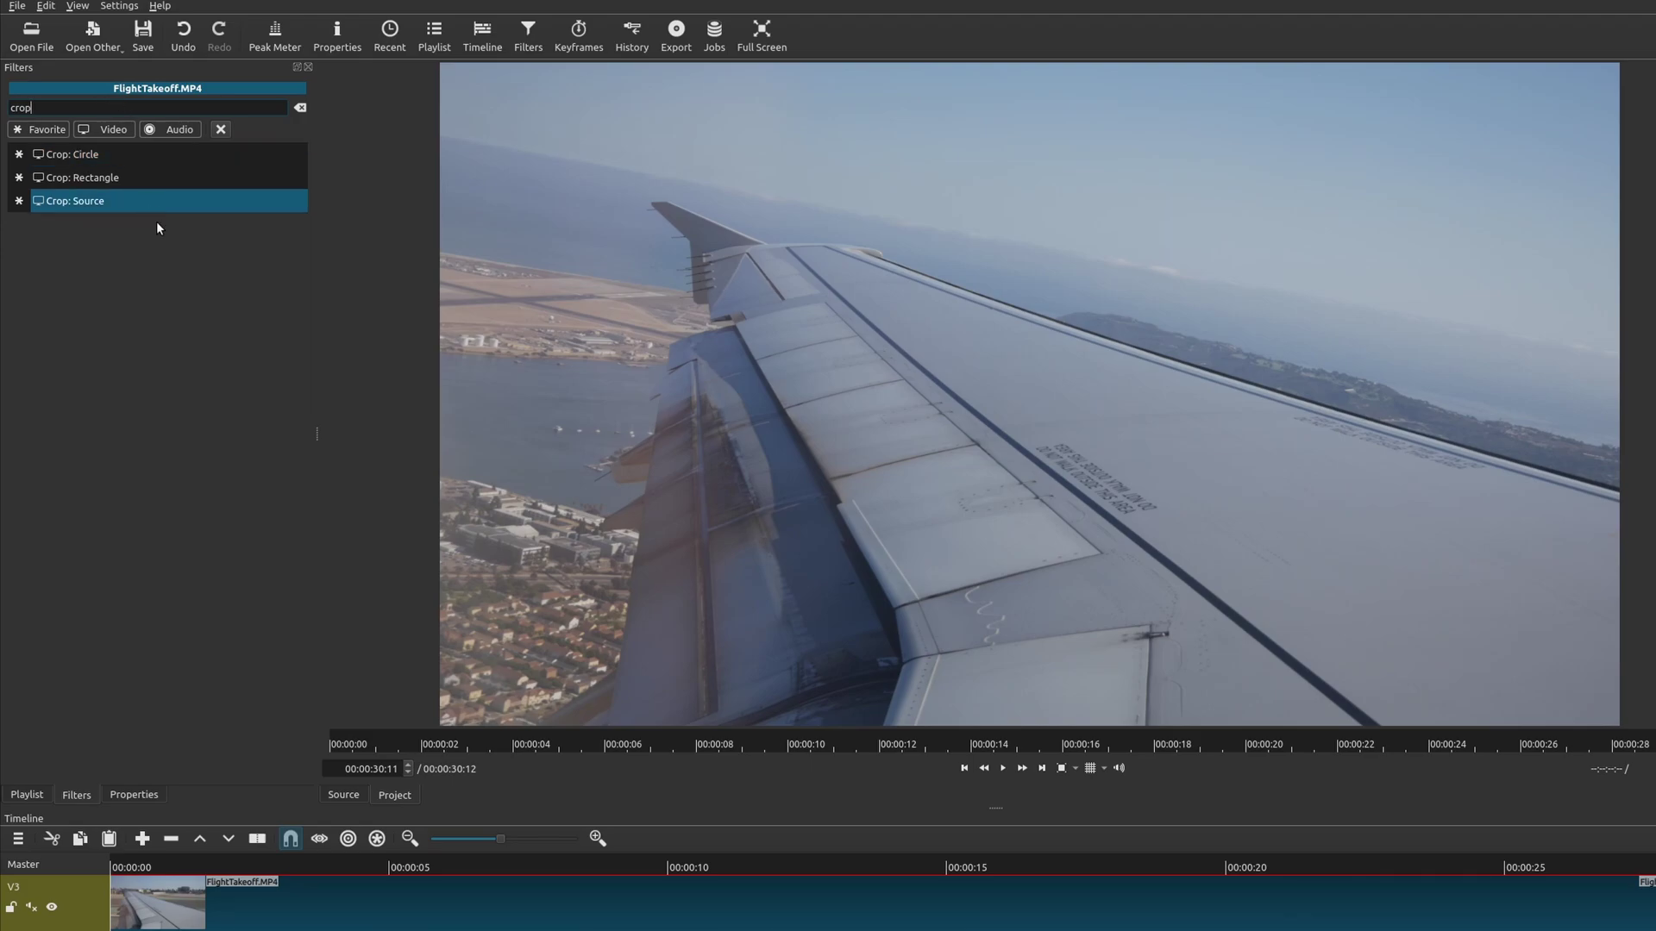
pyautogui.click(156, 156)
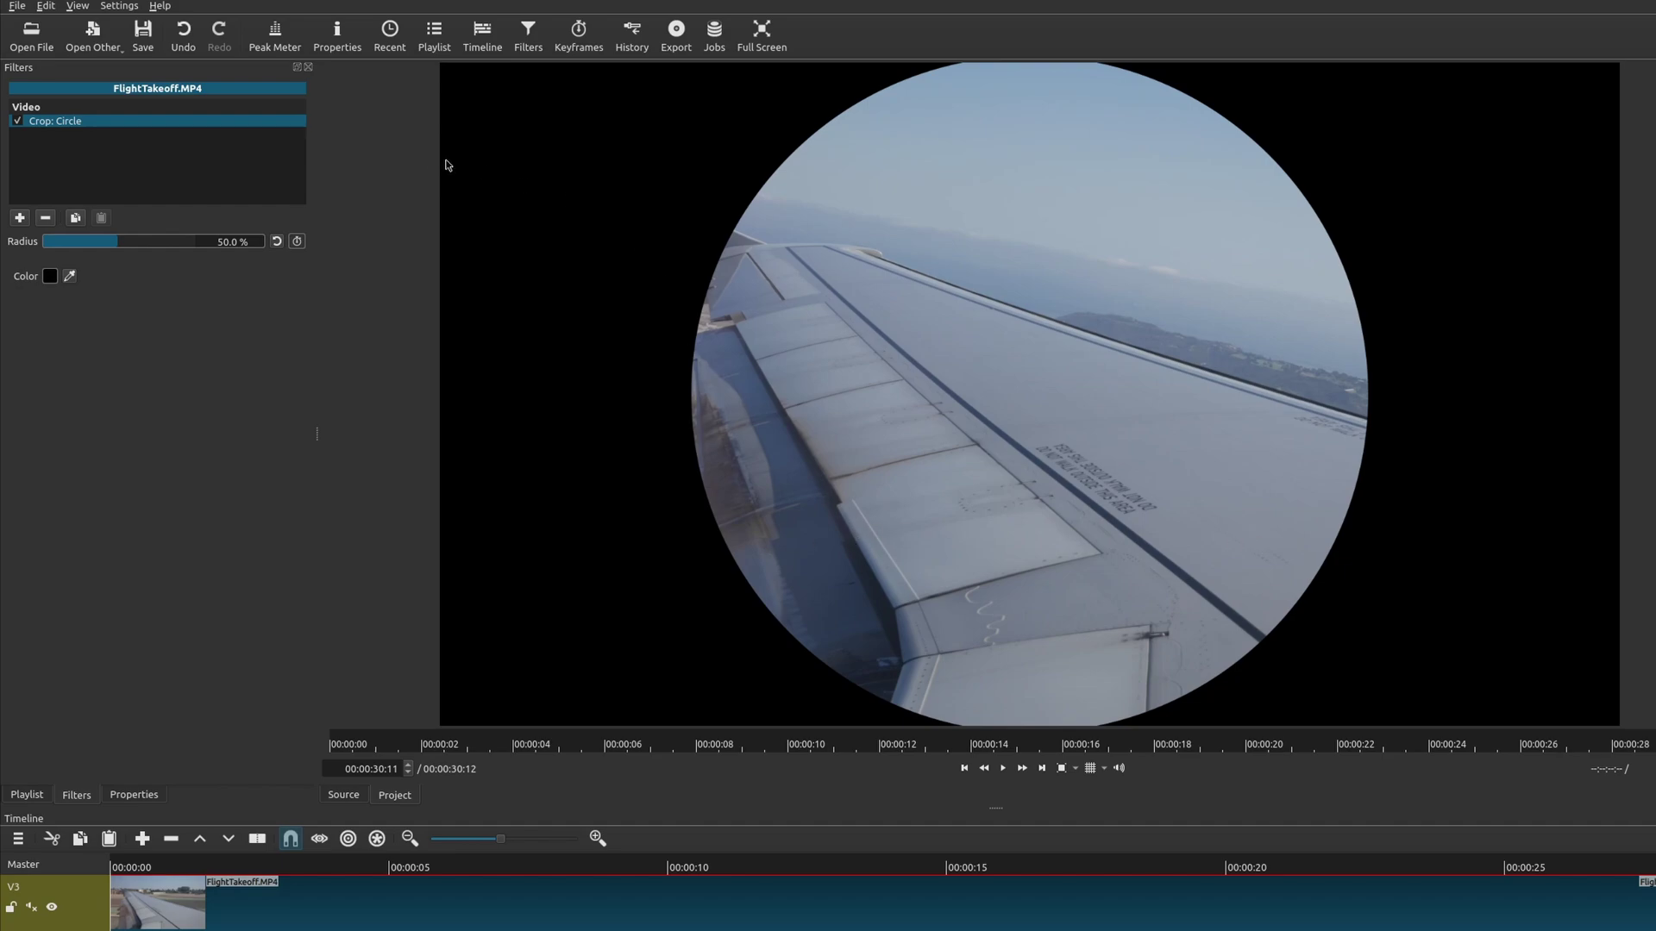
# Shrink the circle radius and set its surround colour to red, then remove Crop: Circle.
pyautogui.moveTo(119, 246)
pyautogui.mouseDown()
pyautogui.moveTo(160, 246)
pyautogui.moveTo(74, 244)
pyautogui.moveTo(130, 245)
pyautogui.moveTo(106, 246)
pyautogui.mouseUp()
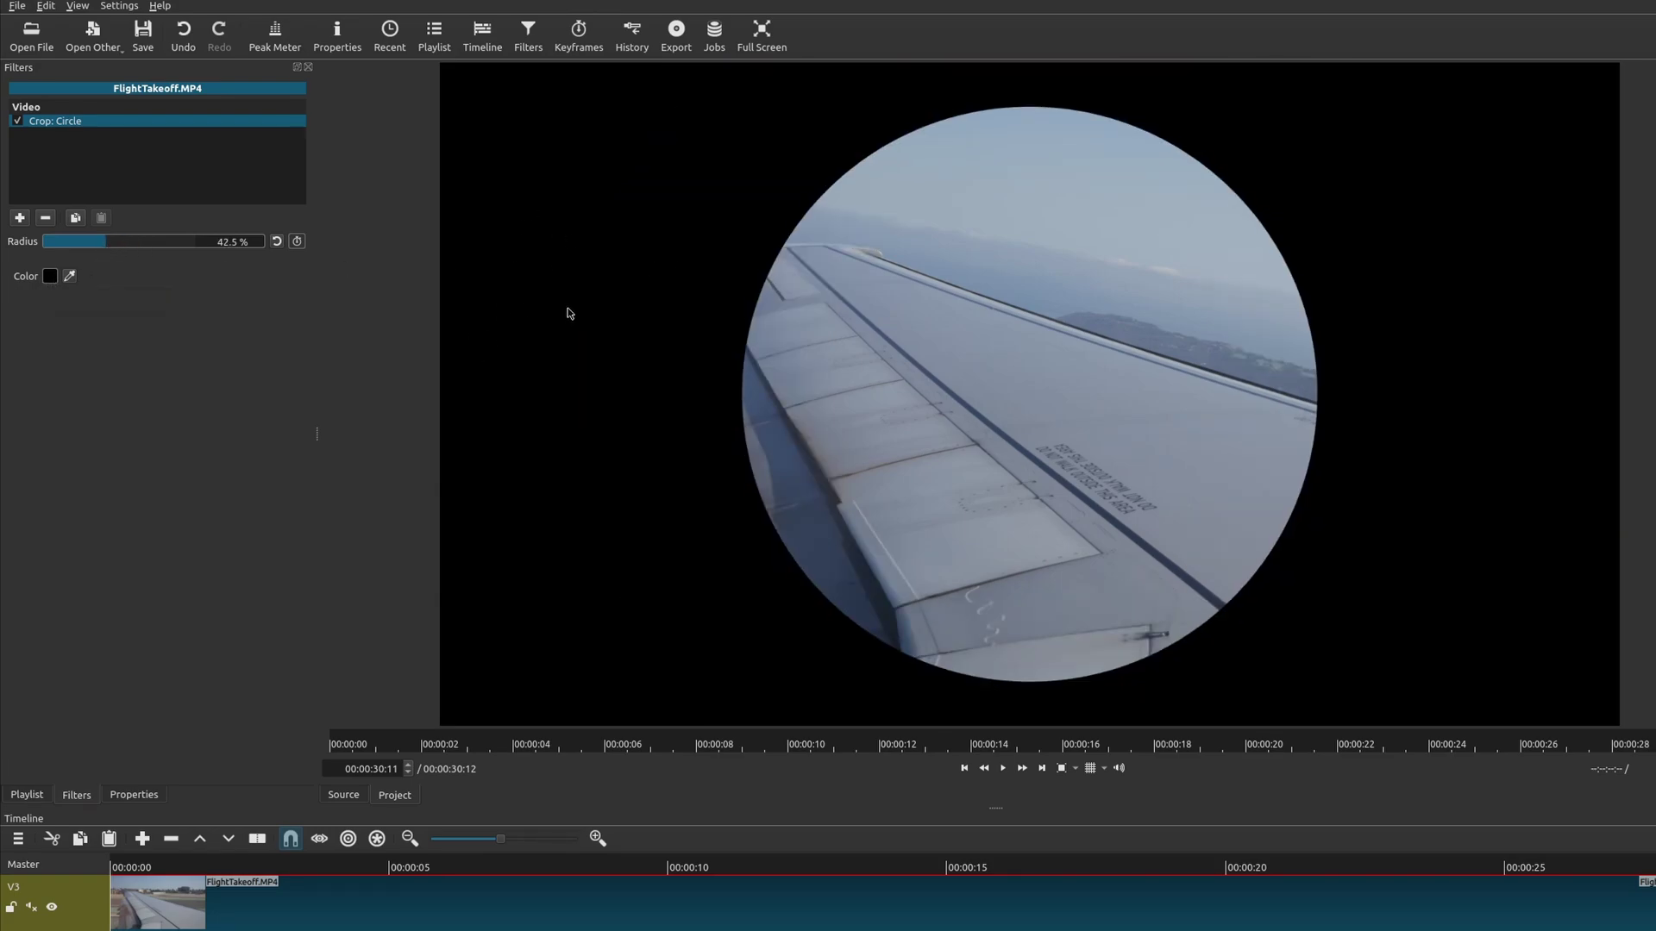
pyautogui.click(50, 276)
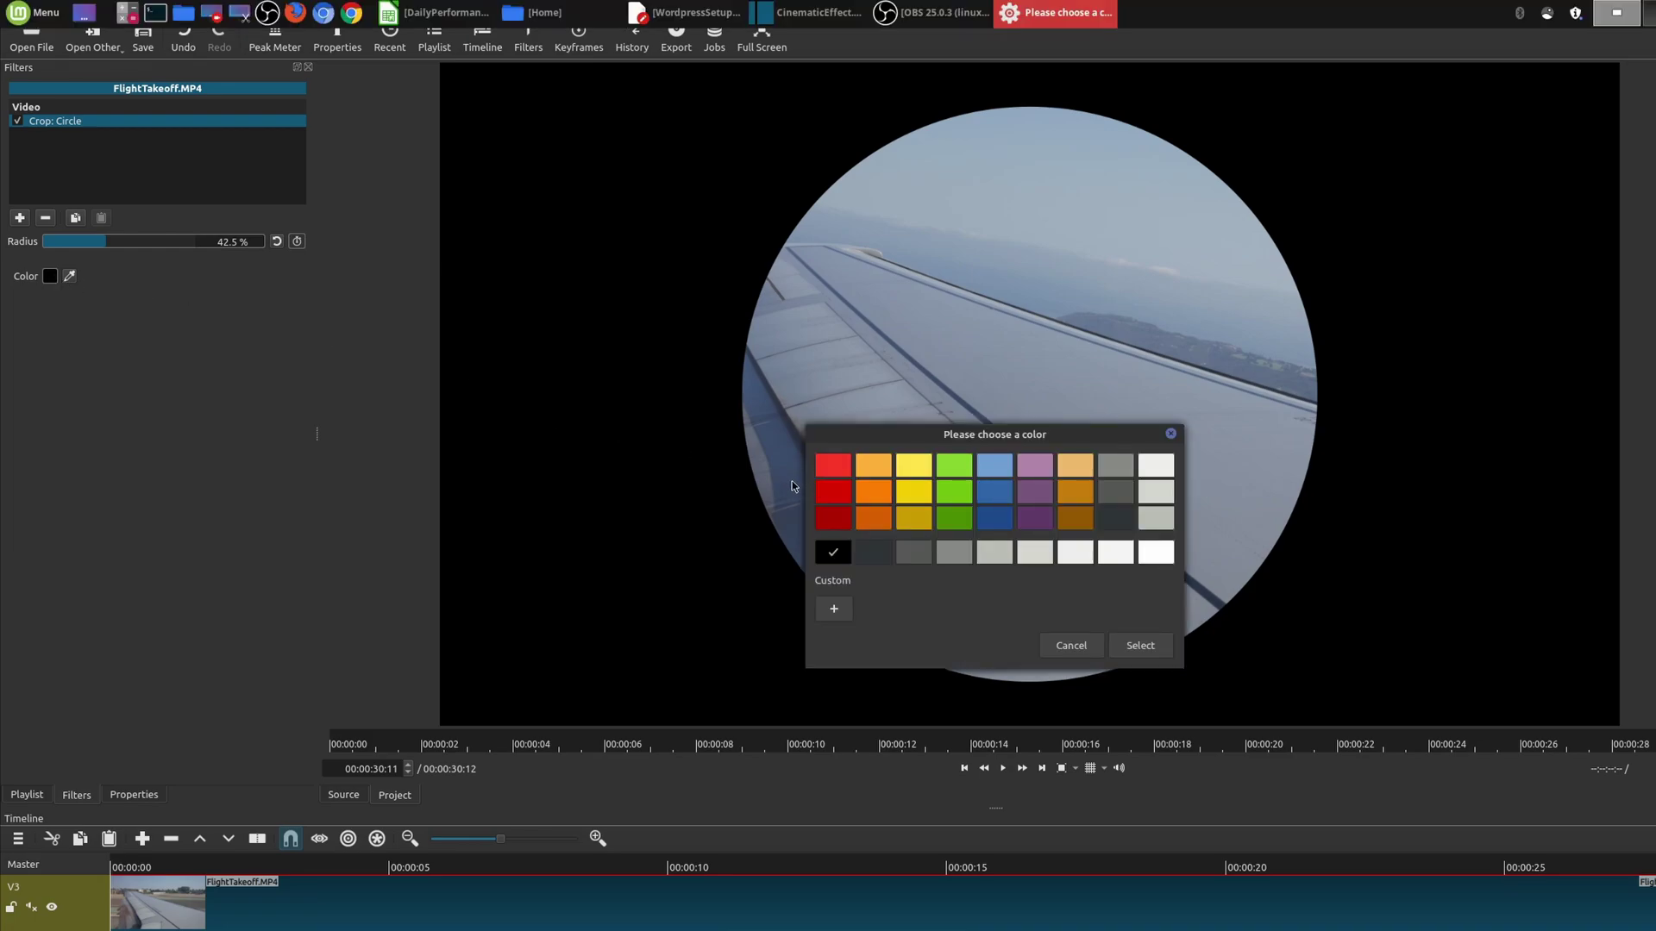
pyautogui.click(833, 491)
pyautogui.click(1147, 645)
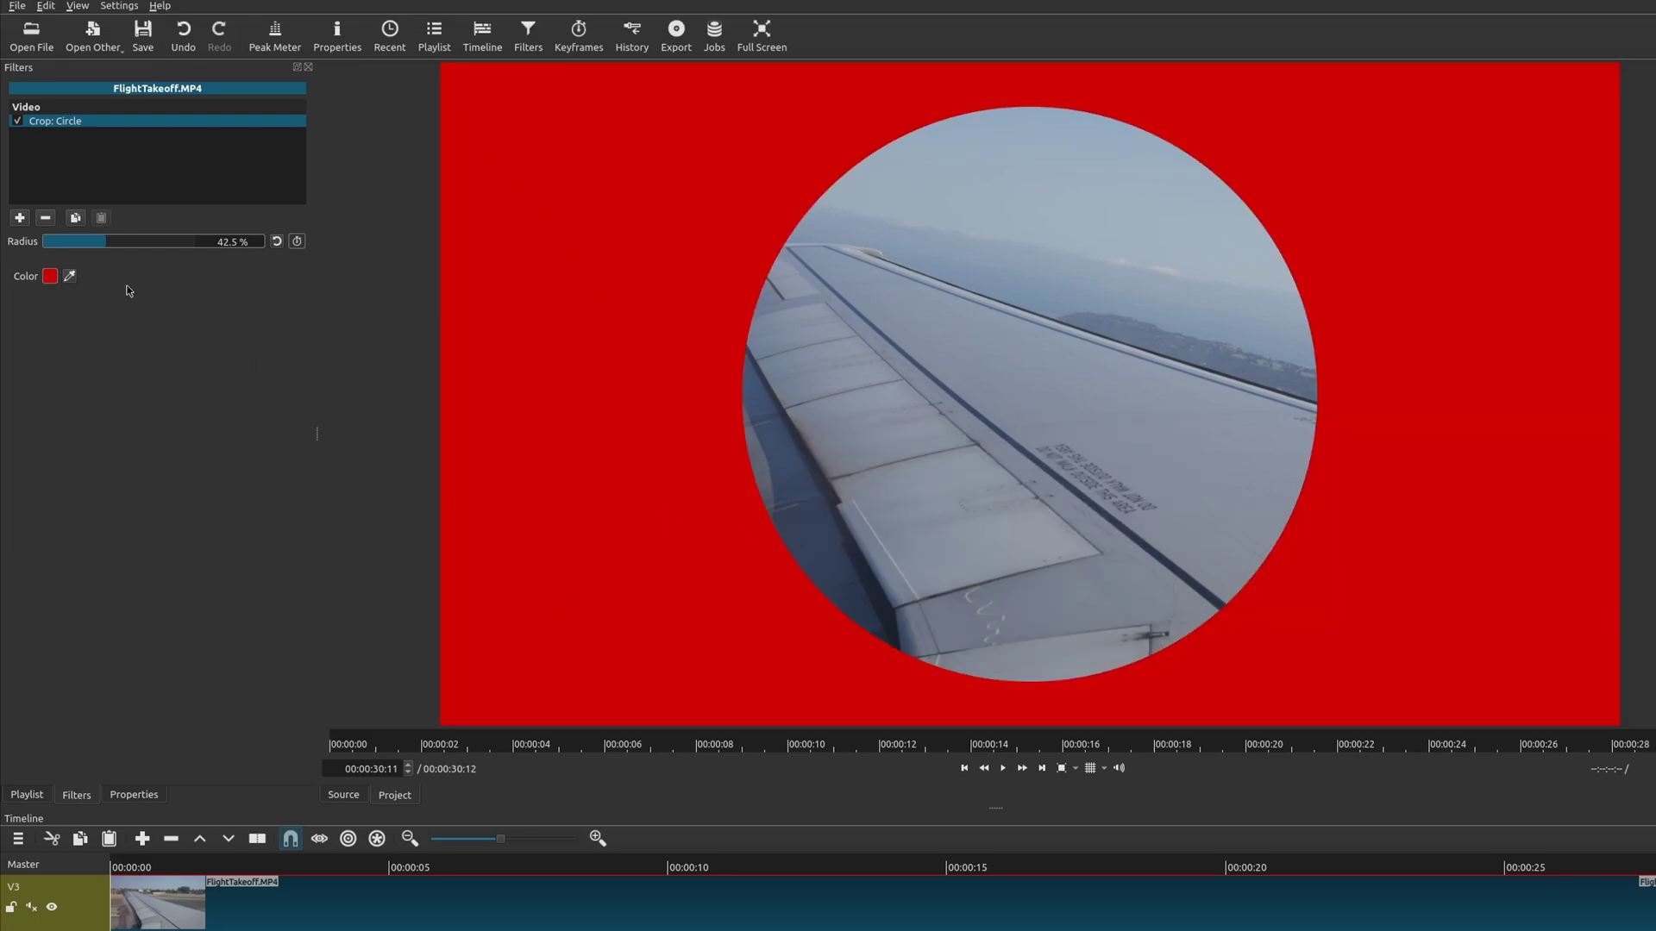
pyautogui.click(46, 218)
pyautogui.click(20, 219)
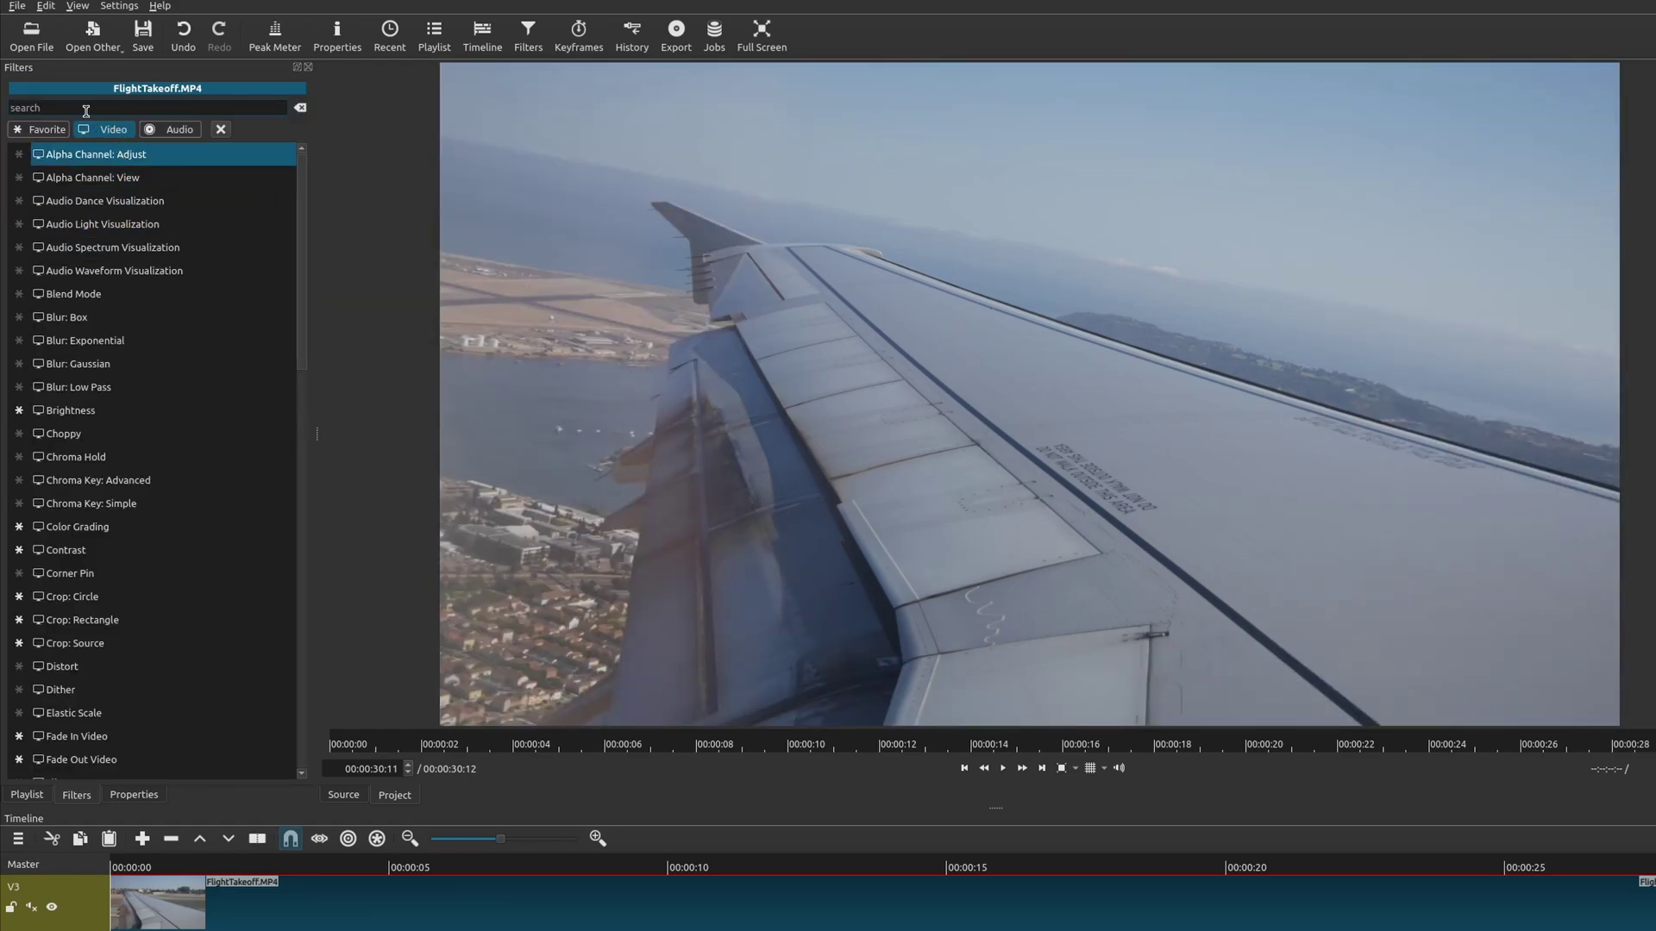
# Apply Crop: Rectangle, crop in from all four sides, and round the corners fully.
pyautogui.write('crop')
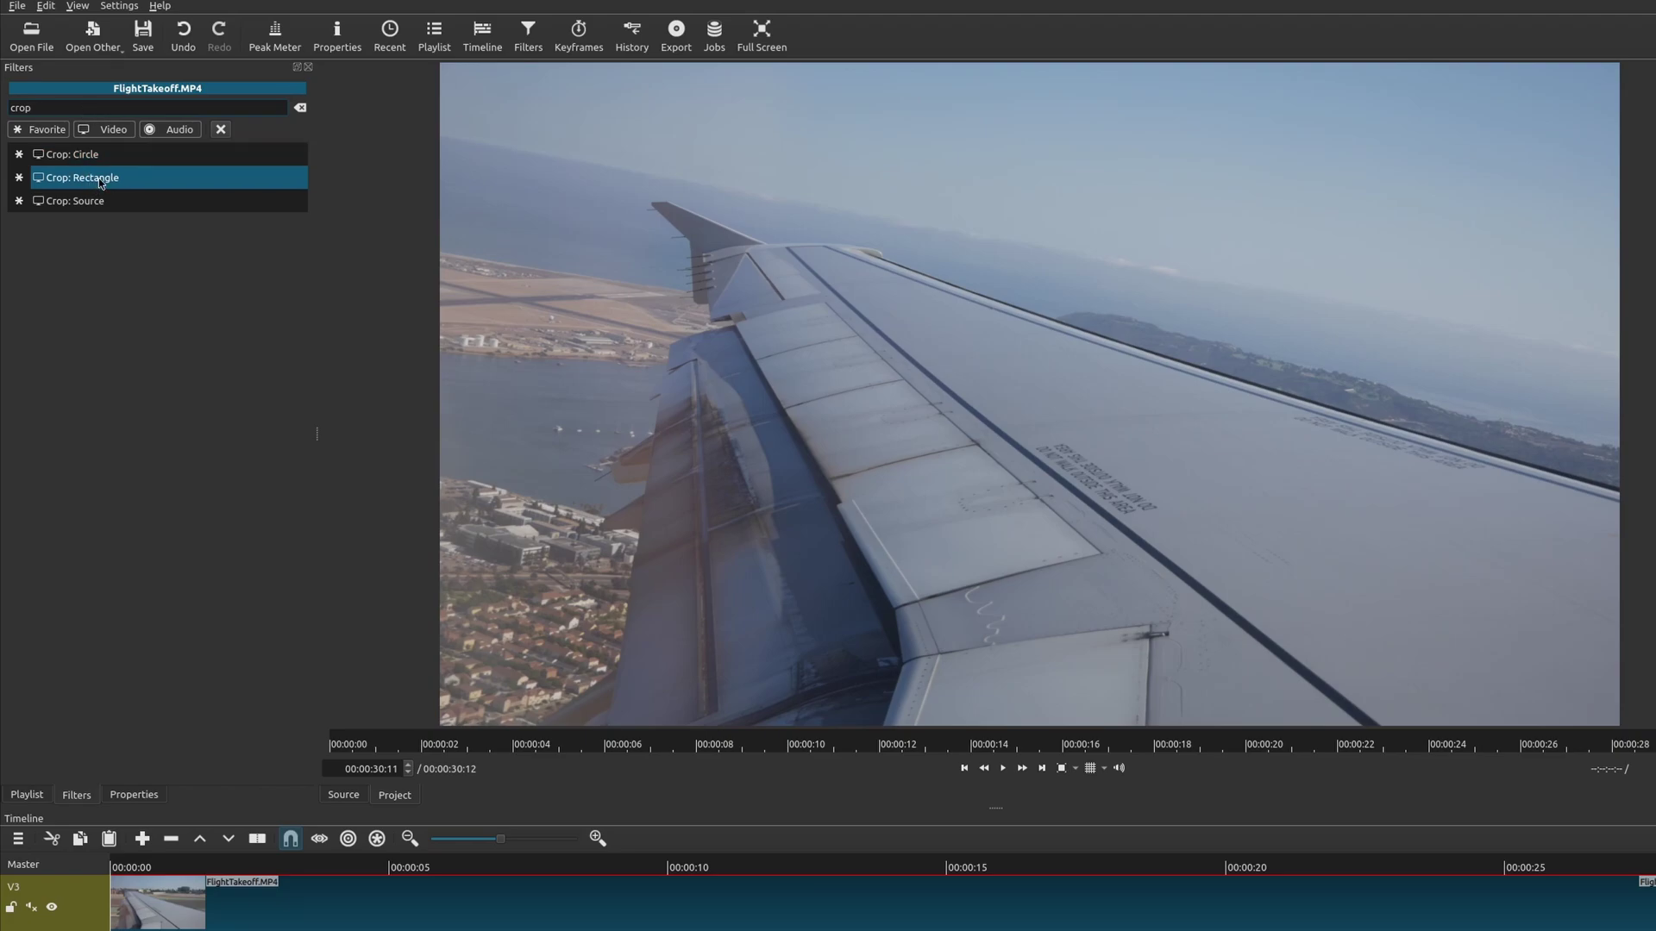
pyautogui.click(98, 178)
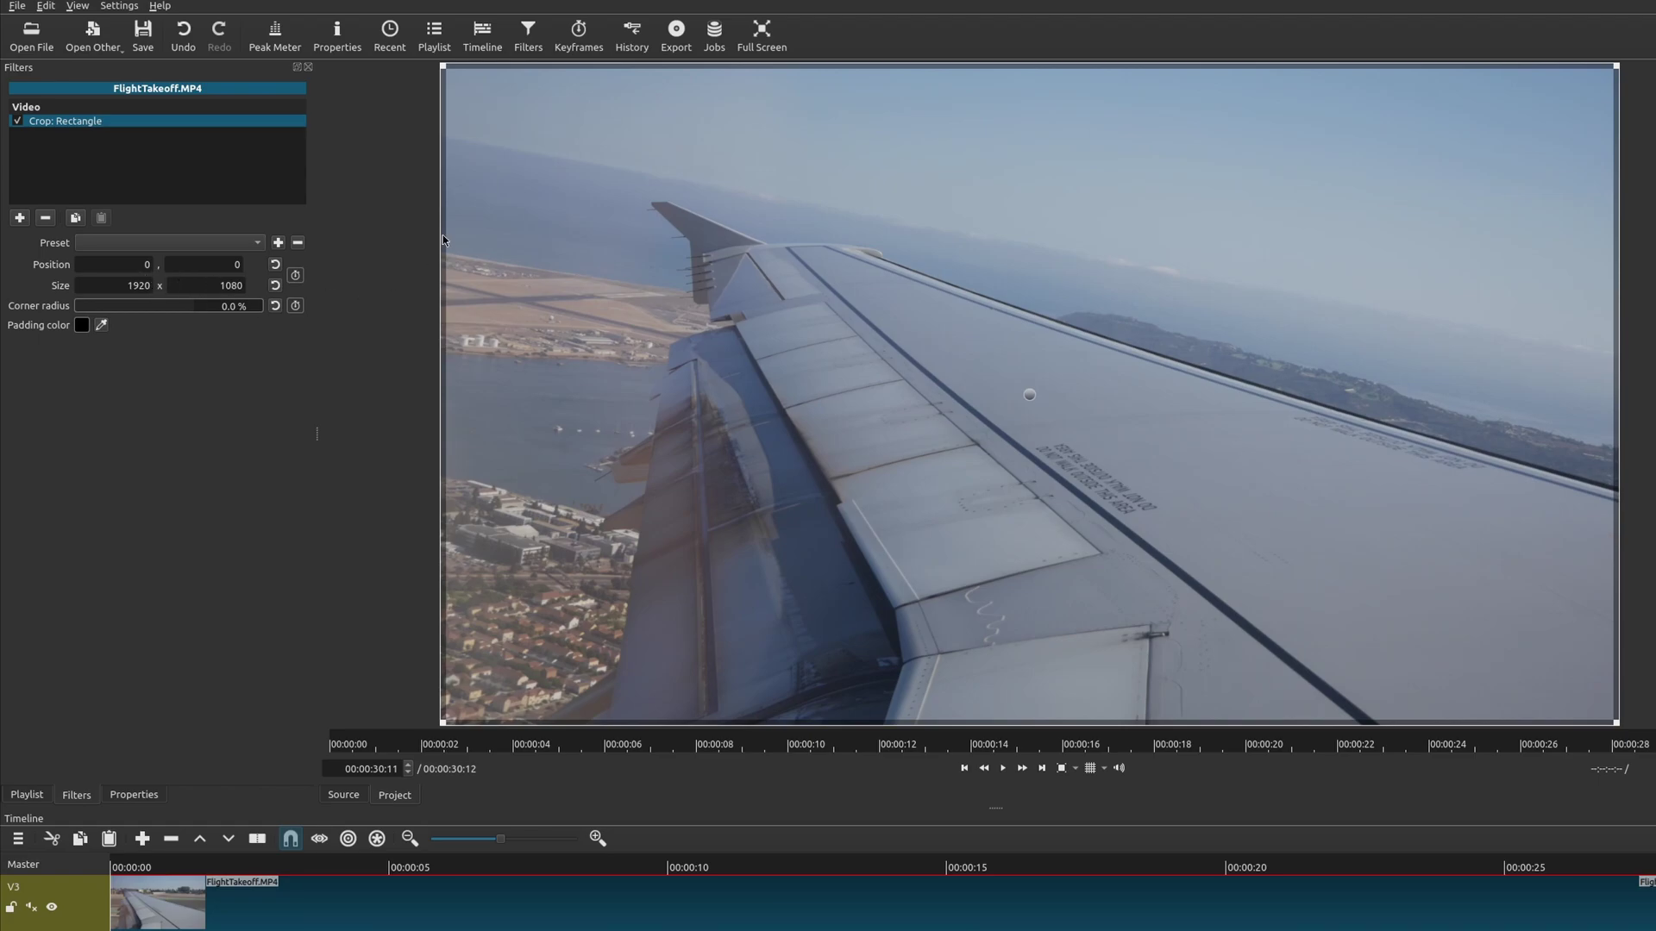
pyautogui.moveTo(444, 68); pyautogui.dragTo(443, 180)
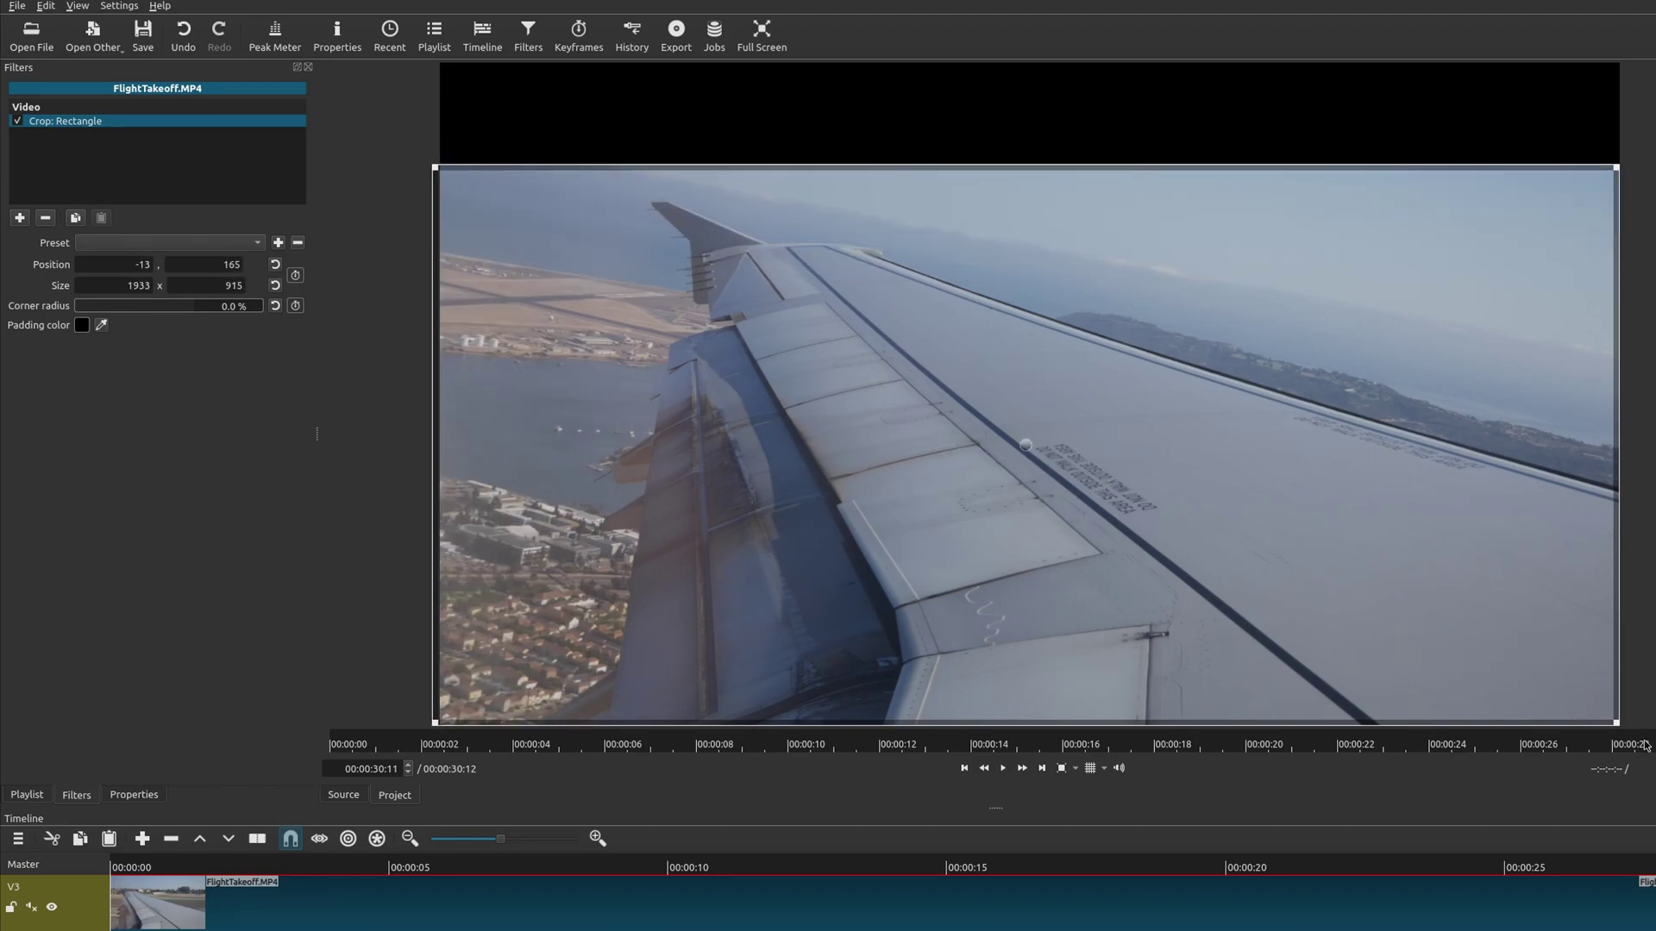
pyautogui.moveTo(1616, 726); pyautogui.dragTo(1620, 636)
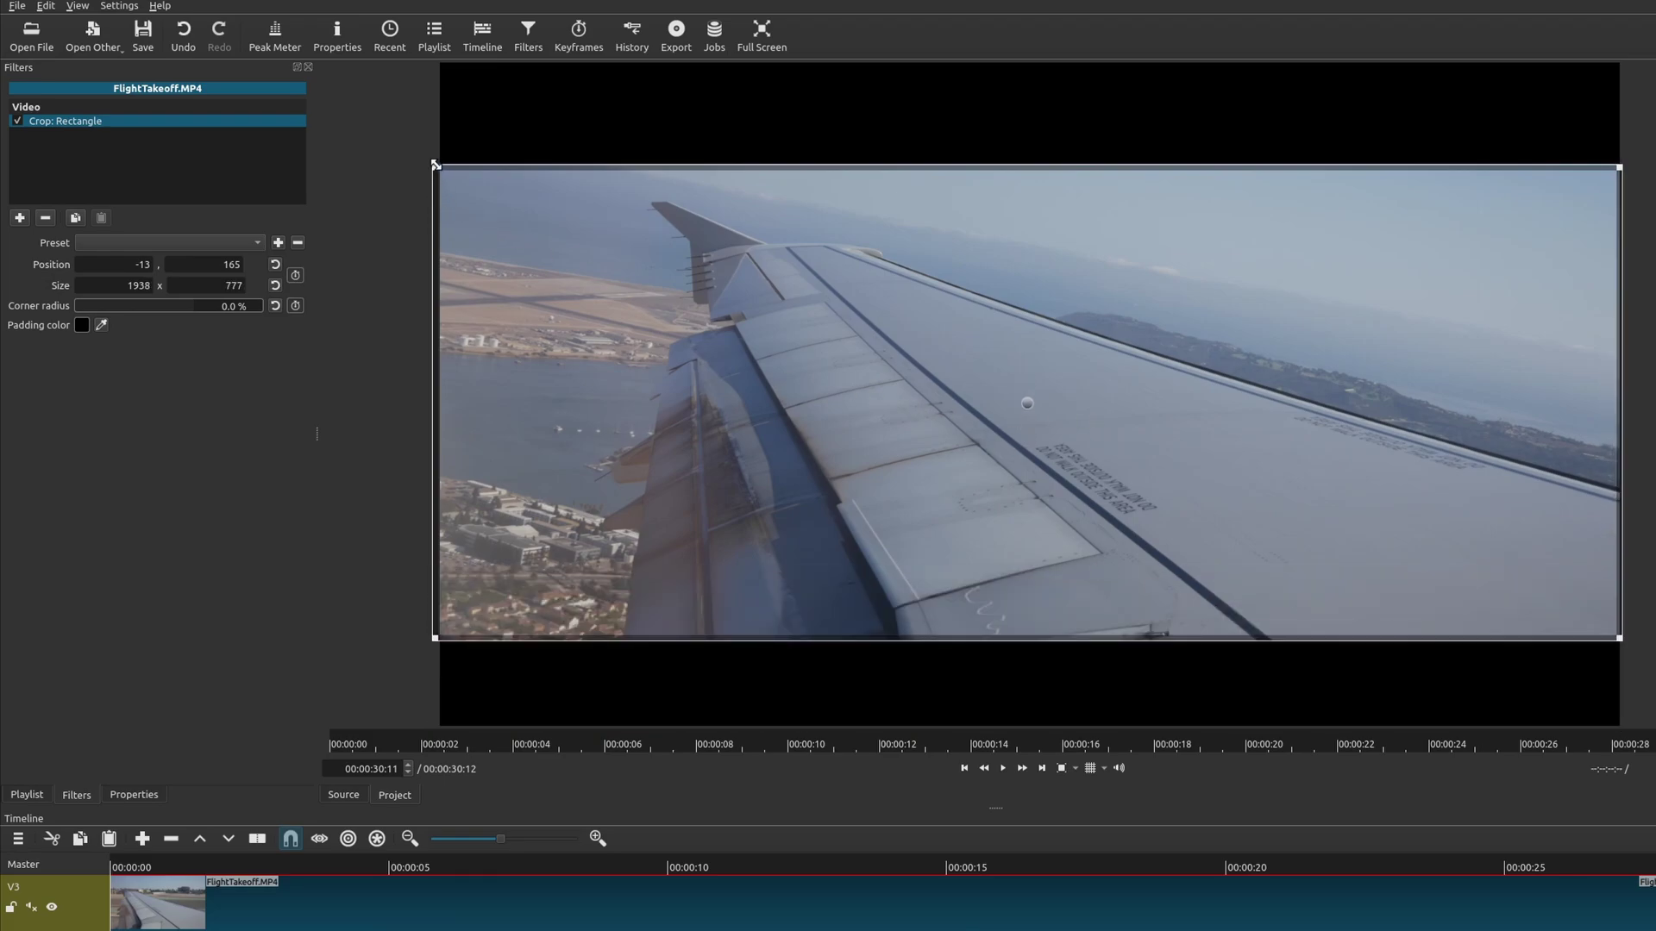
pyautogui.moveTo(435, 164); pyautogui.dragTo(494, 189)
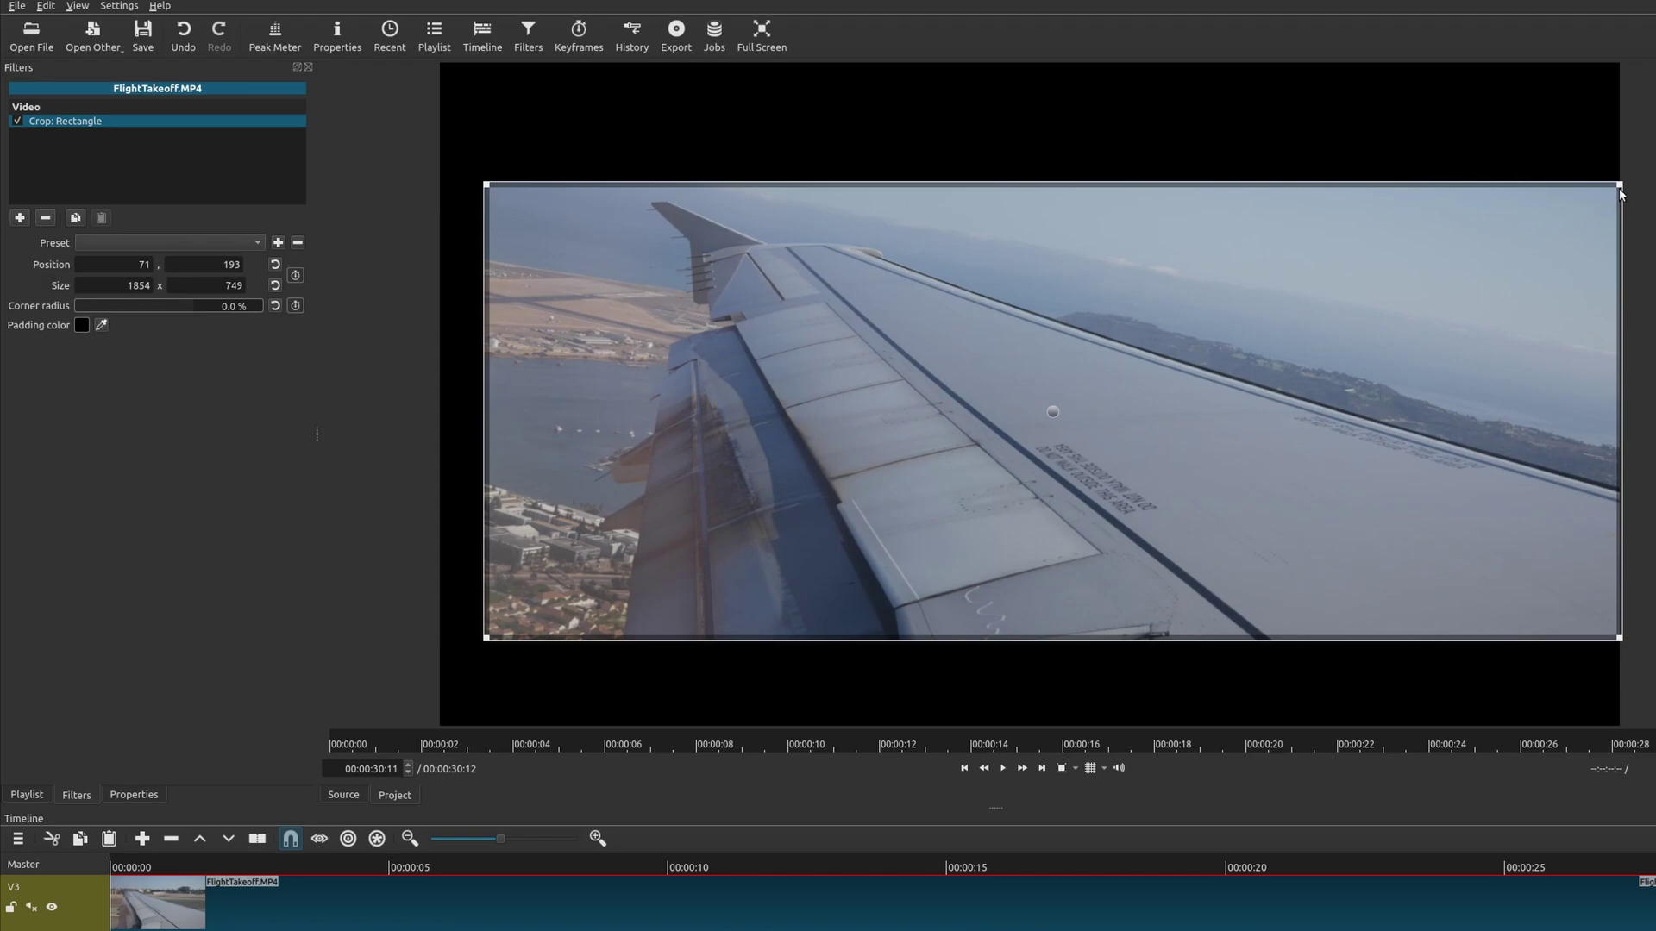
pyautogui.moveTo(1619, 186); pyautogui.dragTo(1493, 211)
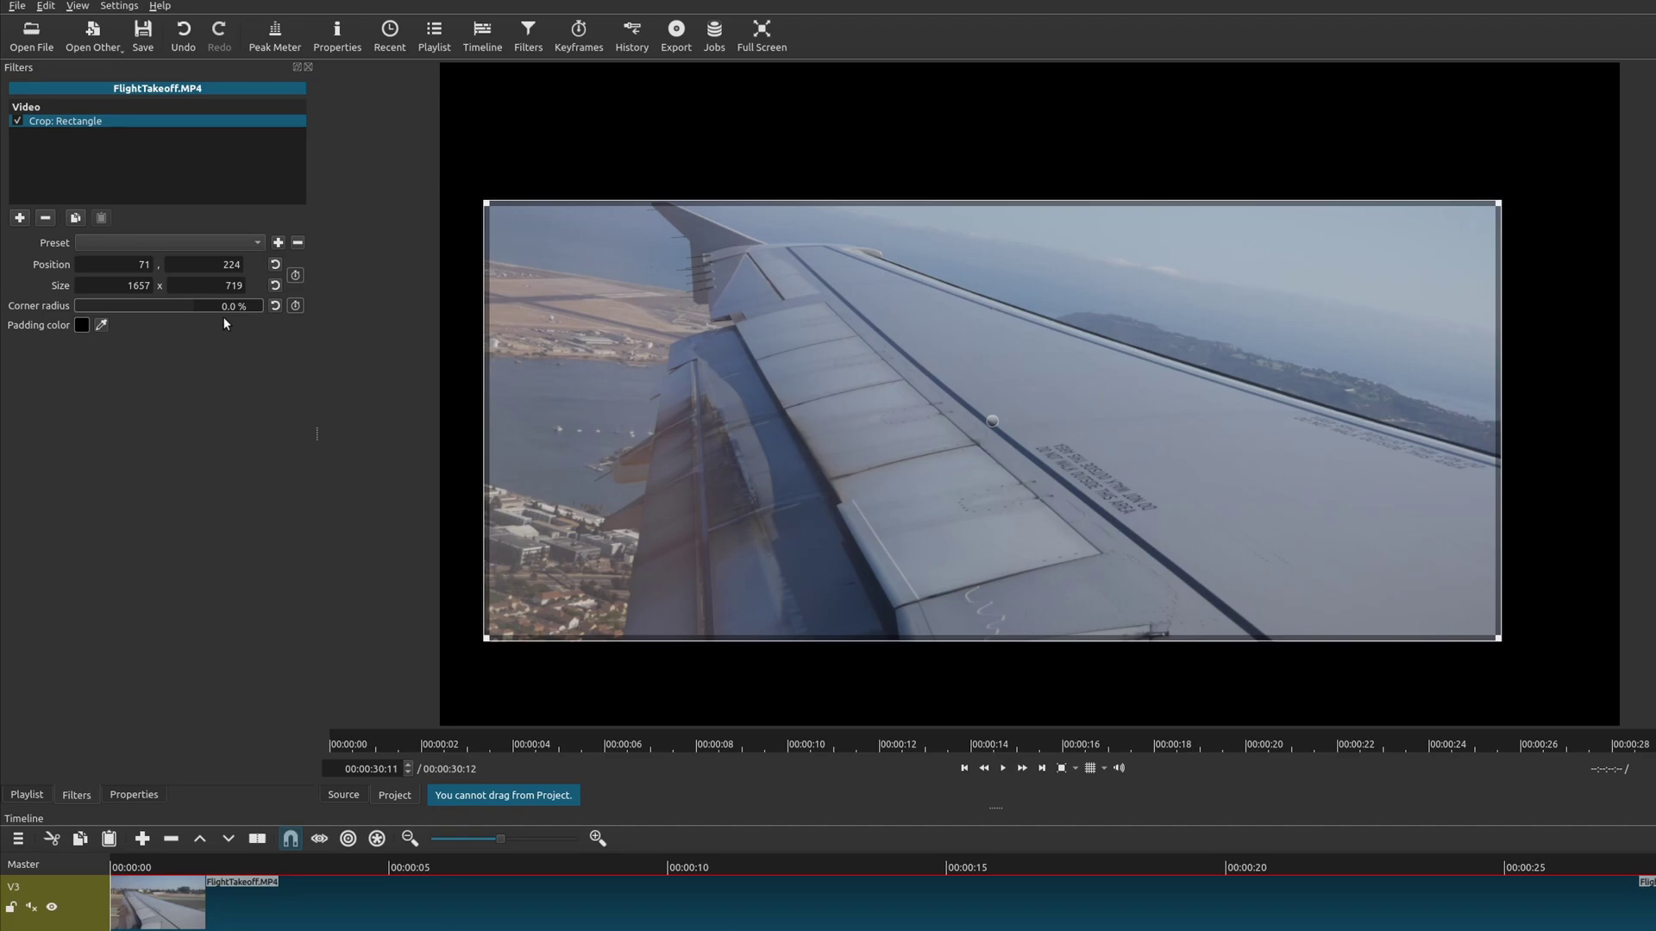
pyautogui.click(195, 311)
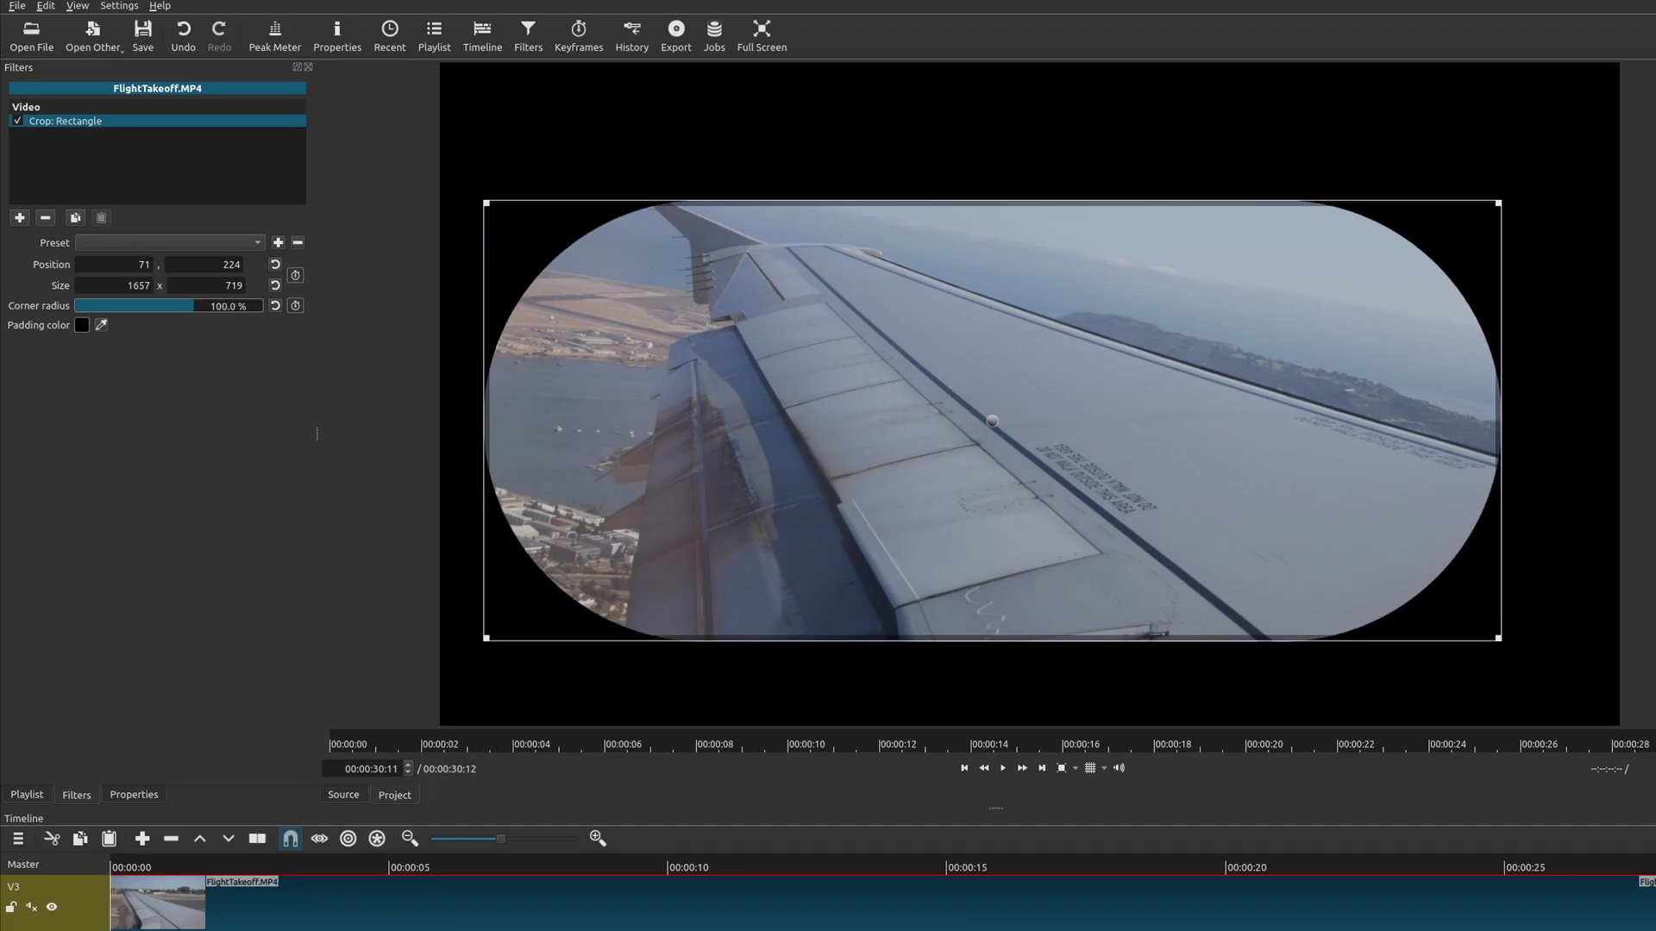
# Set the rectangle crop's padding colour to orange, then remove Crop: Rectangle.
pyautogui.click(604, 905)
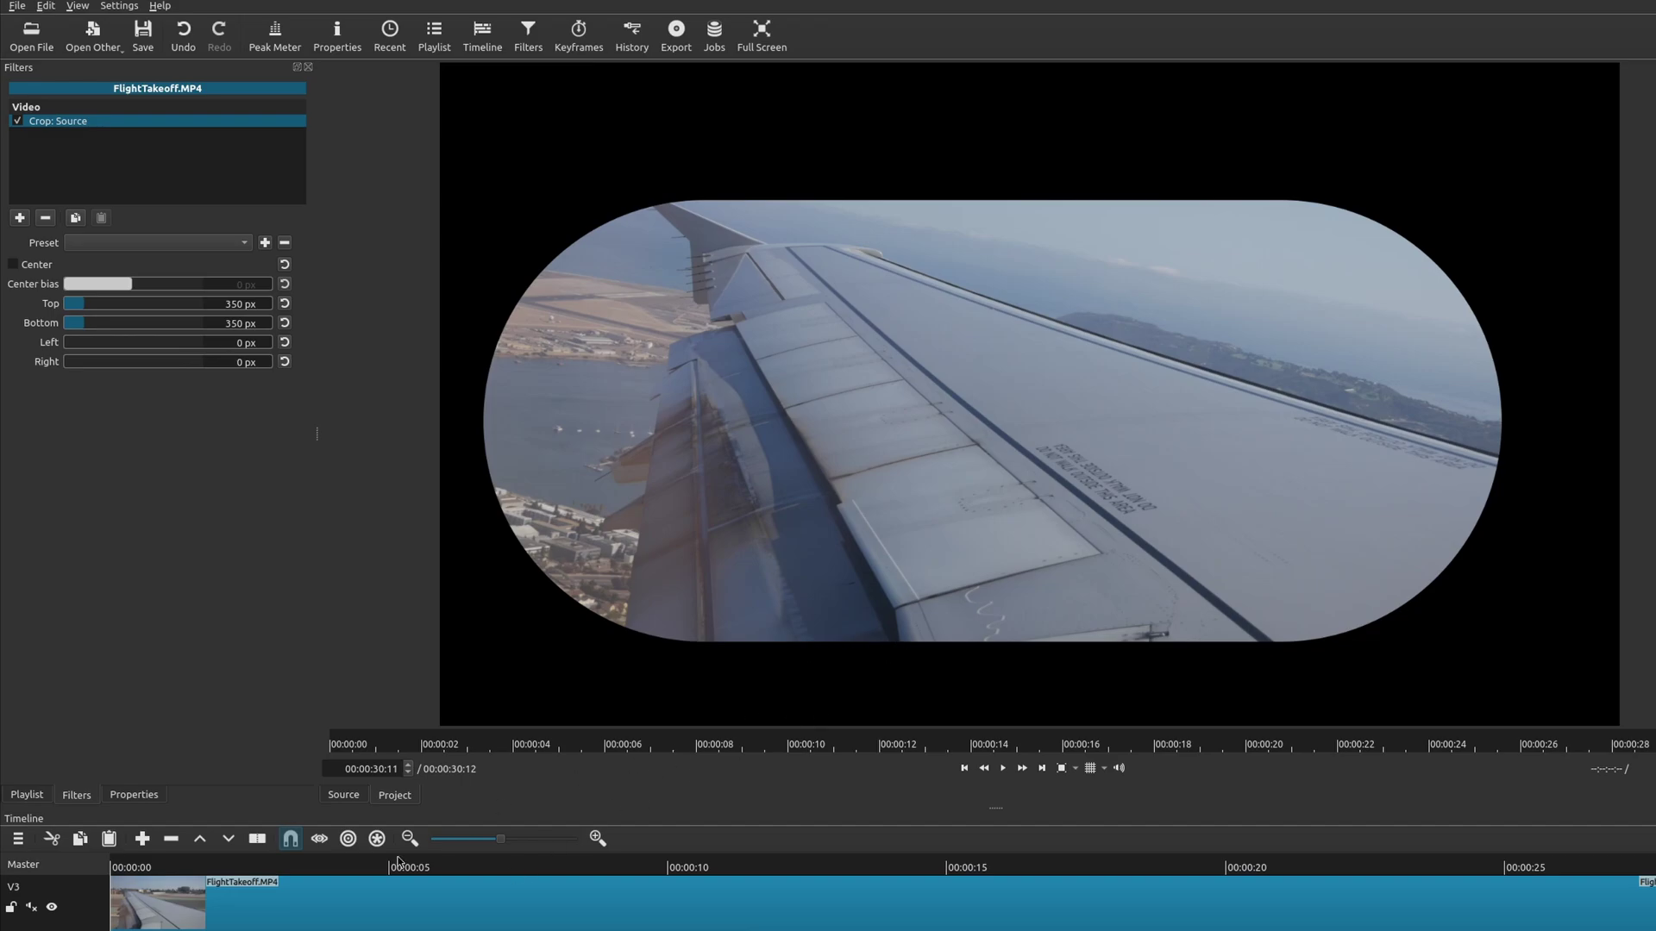
pyautogui.click(329, 915)
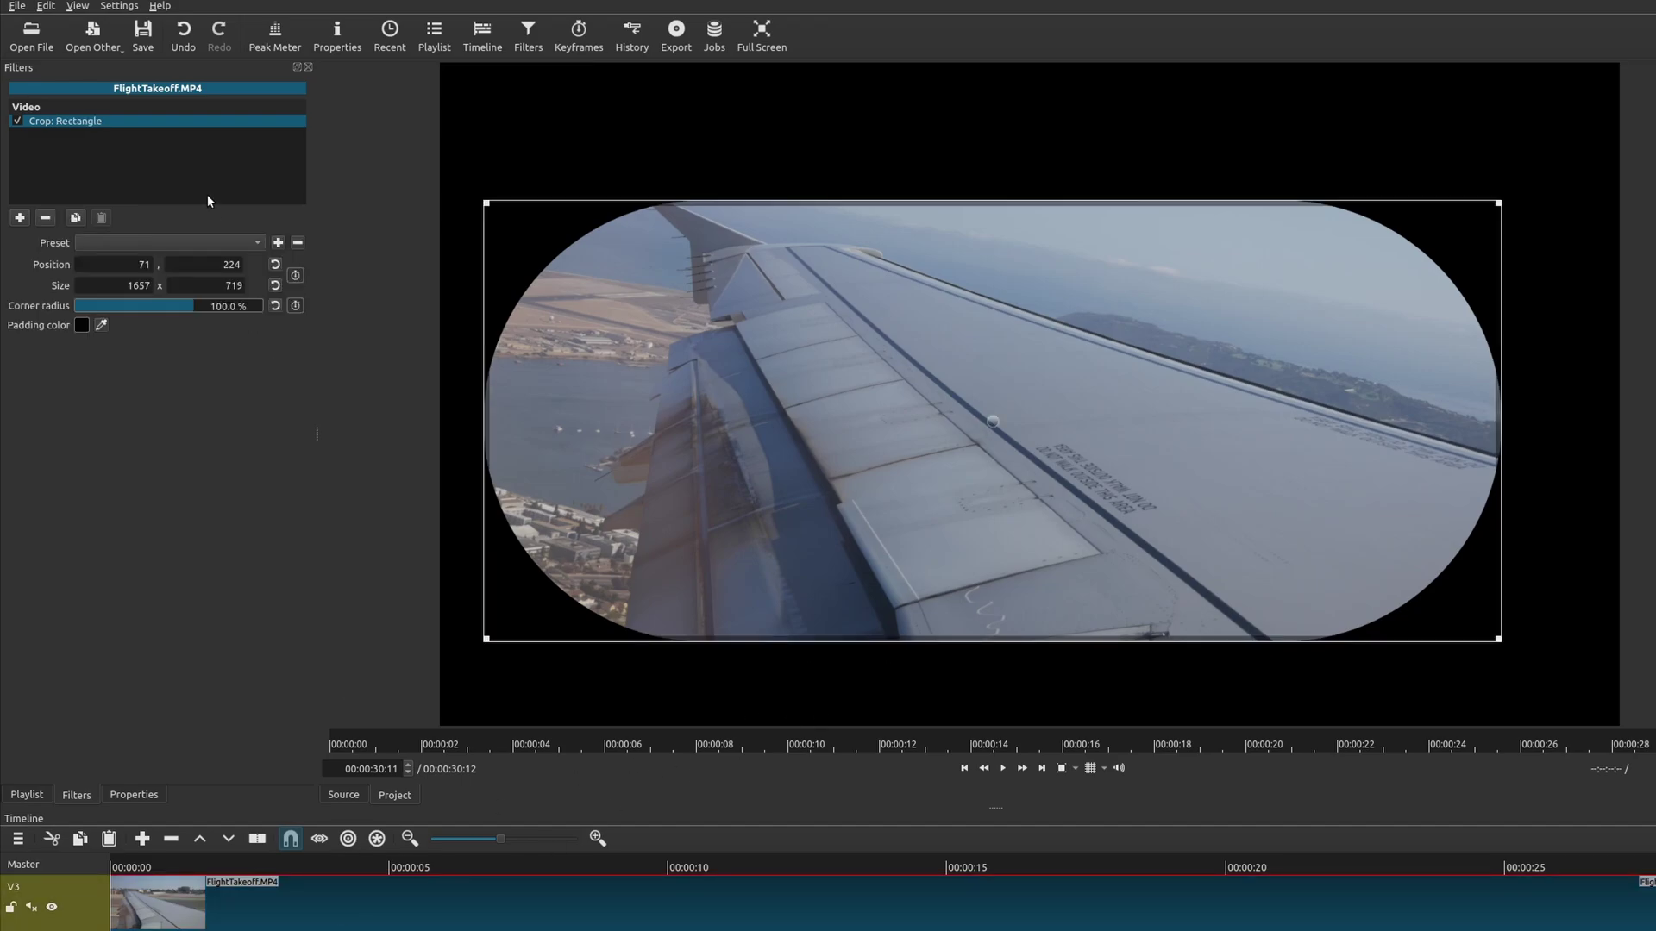
pyautogui.click(81, 326)
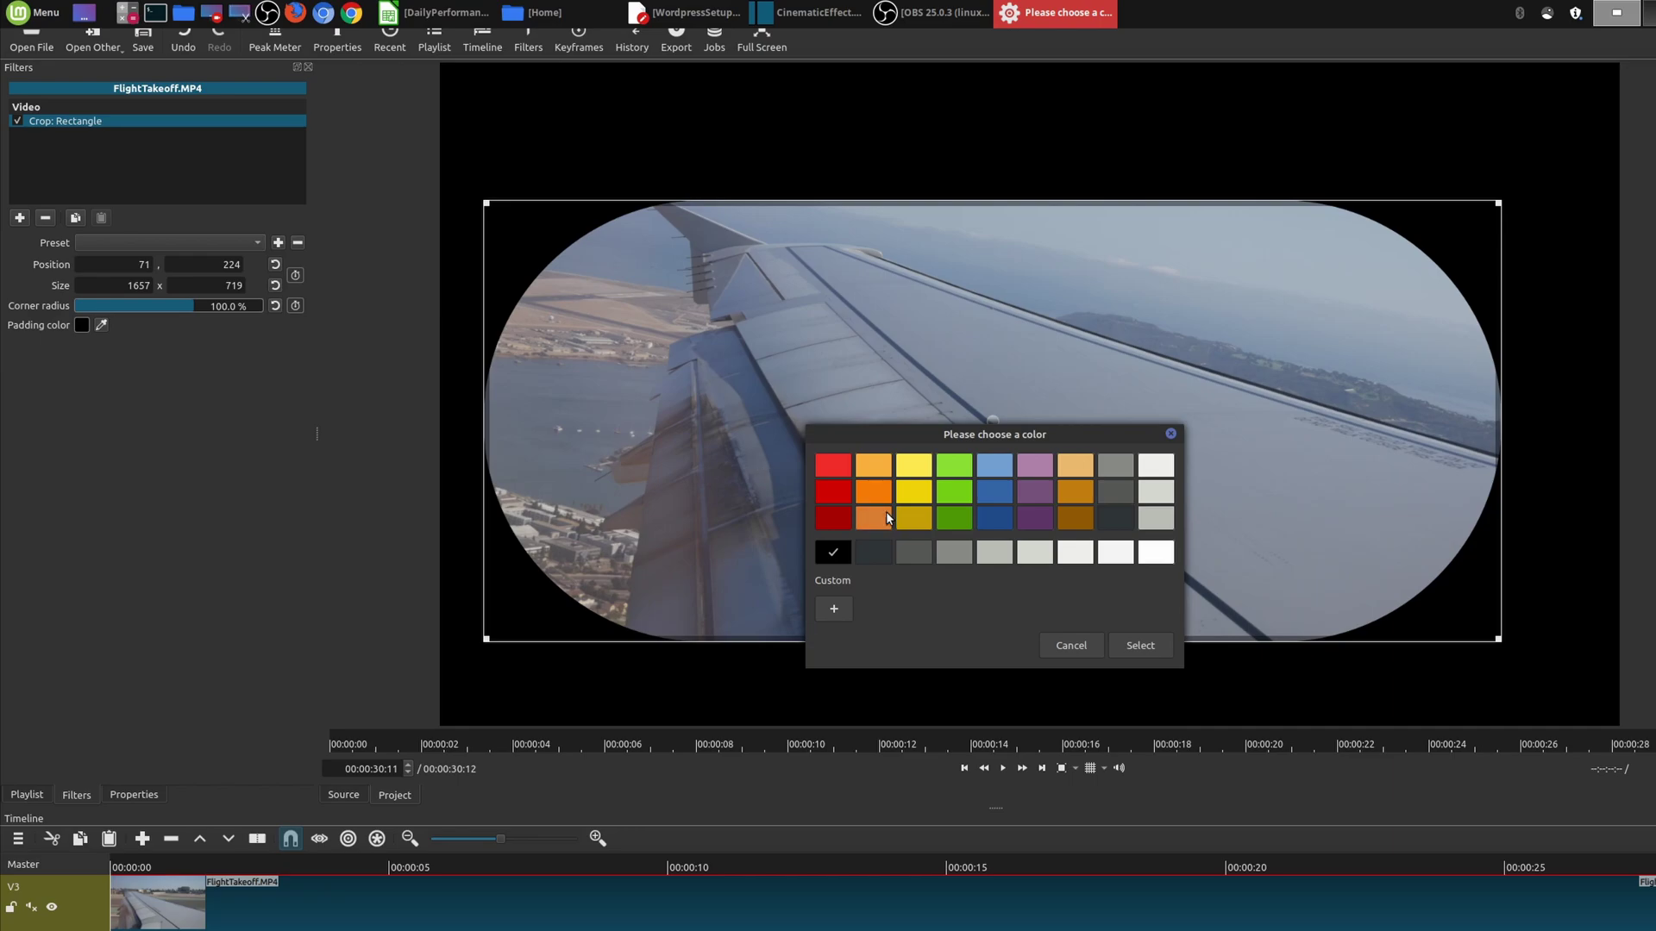
pyautogui.click(1146, 646)
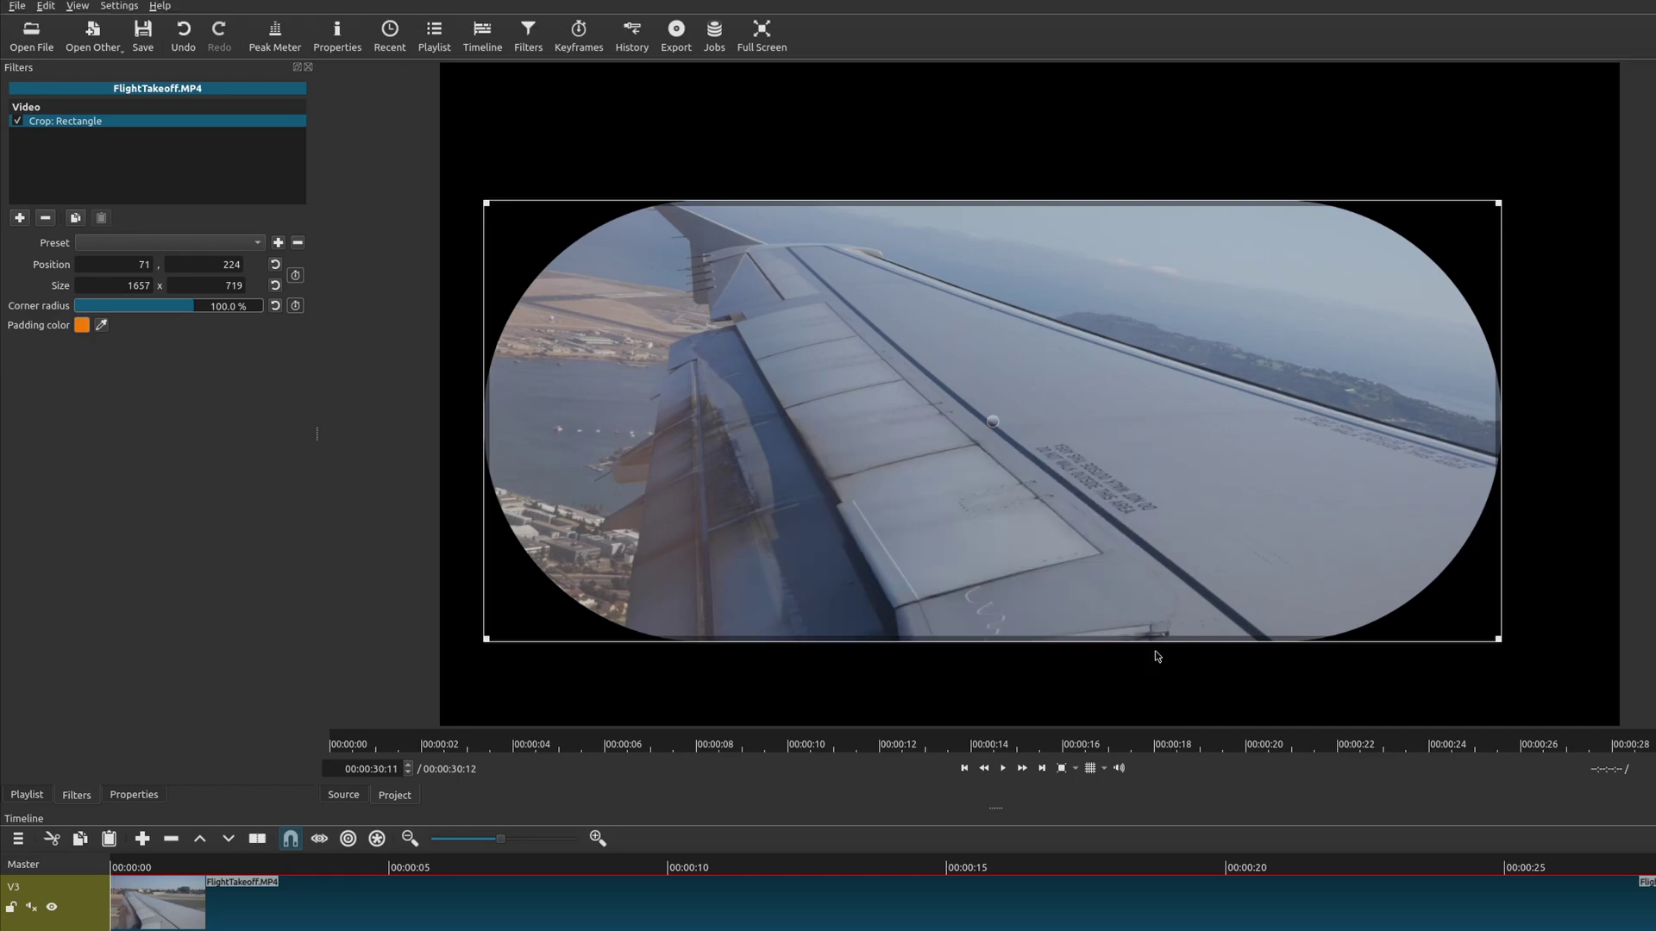
pyautogui.click(47, 219)
pyautogui.click(19, 219)
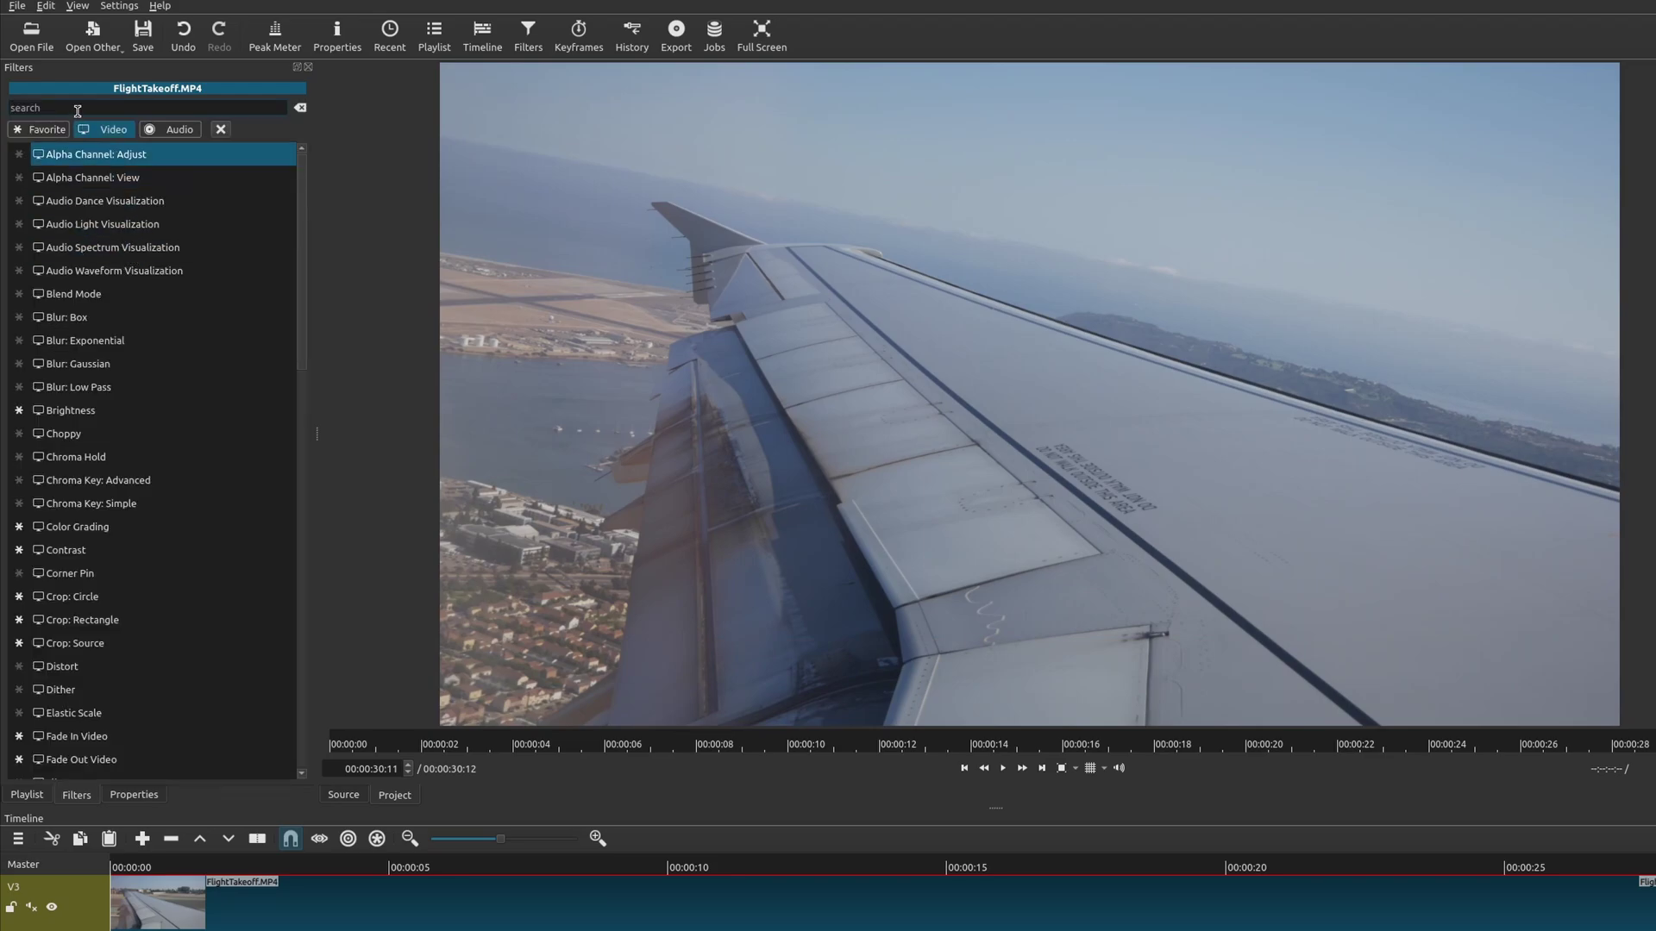
# Add Crop: Source and set its top and bottom crops to 350 px.
pyautogui.write('crop')
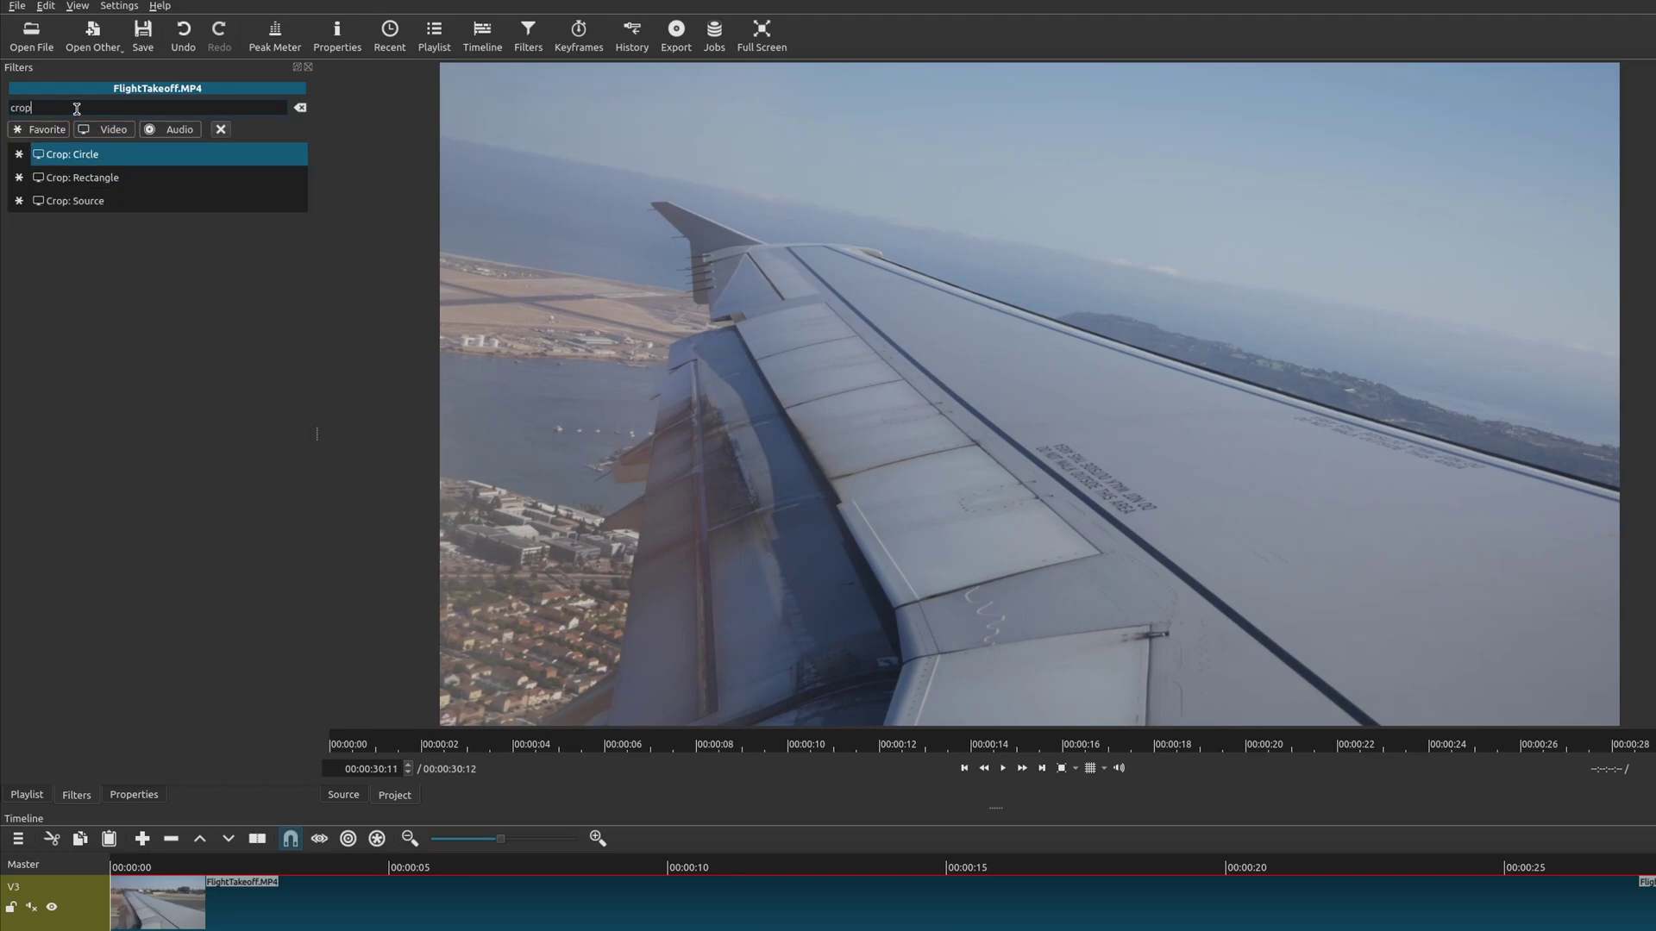
pyautogui.click(74, 202)
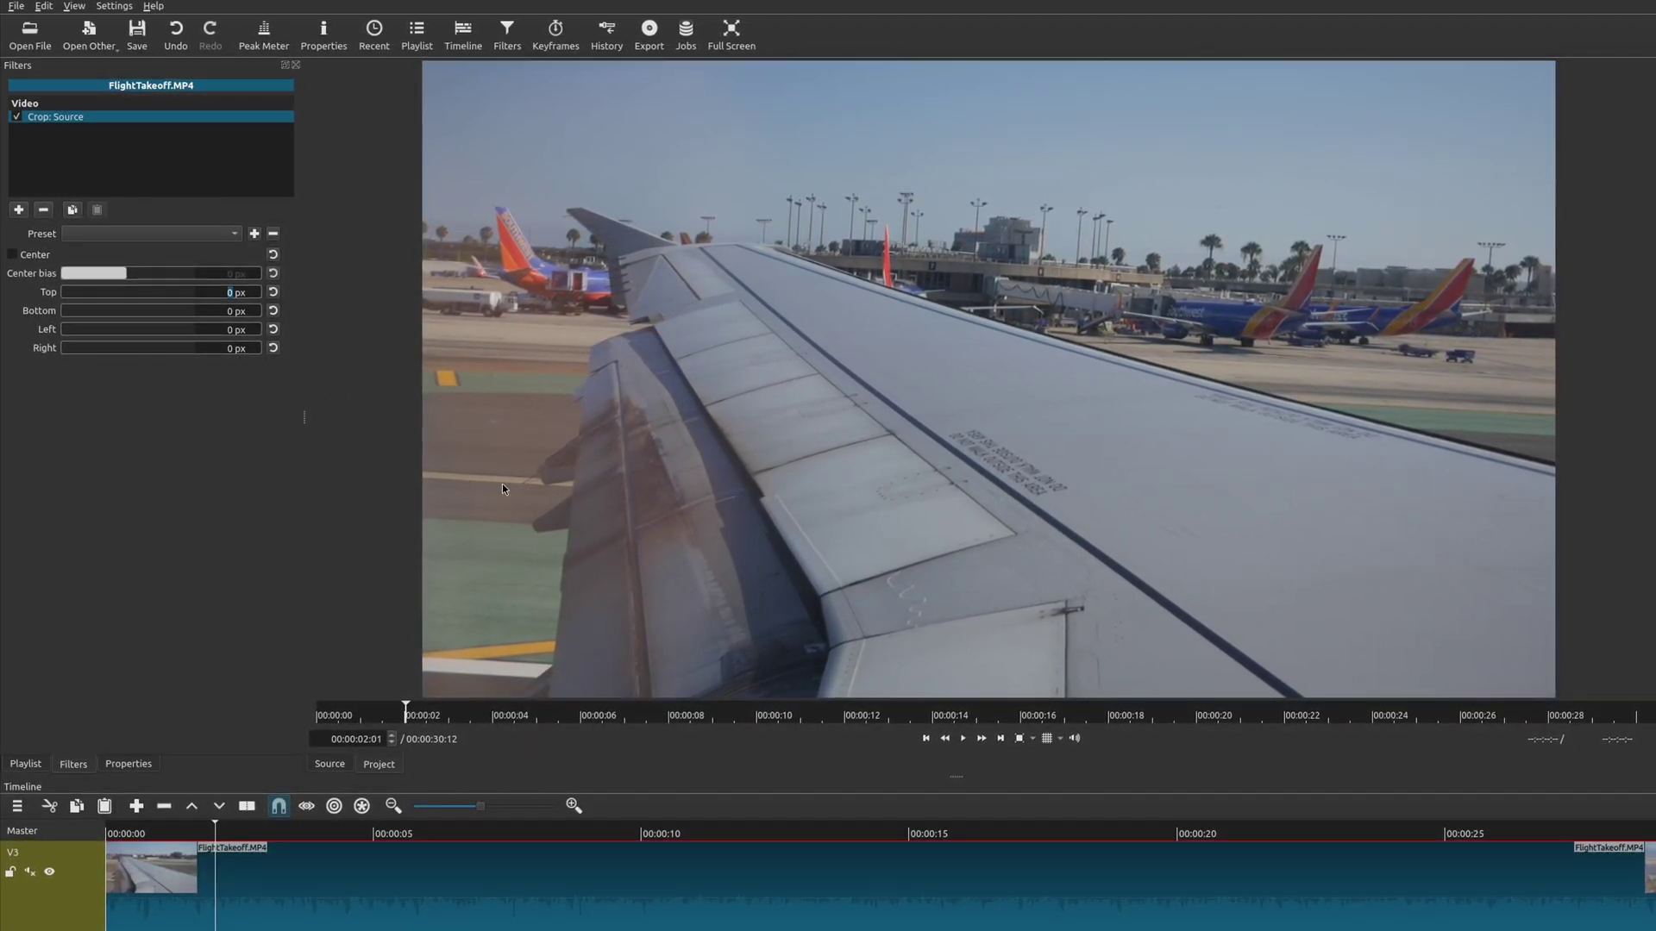
pyautogui.write('350')
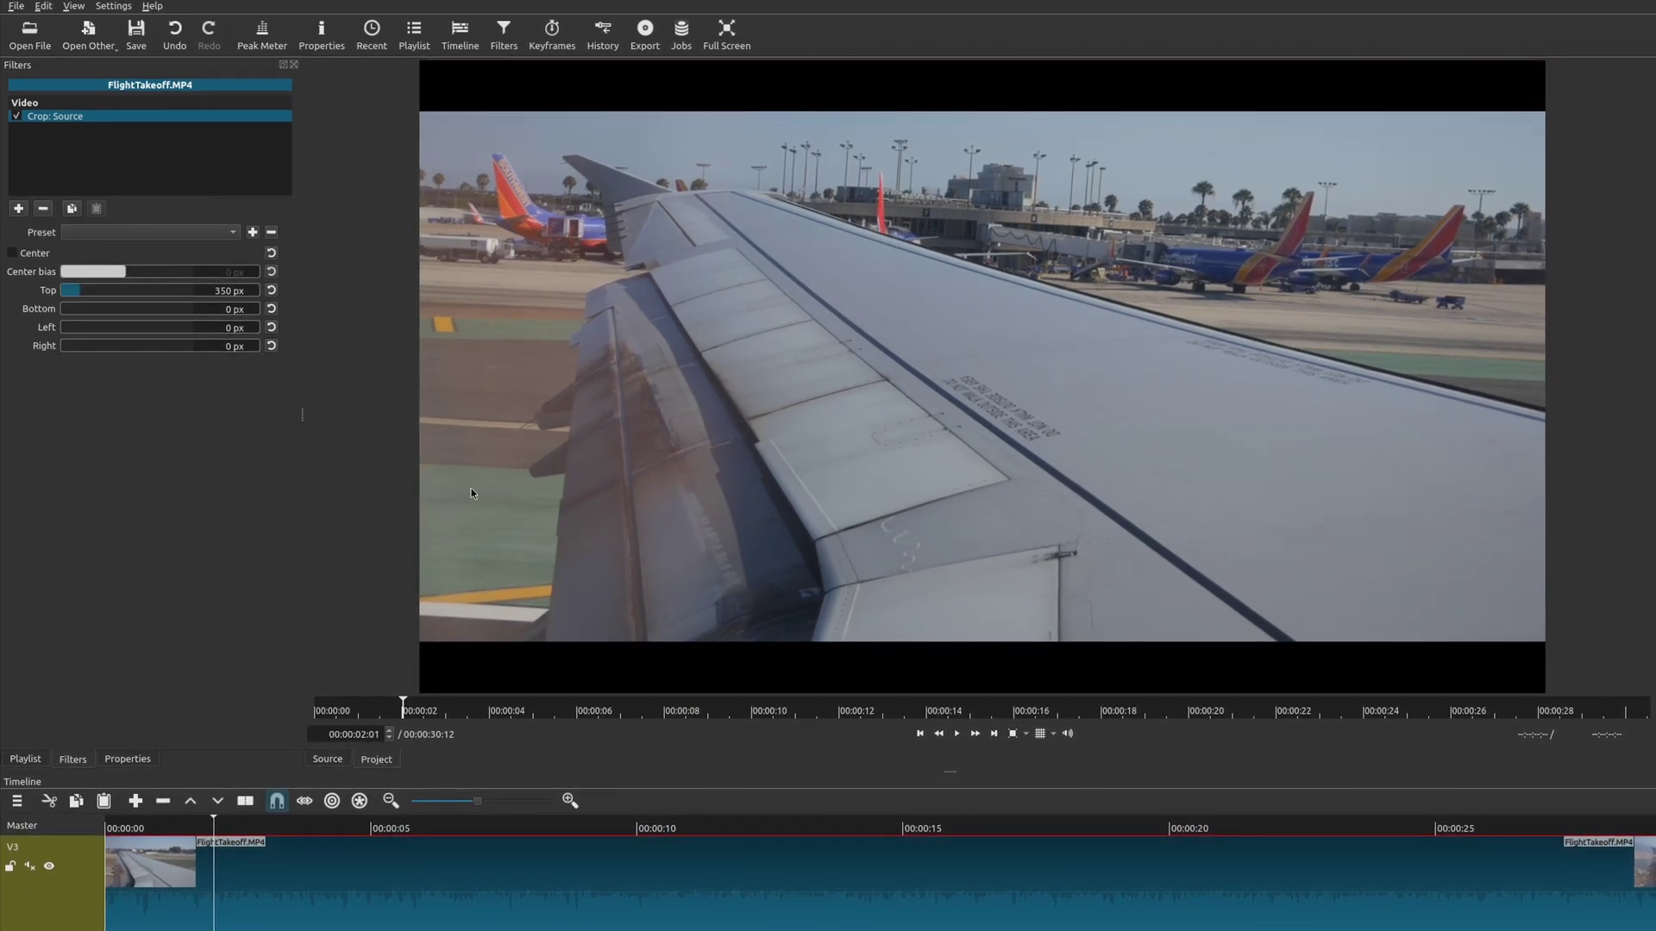
pyautogui.press('Tab')
pyautogui.write('3')
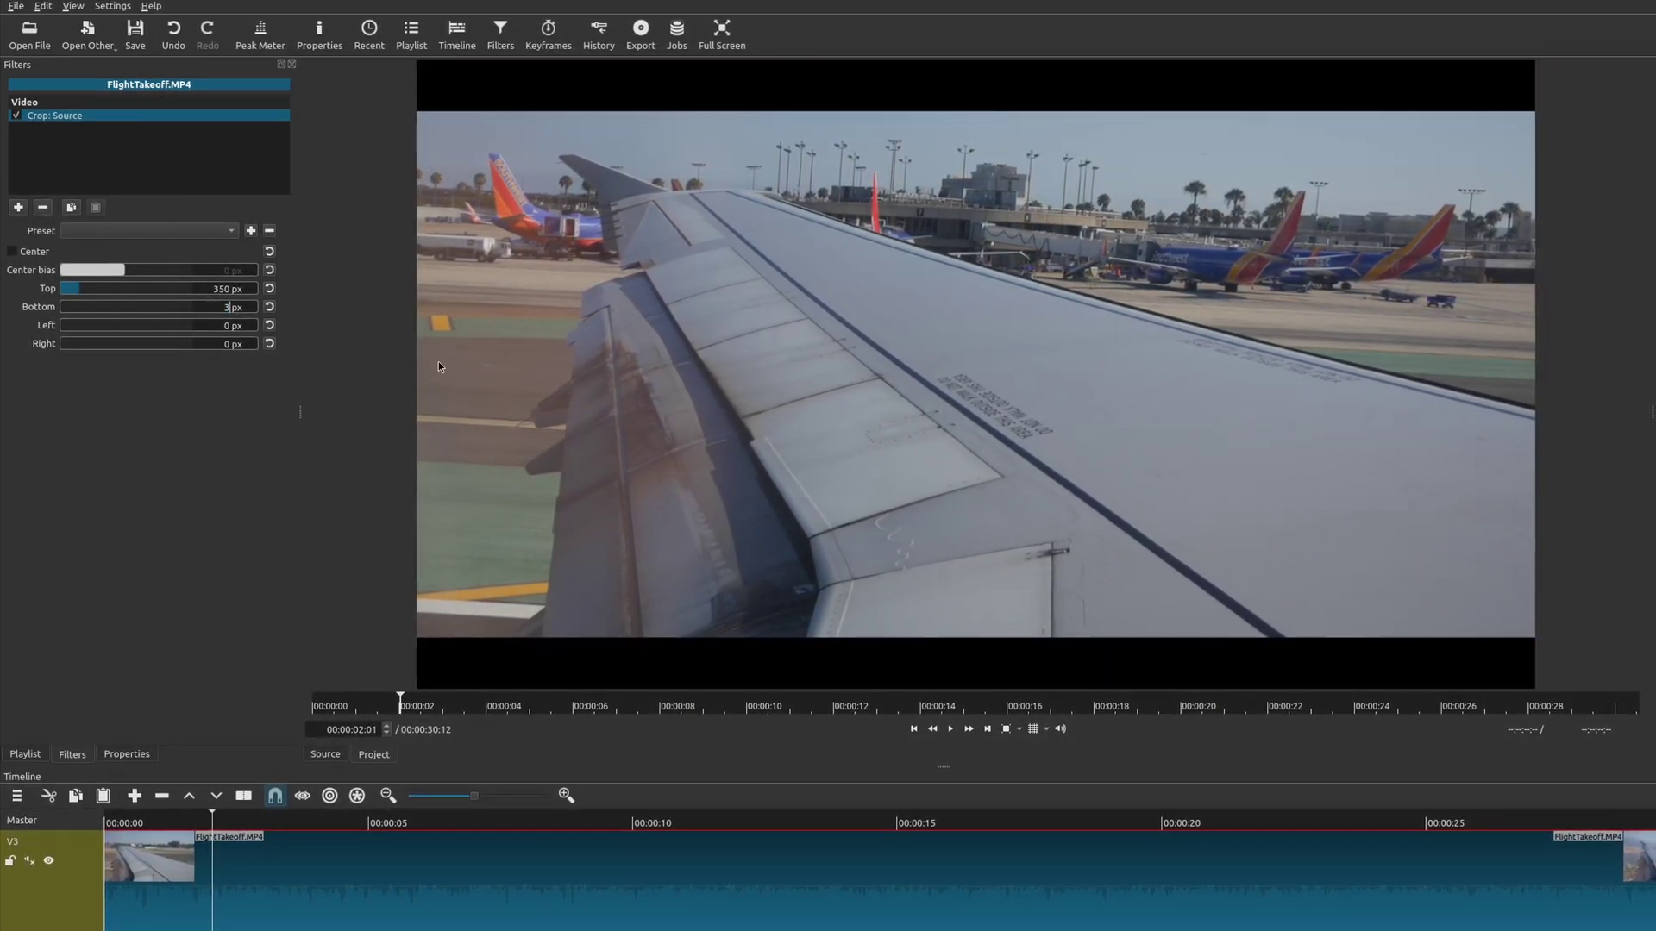
pyautogui.write('50')
pyautogui.press('Tab')
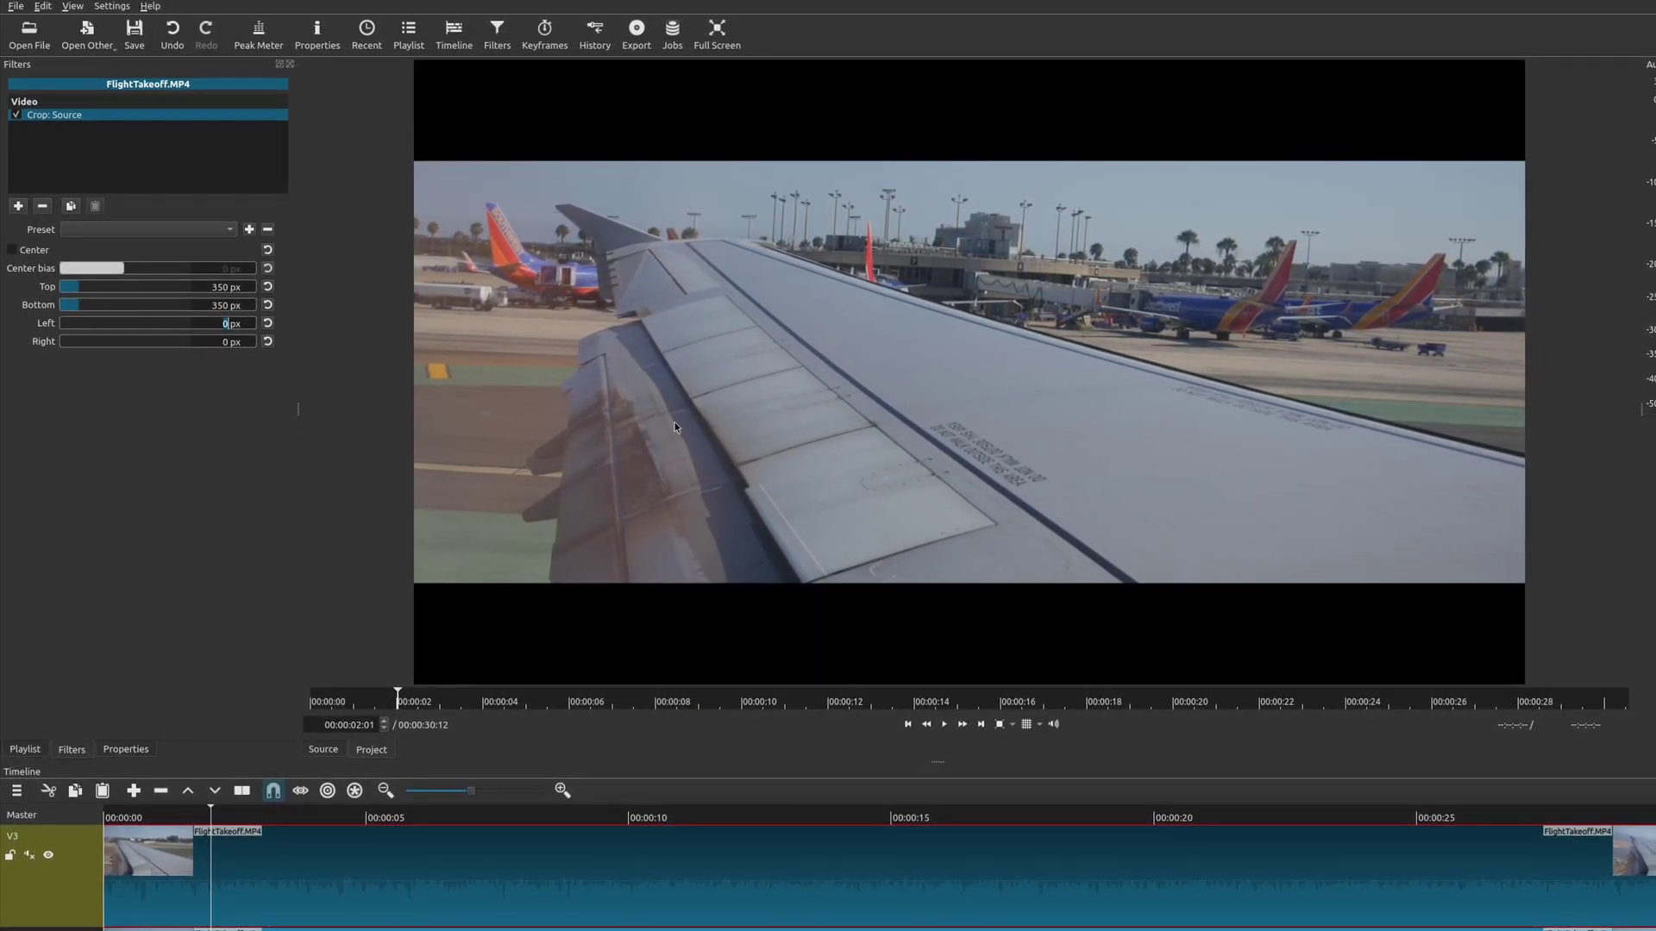
# Reset top and bottom to 0, enter 350 px for left and right, then reset both to 0.
pyautogui.click(267, 303)
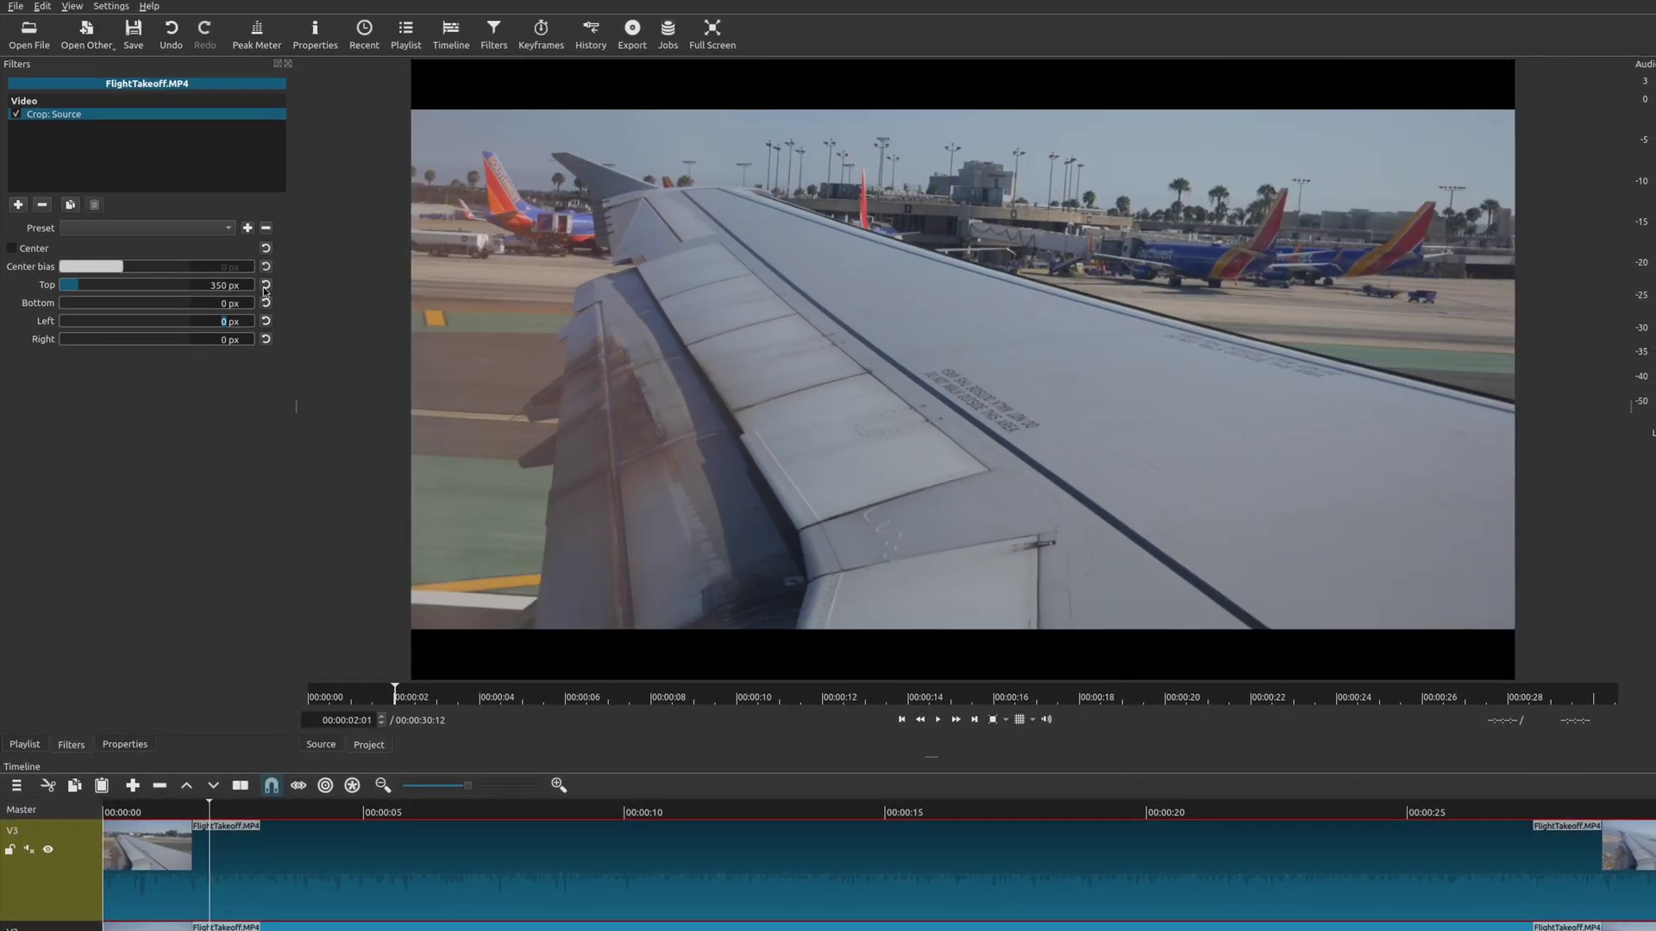
pyautogui.click(266, 285)
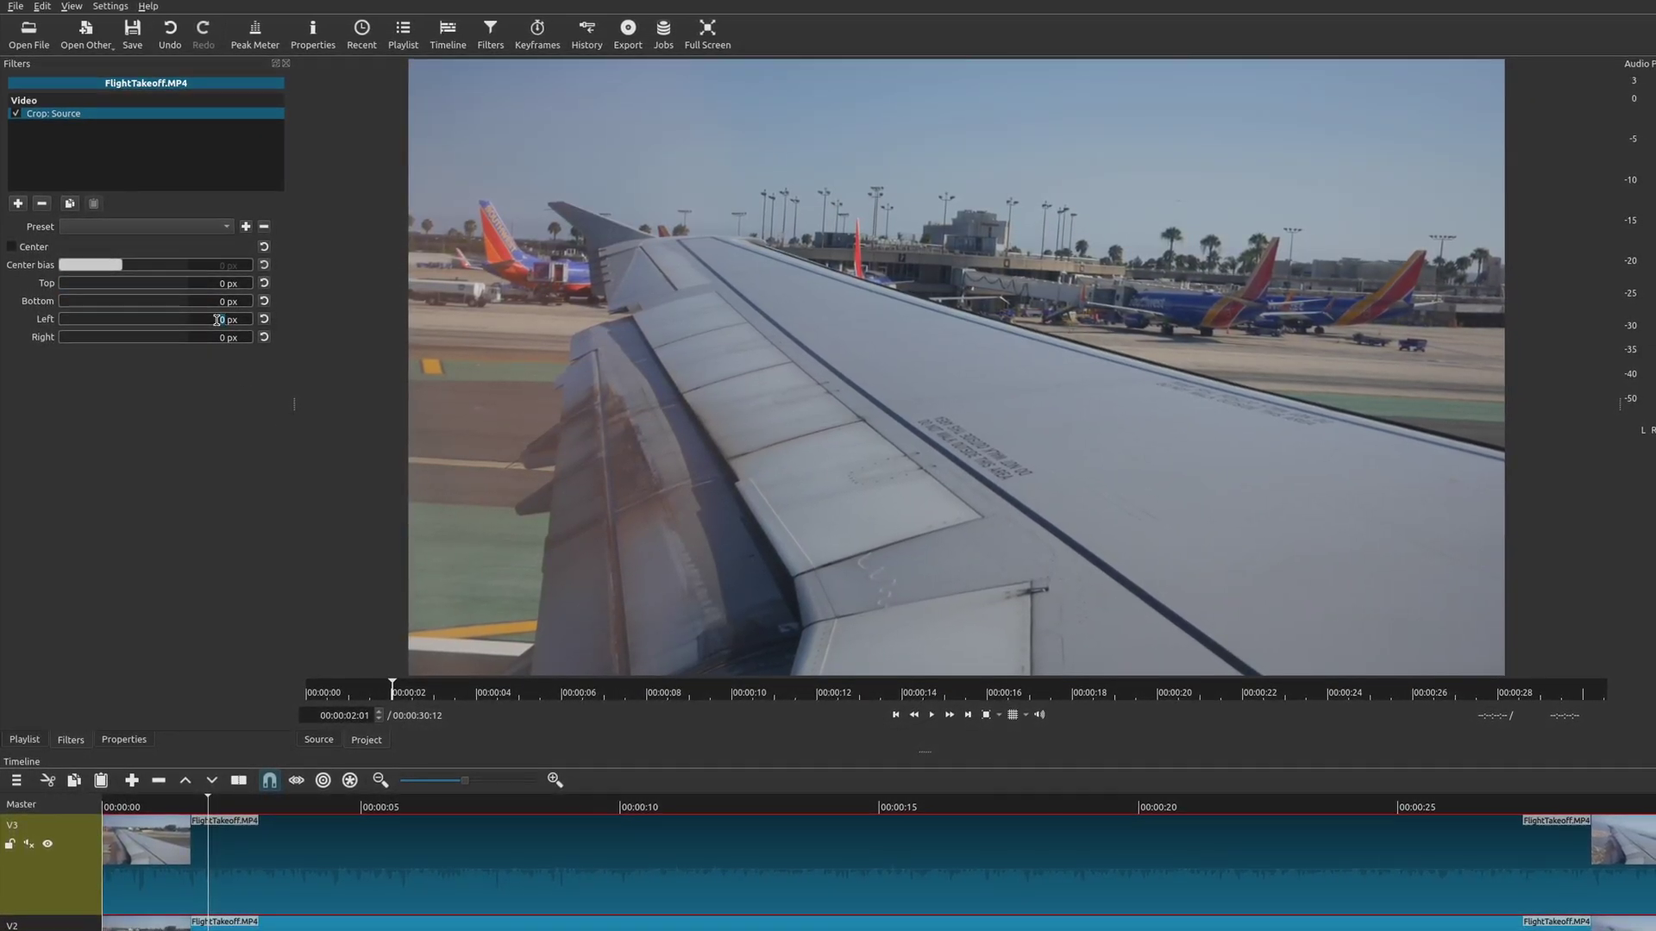
pyautogui.write('350')
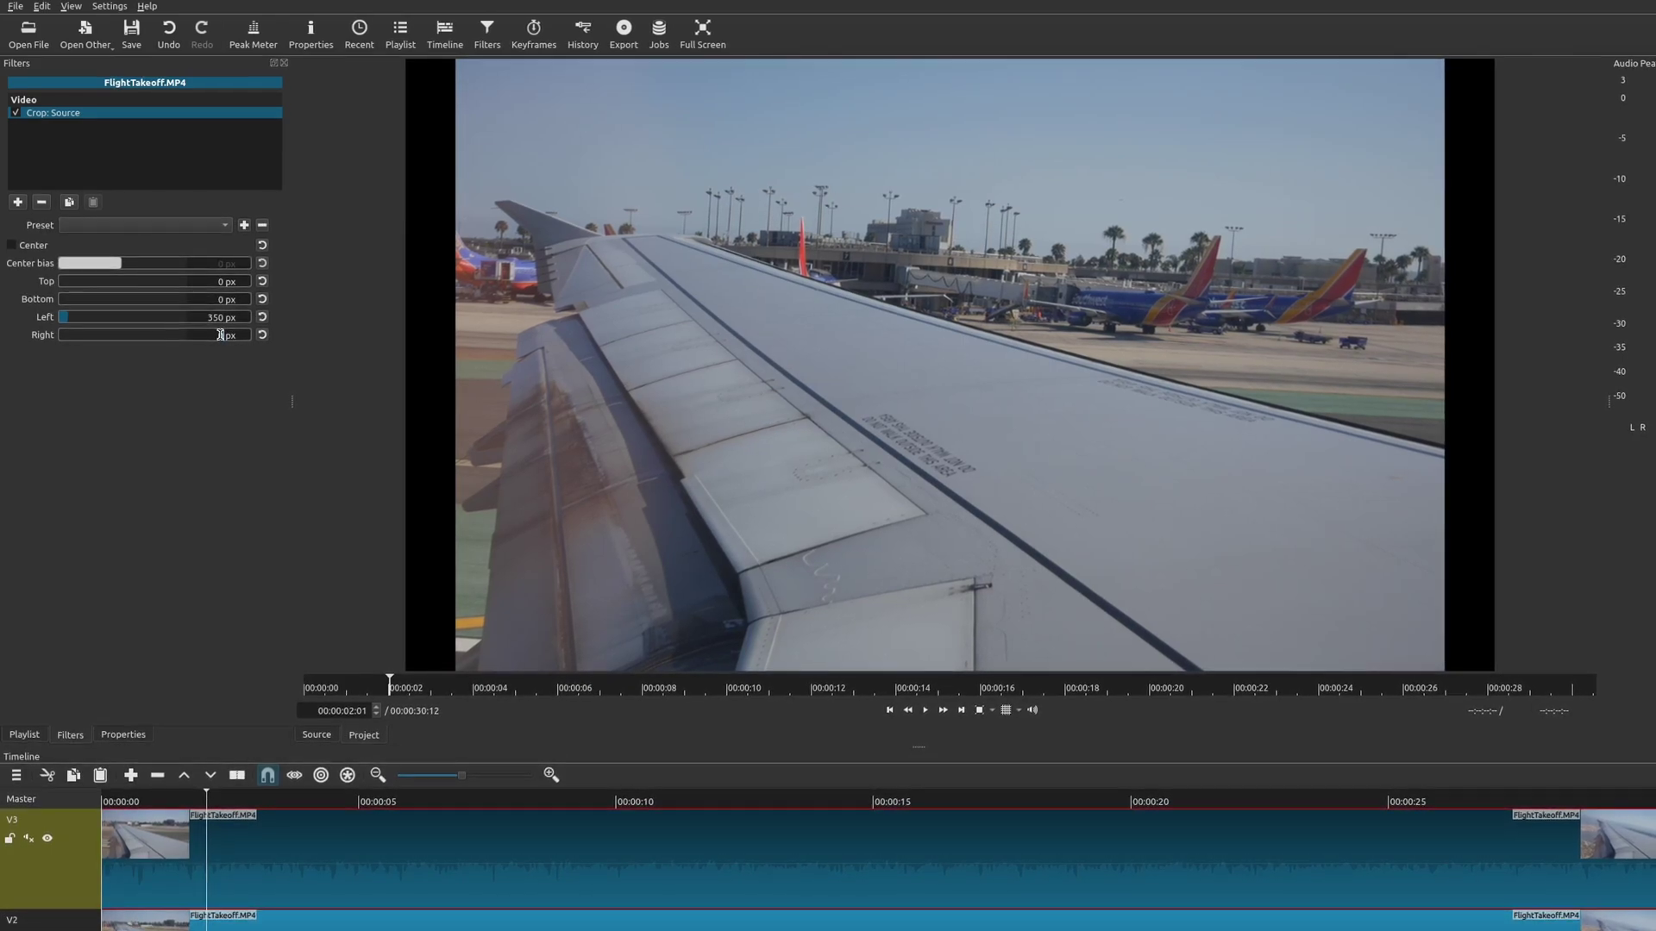
pyautogui.write('350')
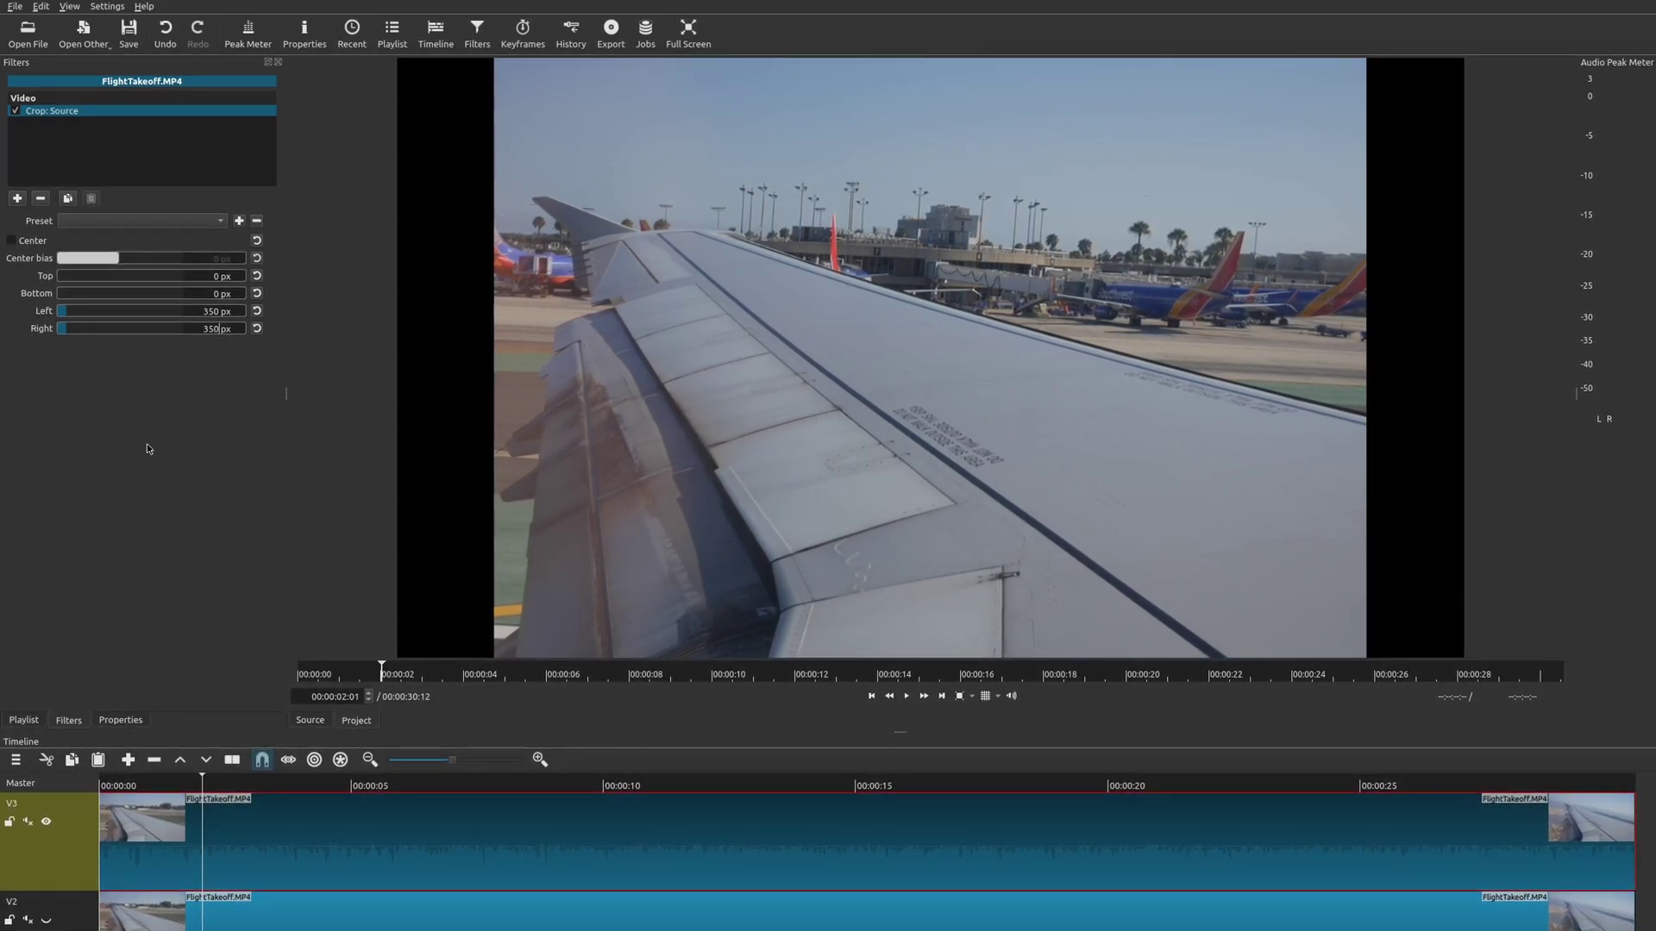
pyautogui.click(256, 310)
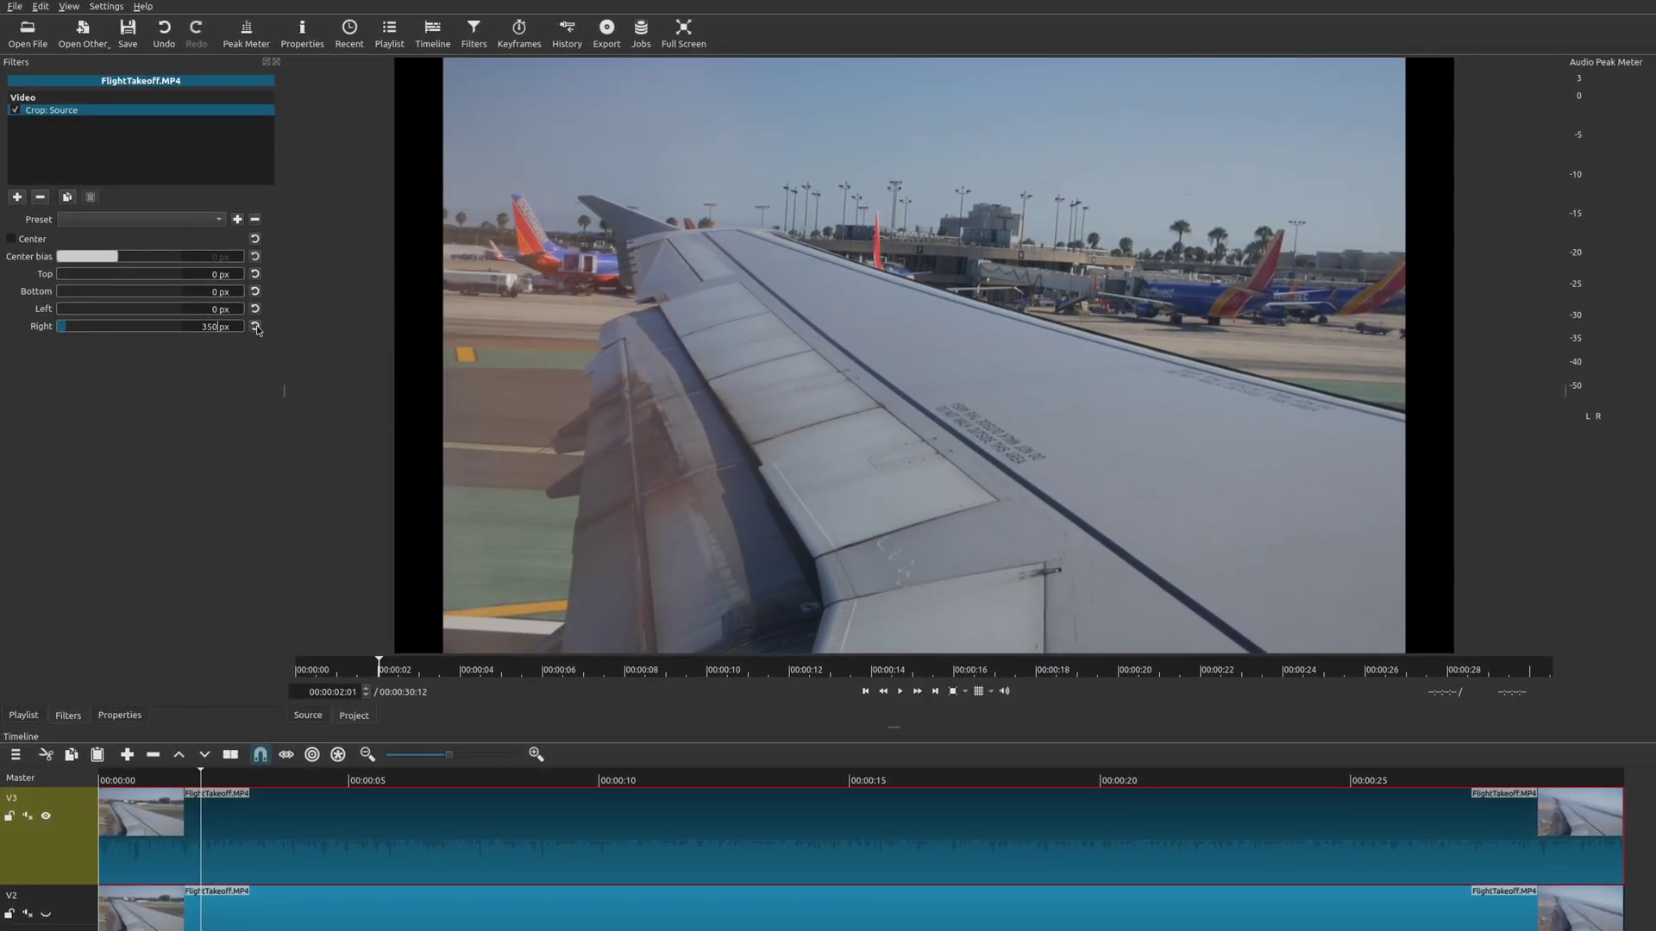
pyautogui.click(255, 326)
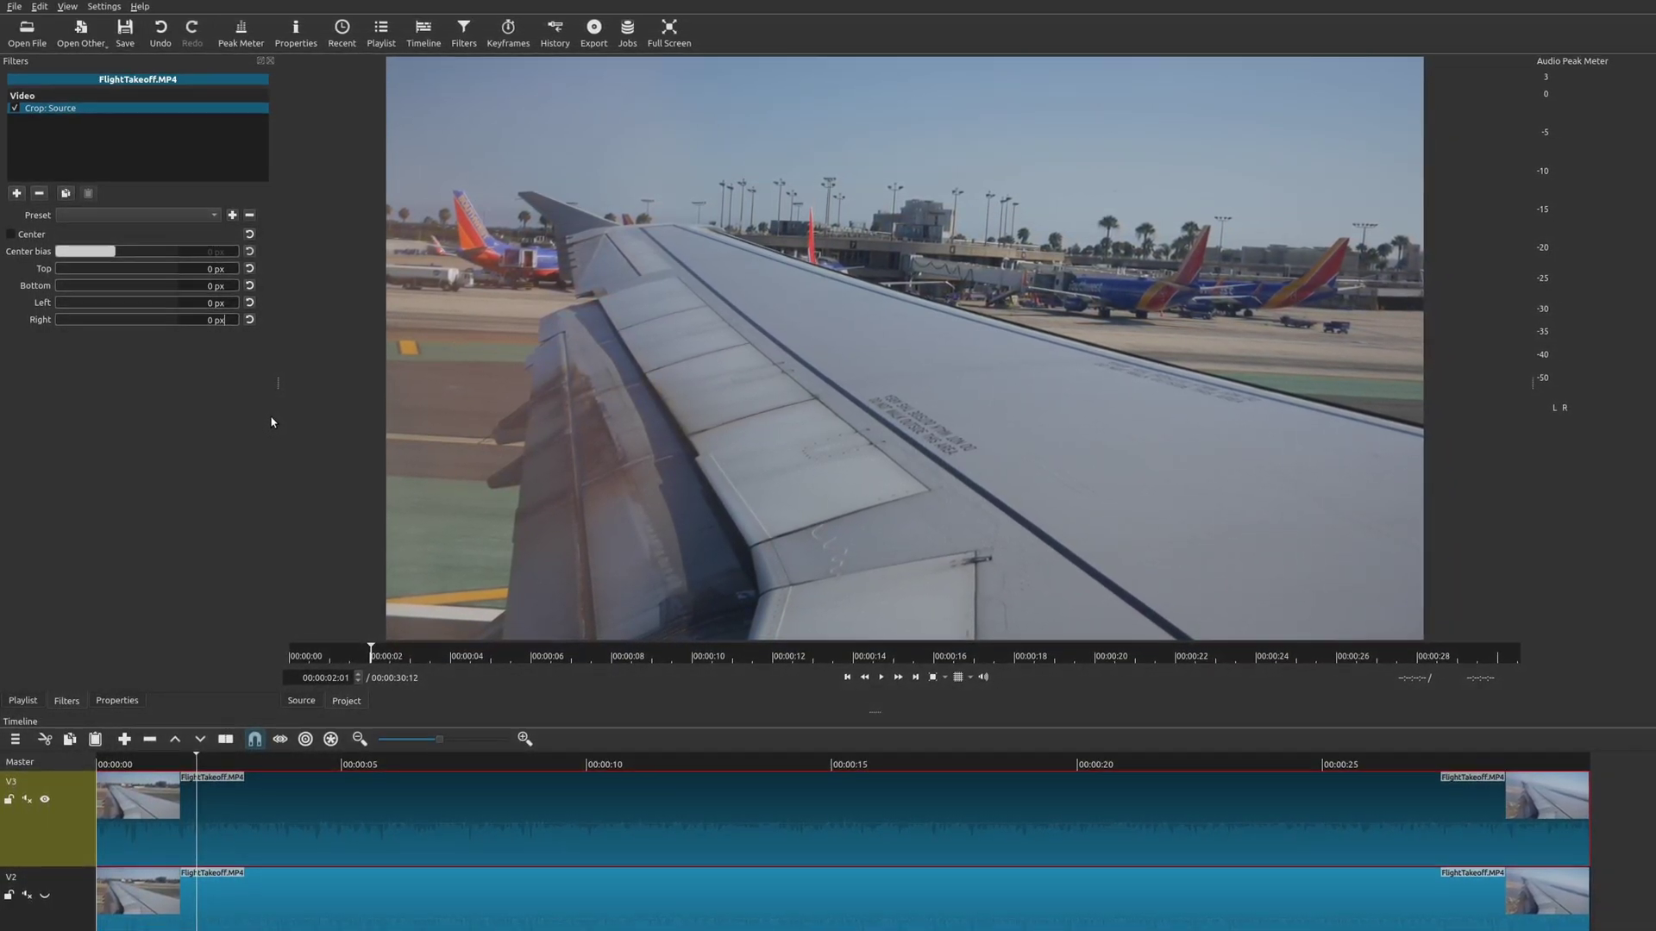
# Remove the Crop: Source filter, then scroll the AWeber homepage down to the free-trial banner.
pyautogui.click(39, 192)
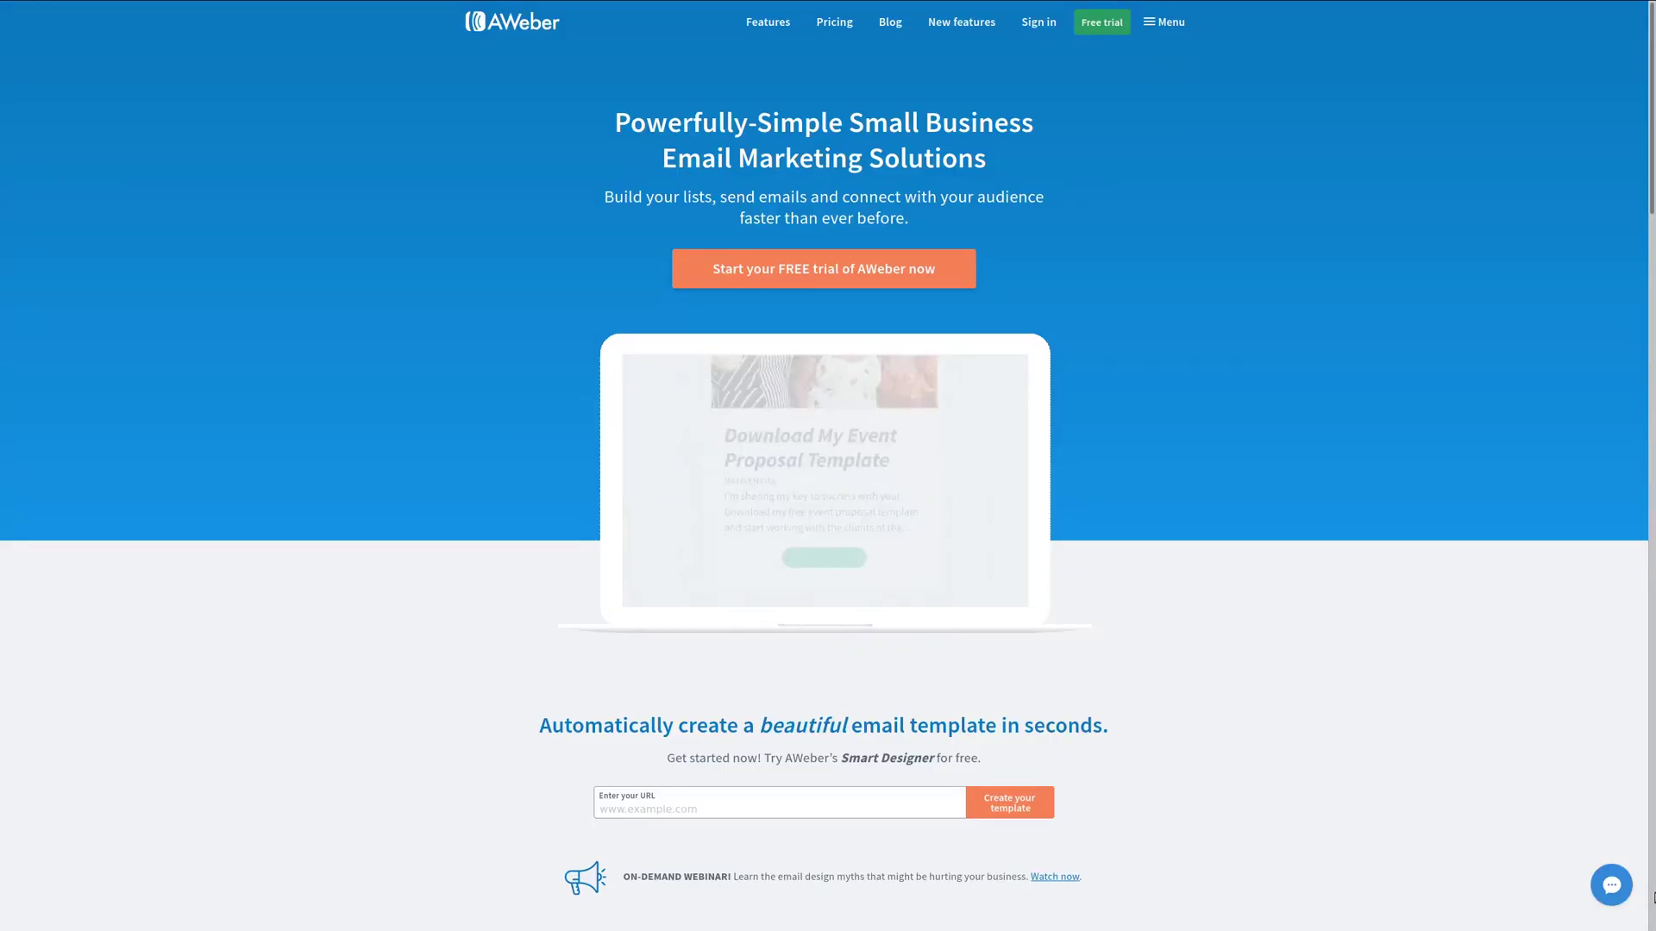
pyautogui.scroll(-2, 823, 457)
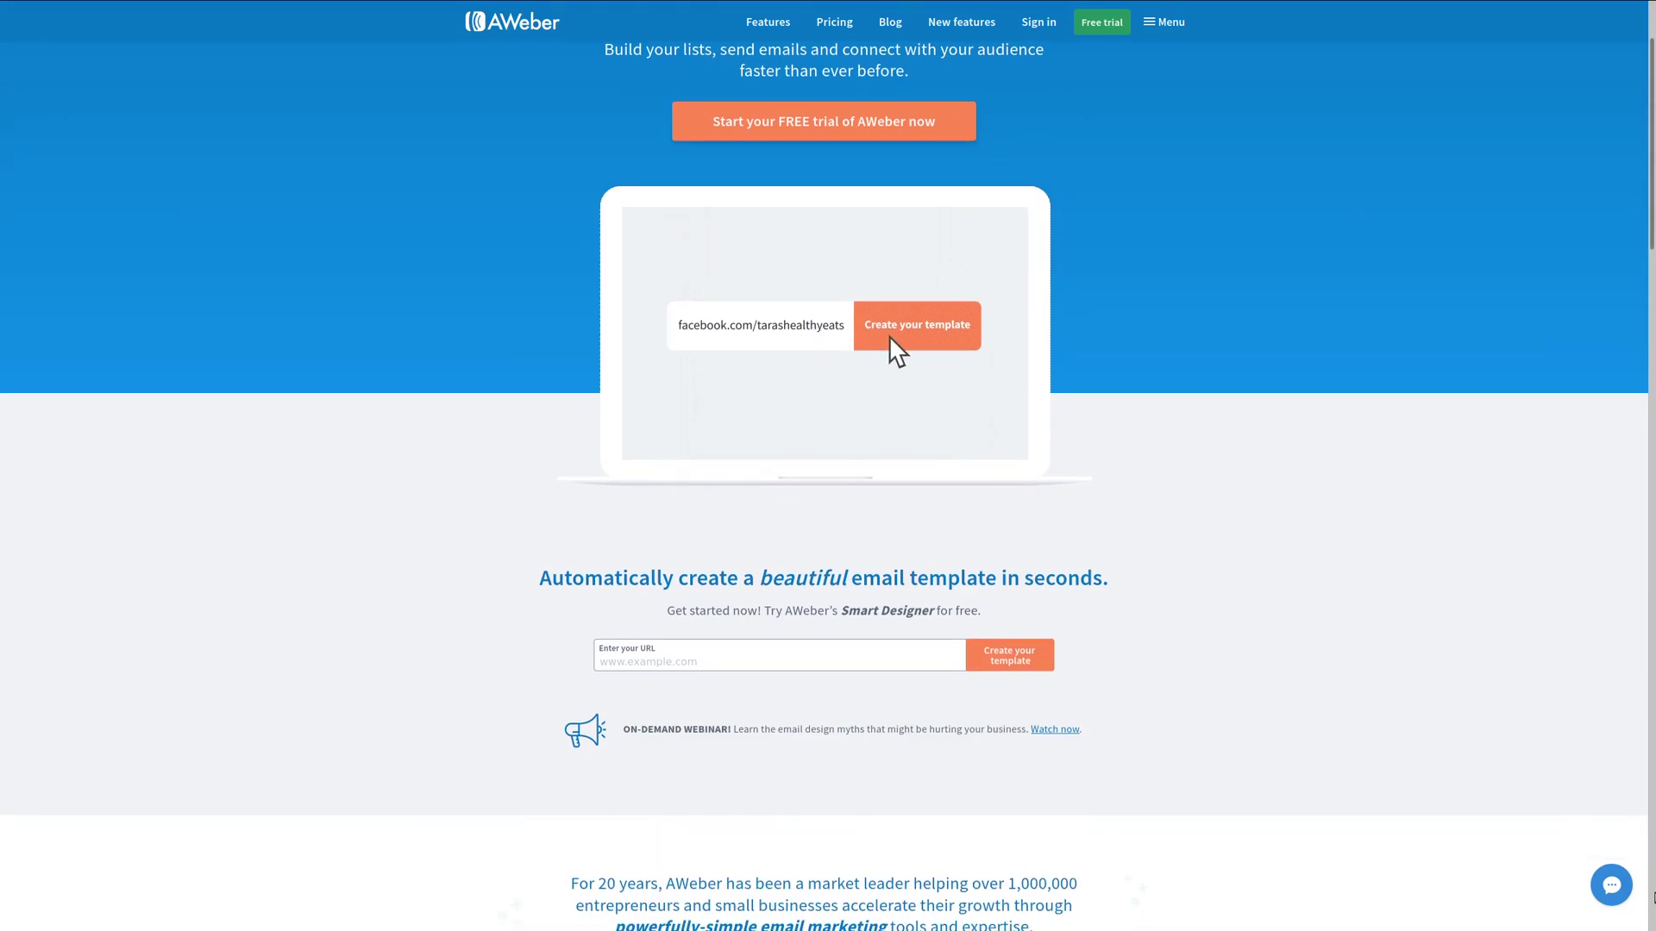
pyautogui.scroll(-1, 824, 465)
pyautogui.scroll(-1, 823, 466)
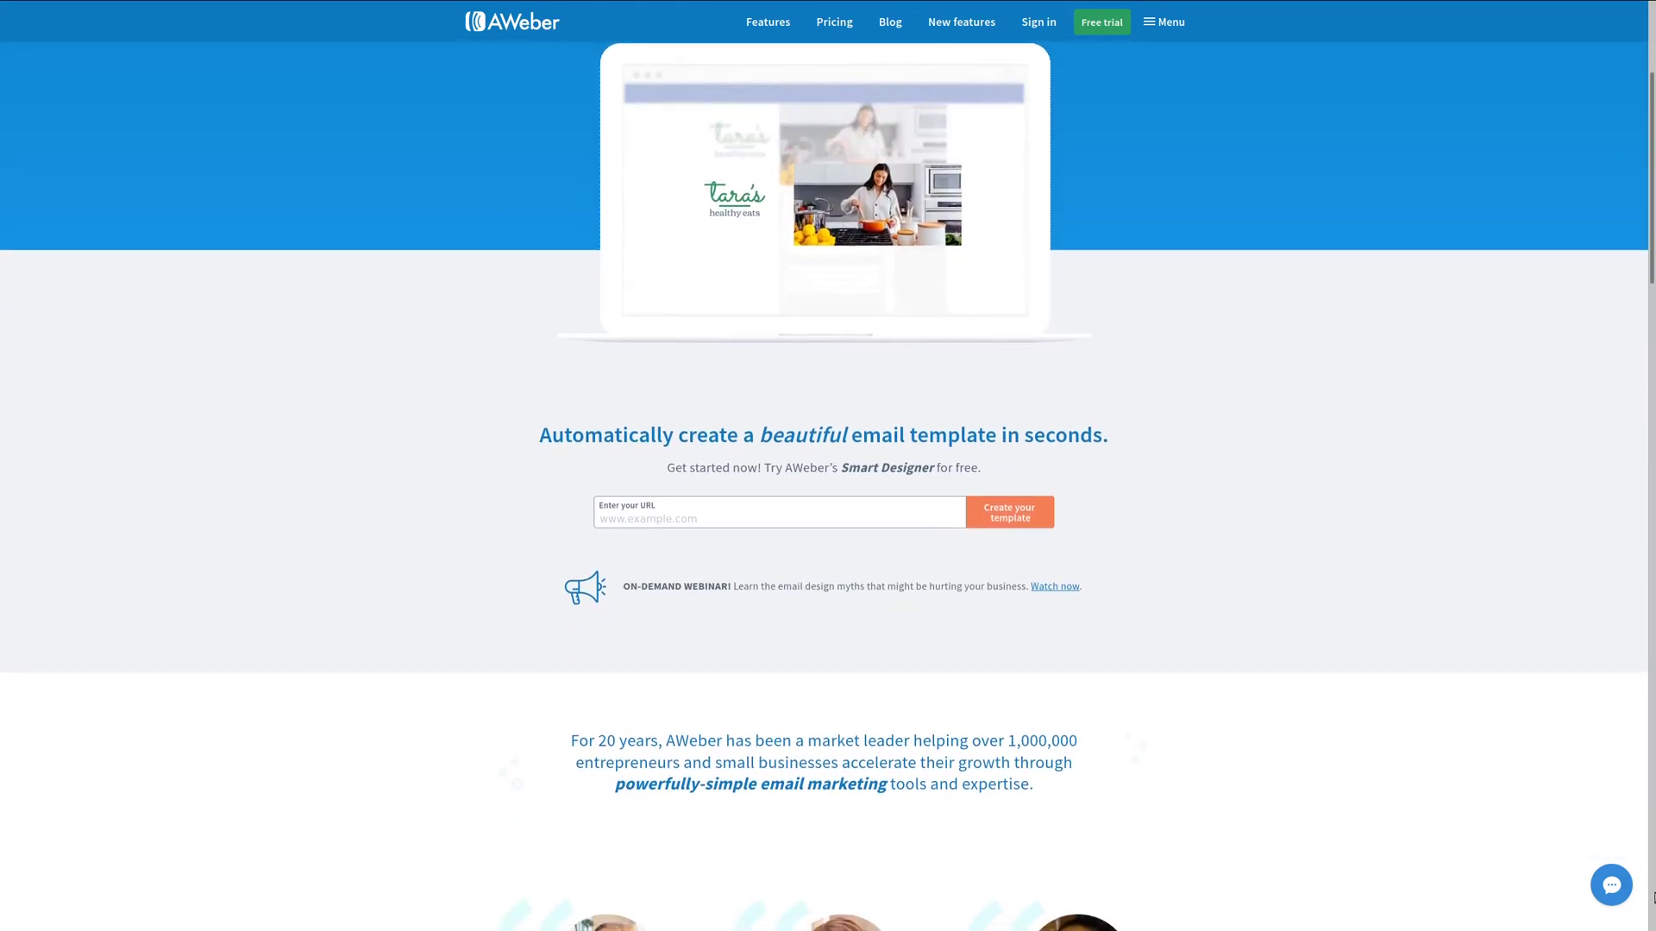
pyautogui.scroll(-2, 823, 466)
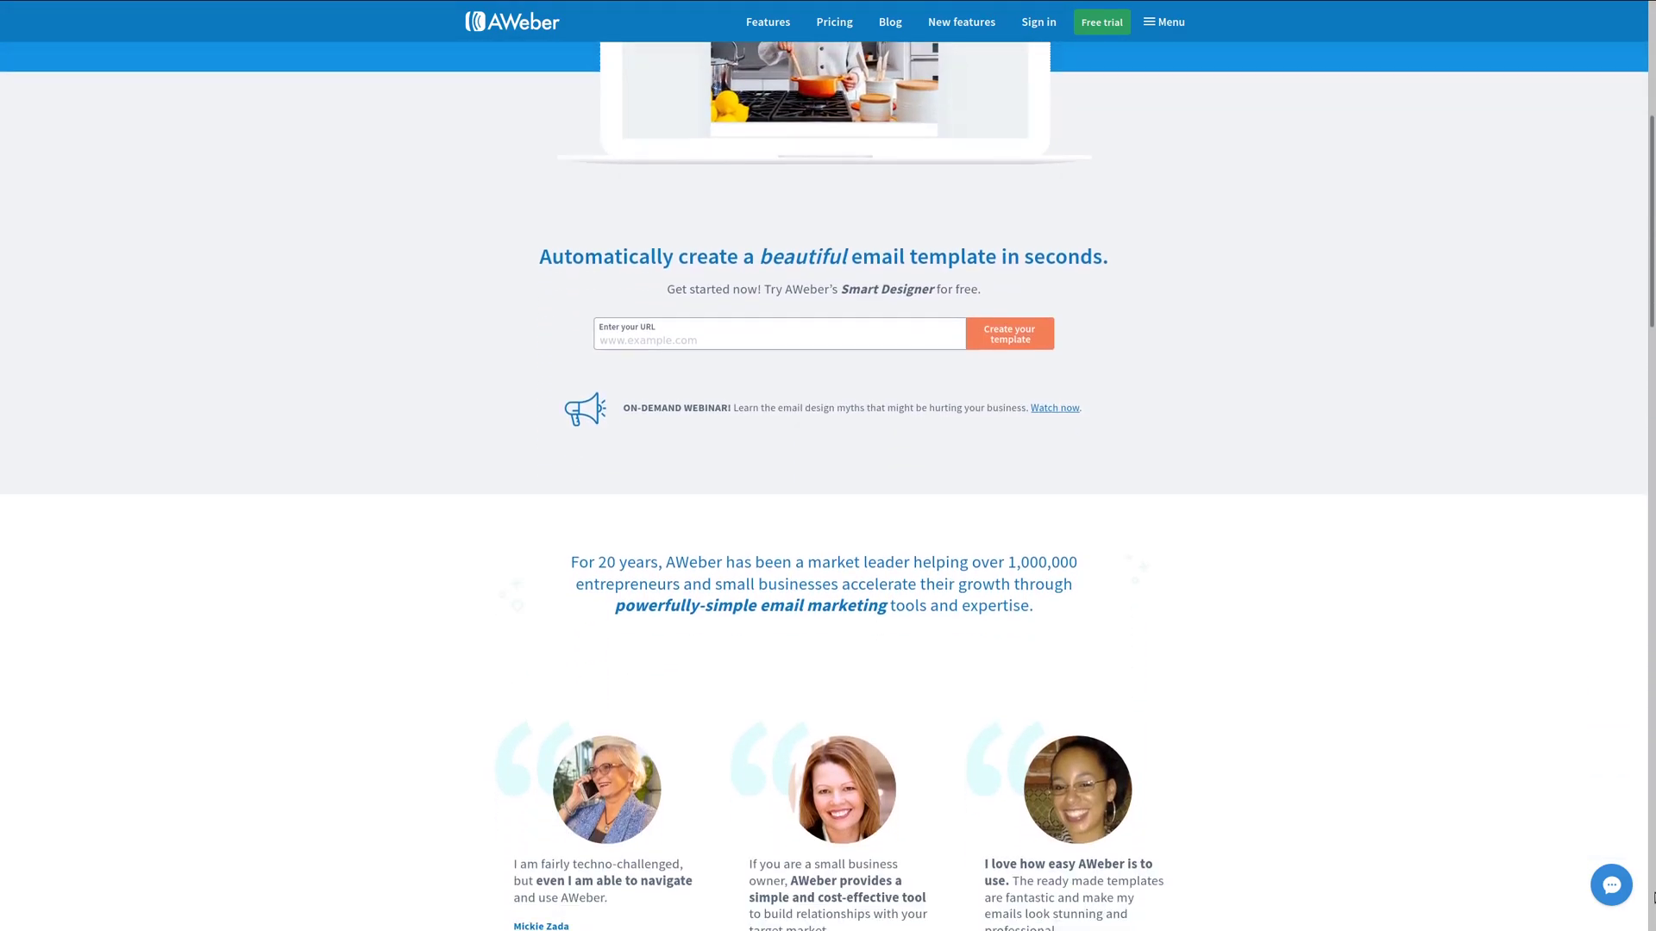
pyautogui.scroll(-2, 824, 466)
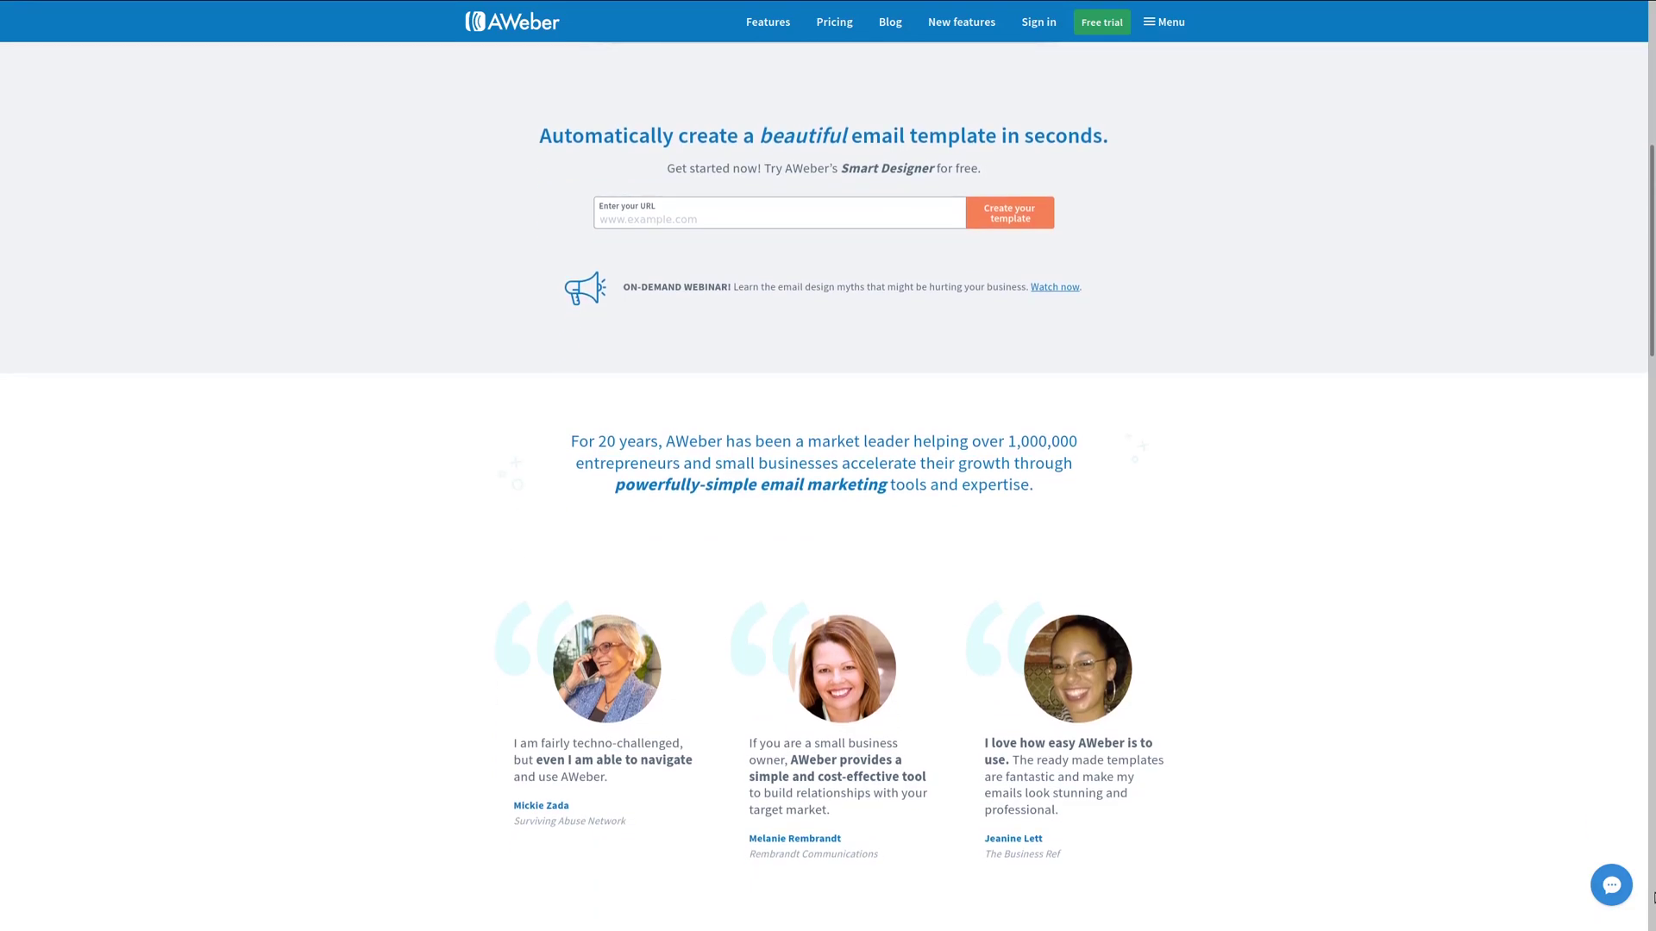
pyautogui.scroll(-2, 1651, 898)
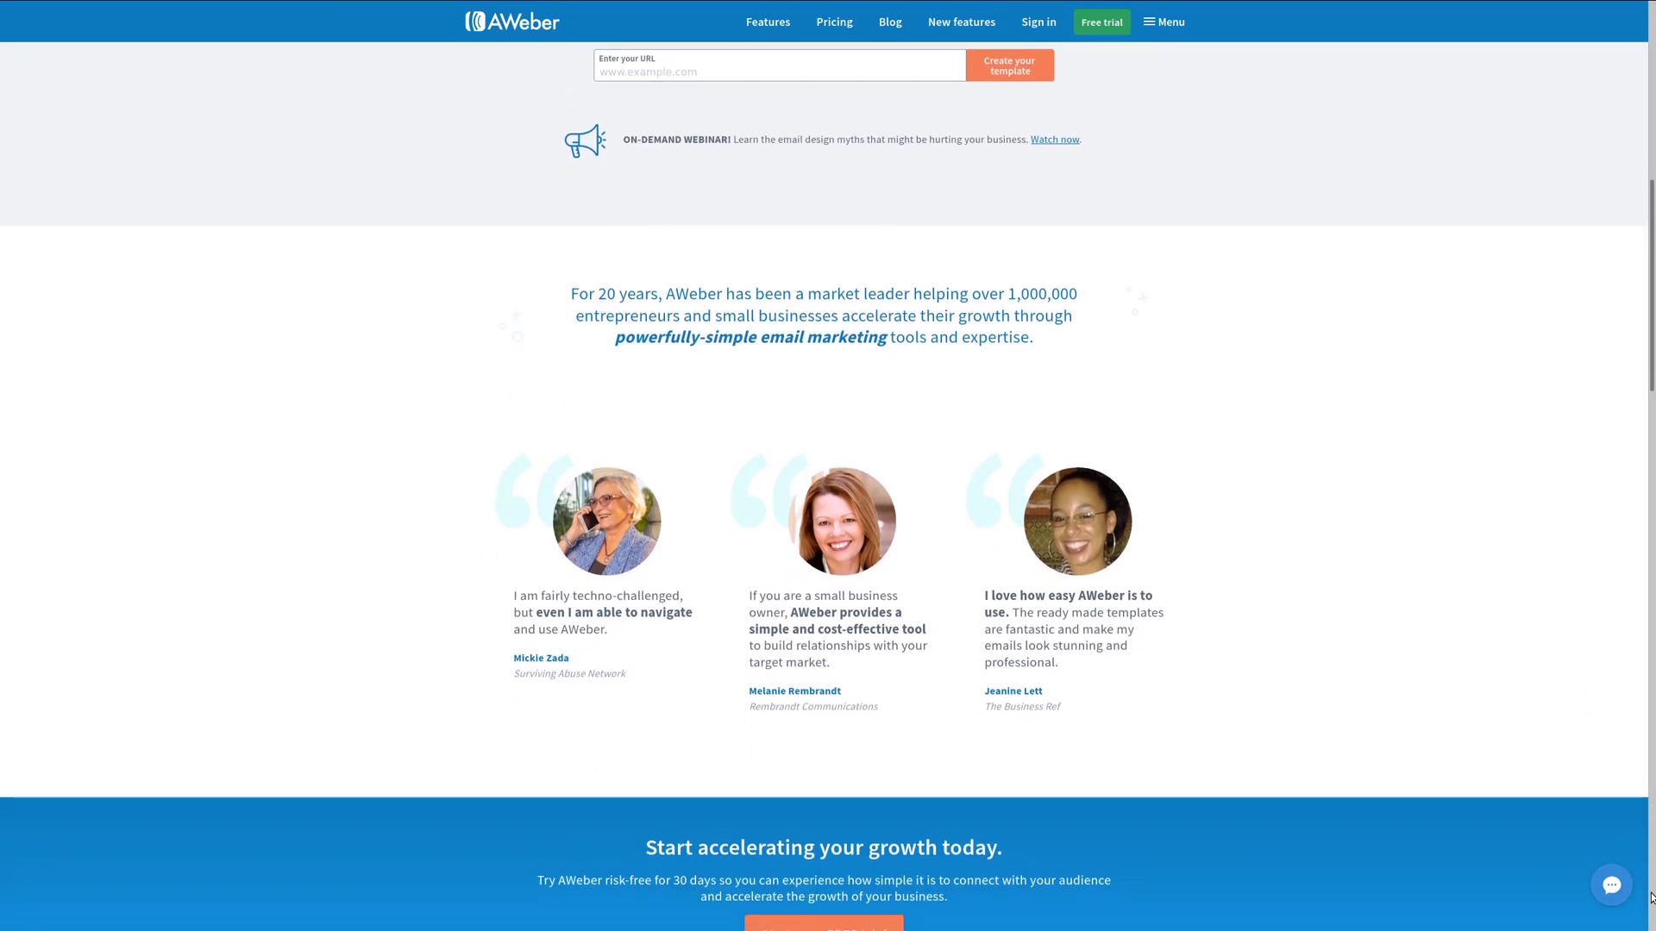
pyautogui.scroll(-3, 1651, 898)
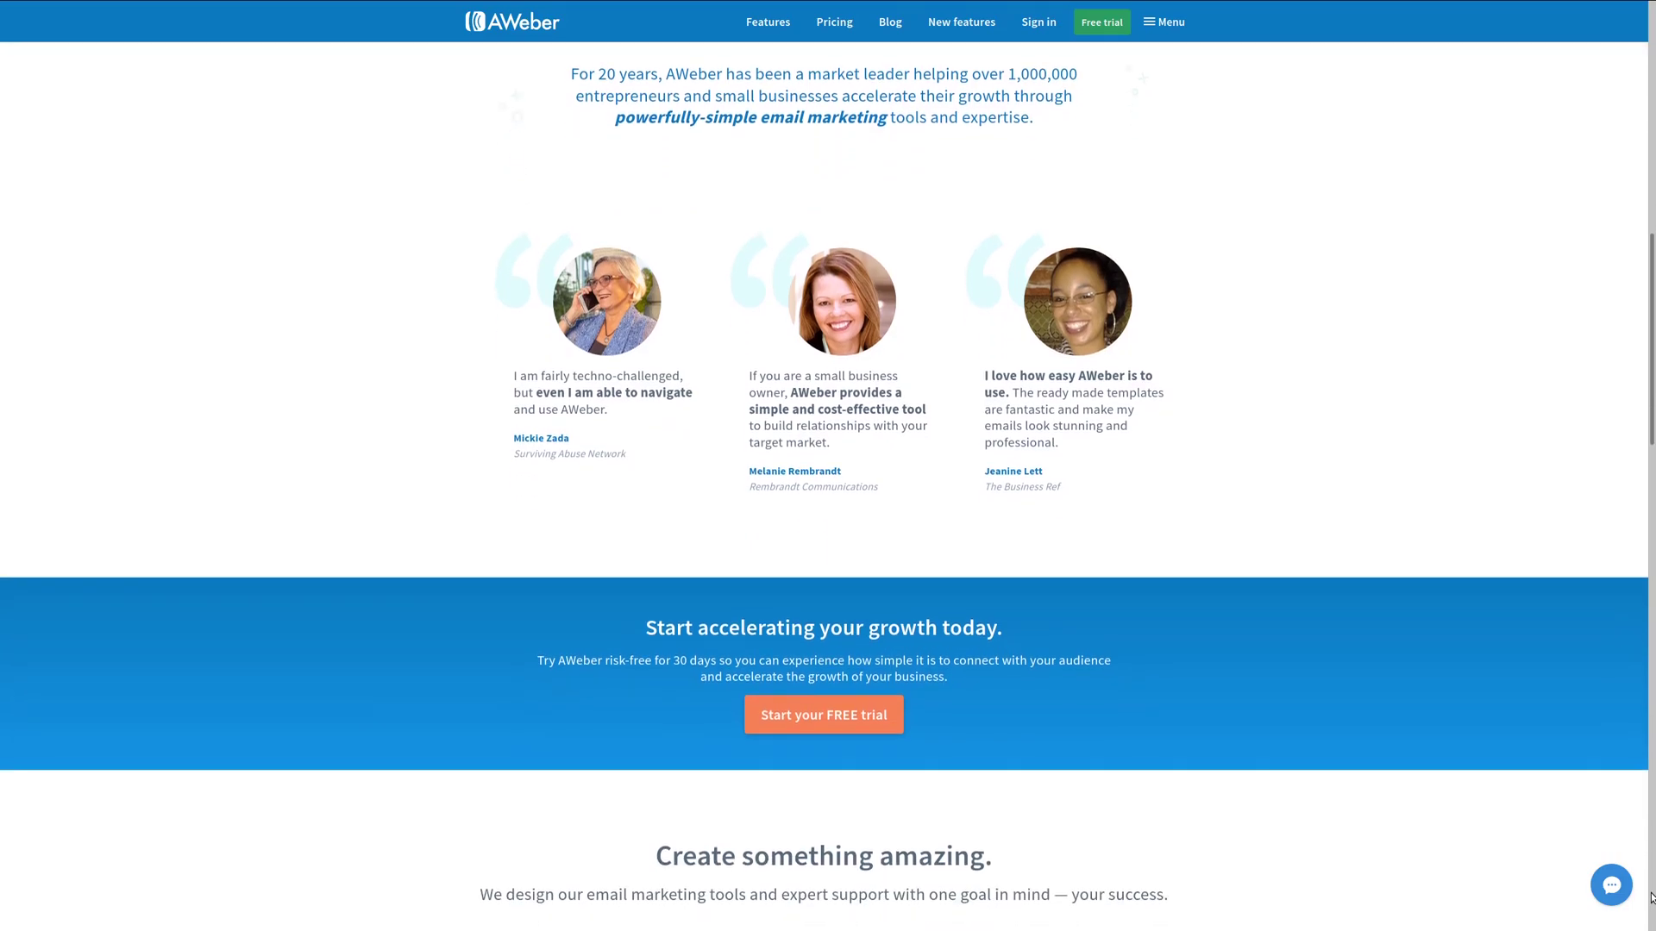
pyautogui.scroll(-1, 1651, 898)
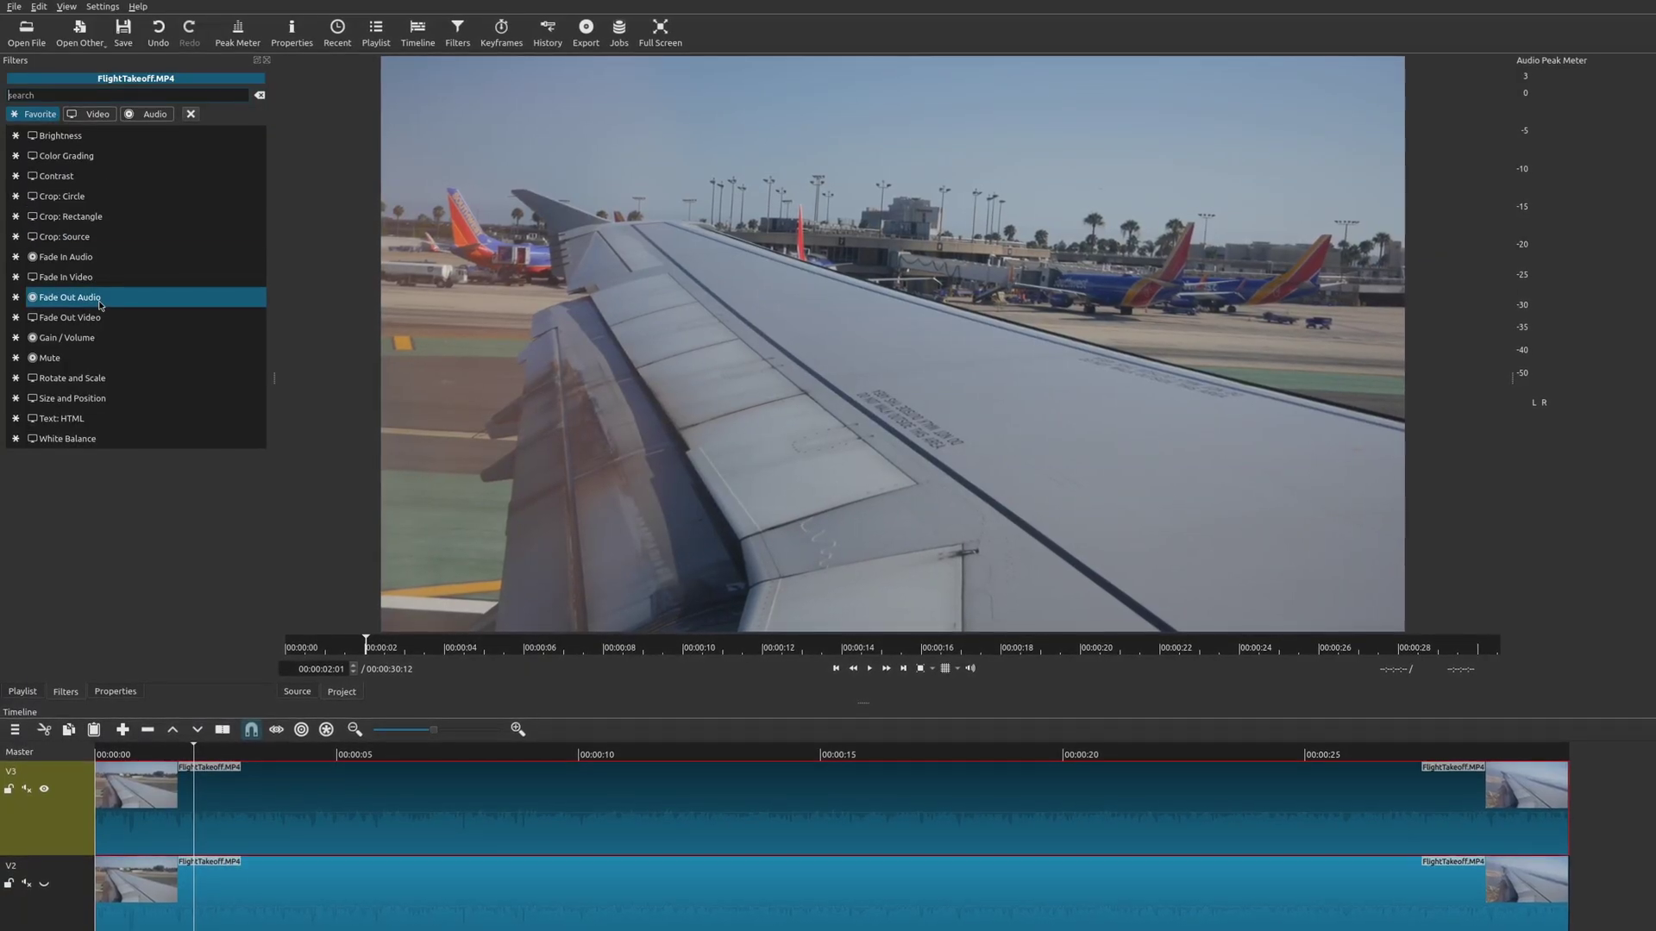
# Add a default 1920x1080 Crop: Rectangle filter and show its keyframes.
pyautogui.click(95, 217)
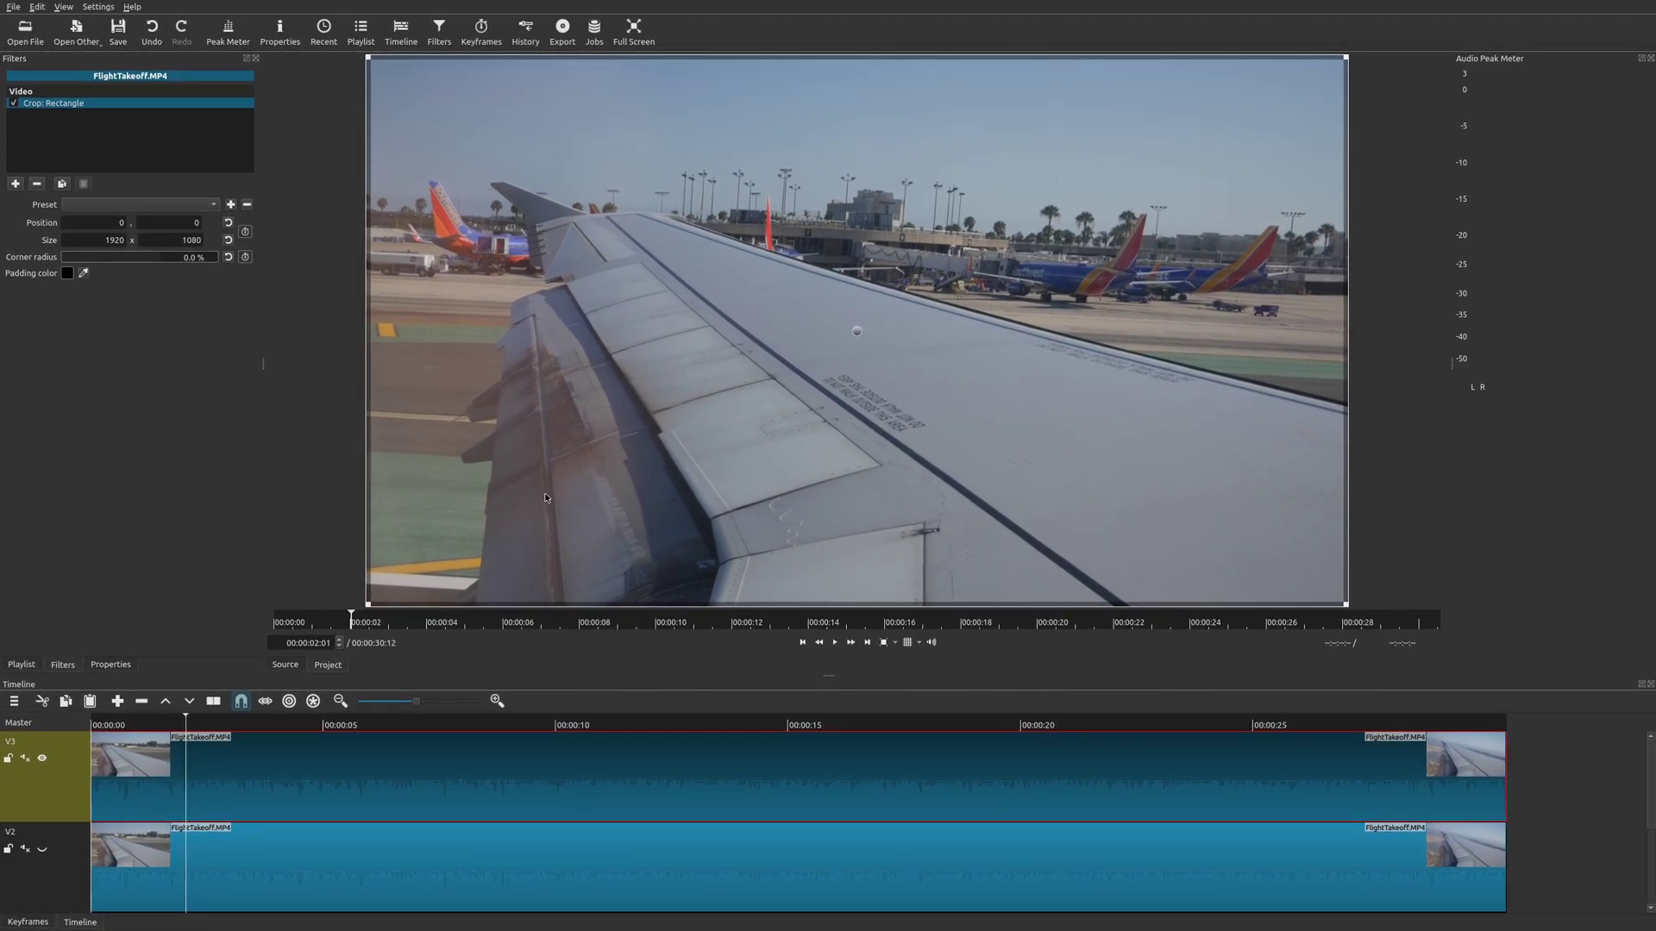
pyautogui.click(28, 922)
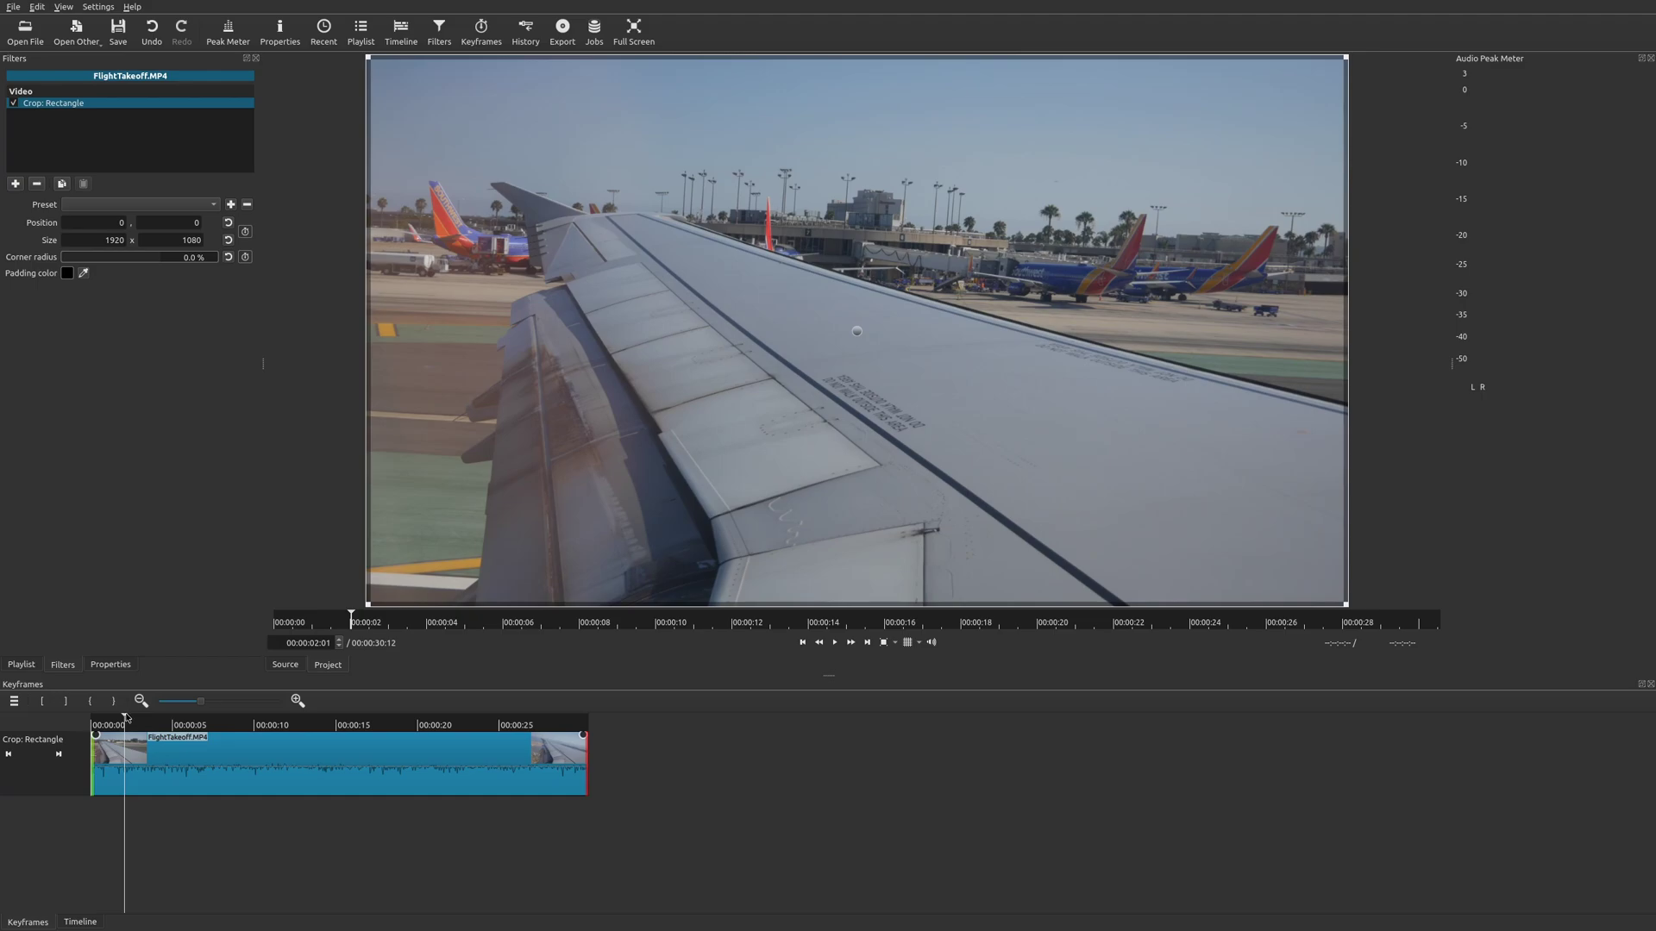
# At 00:00:02:12 crop to a 1931x678 letterbox, then ramp the crop in from the clip start.
pyautogui.moveTo(125, 715); pyautogui.dragTo(131, 717)
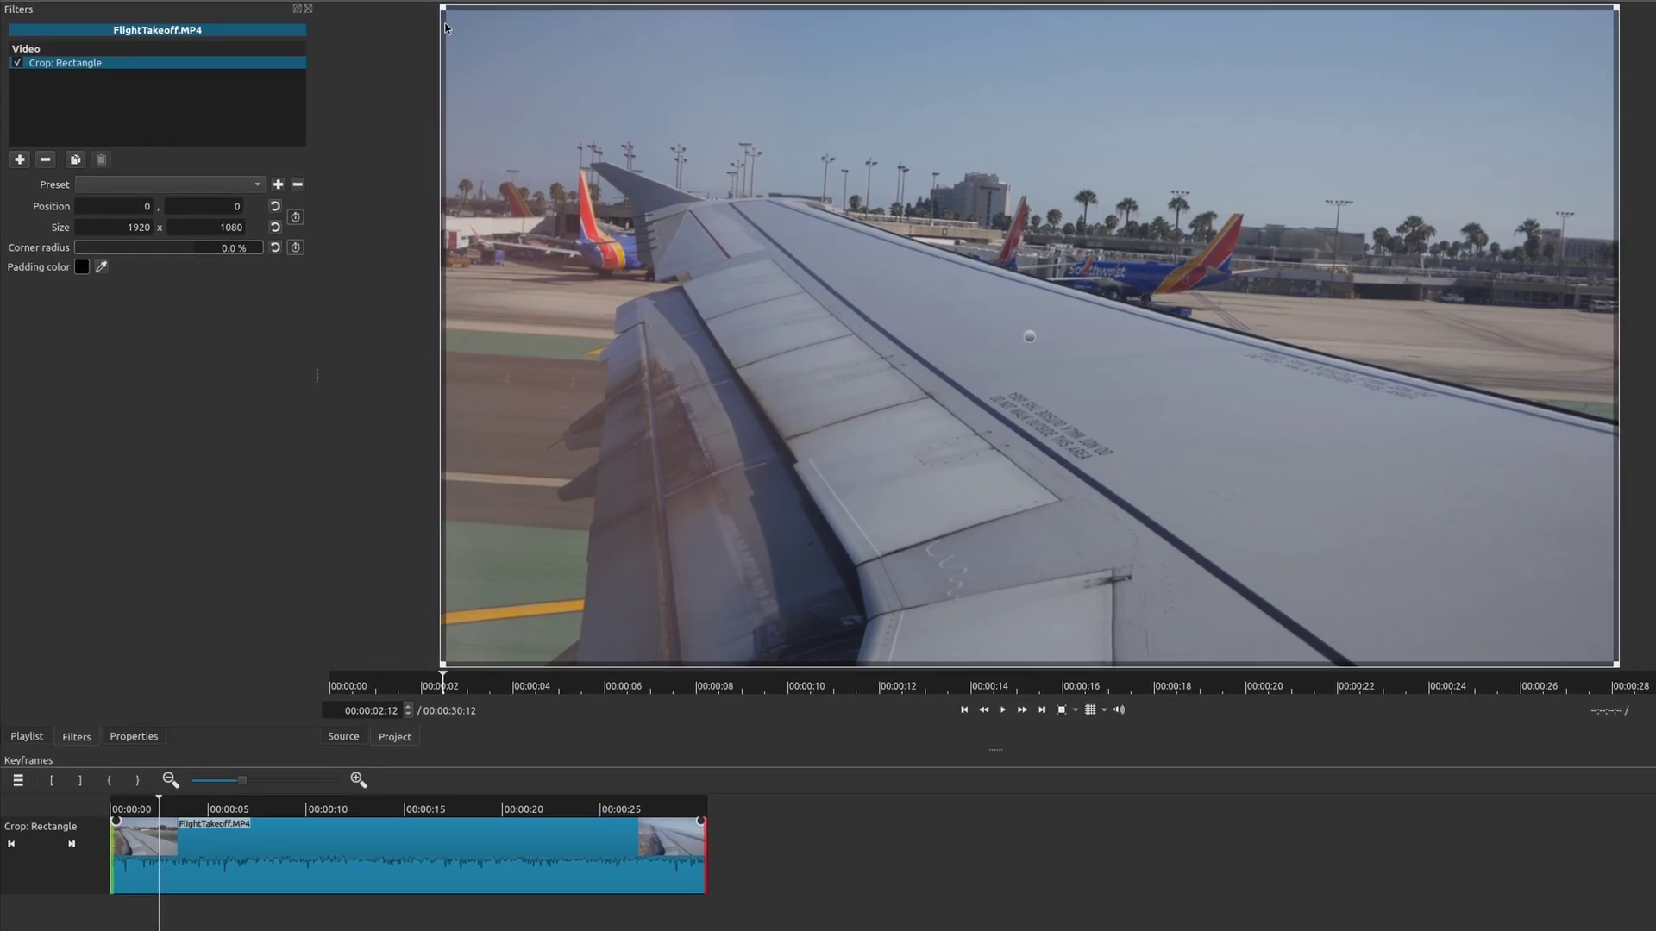
pyautogui.moveTo(444, 10); pyautogui.dragTo(446, 152)
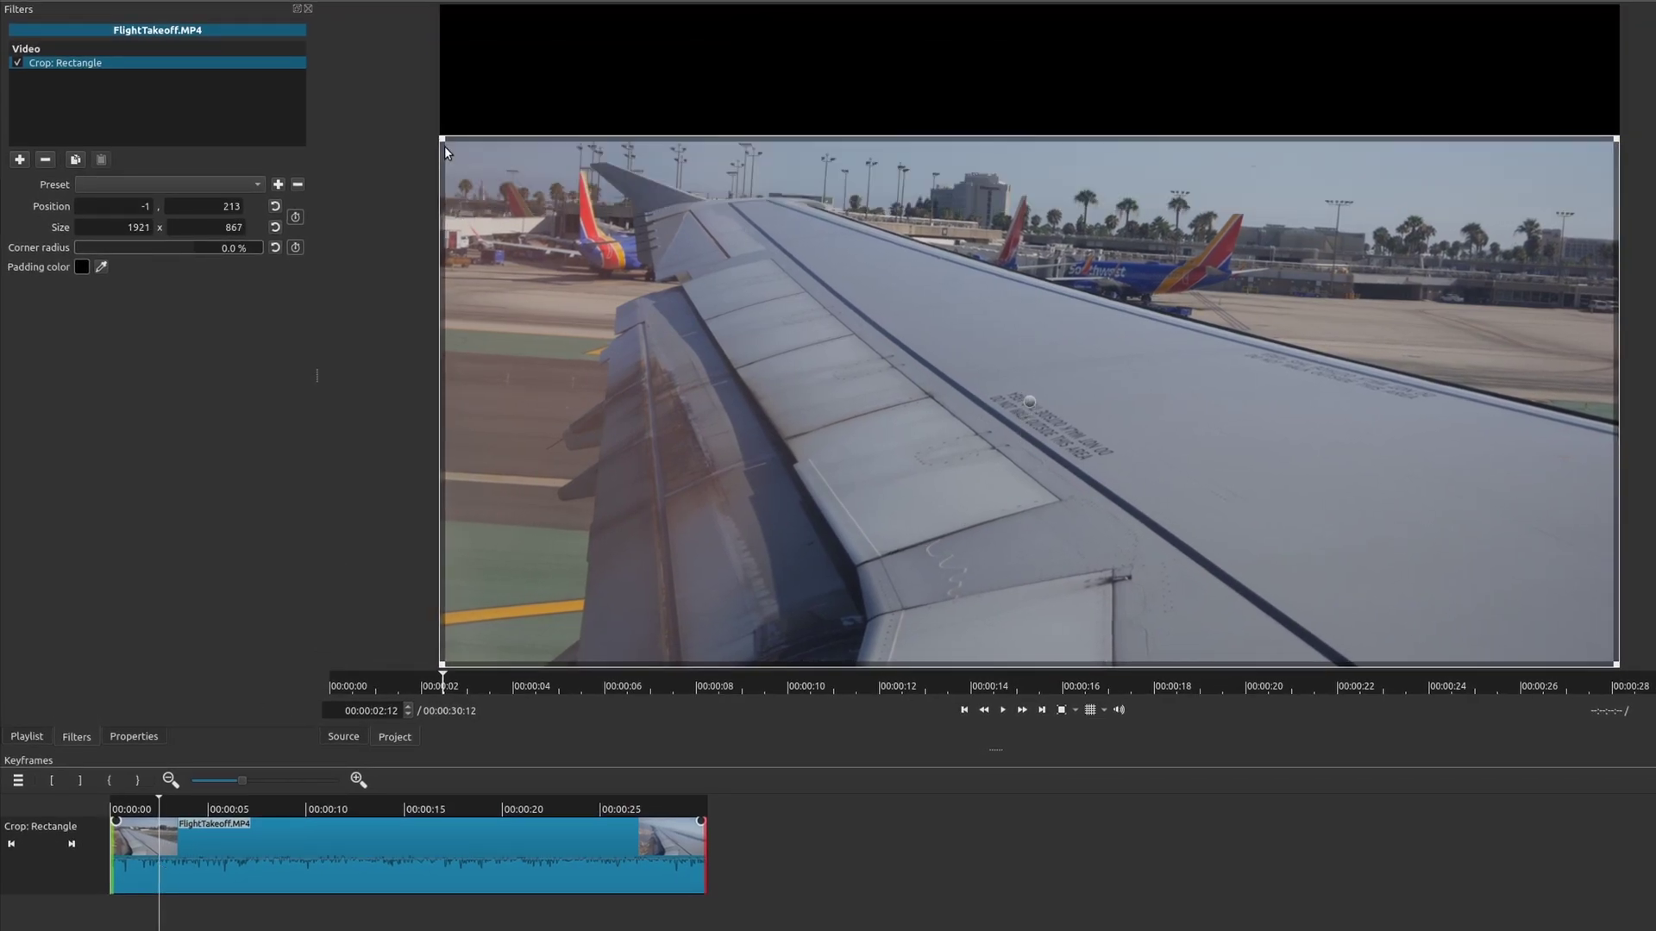
pyautogui.moveTo(1617, 666); pyautogui.dragTo(1627, 546)
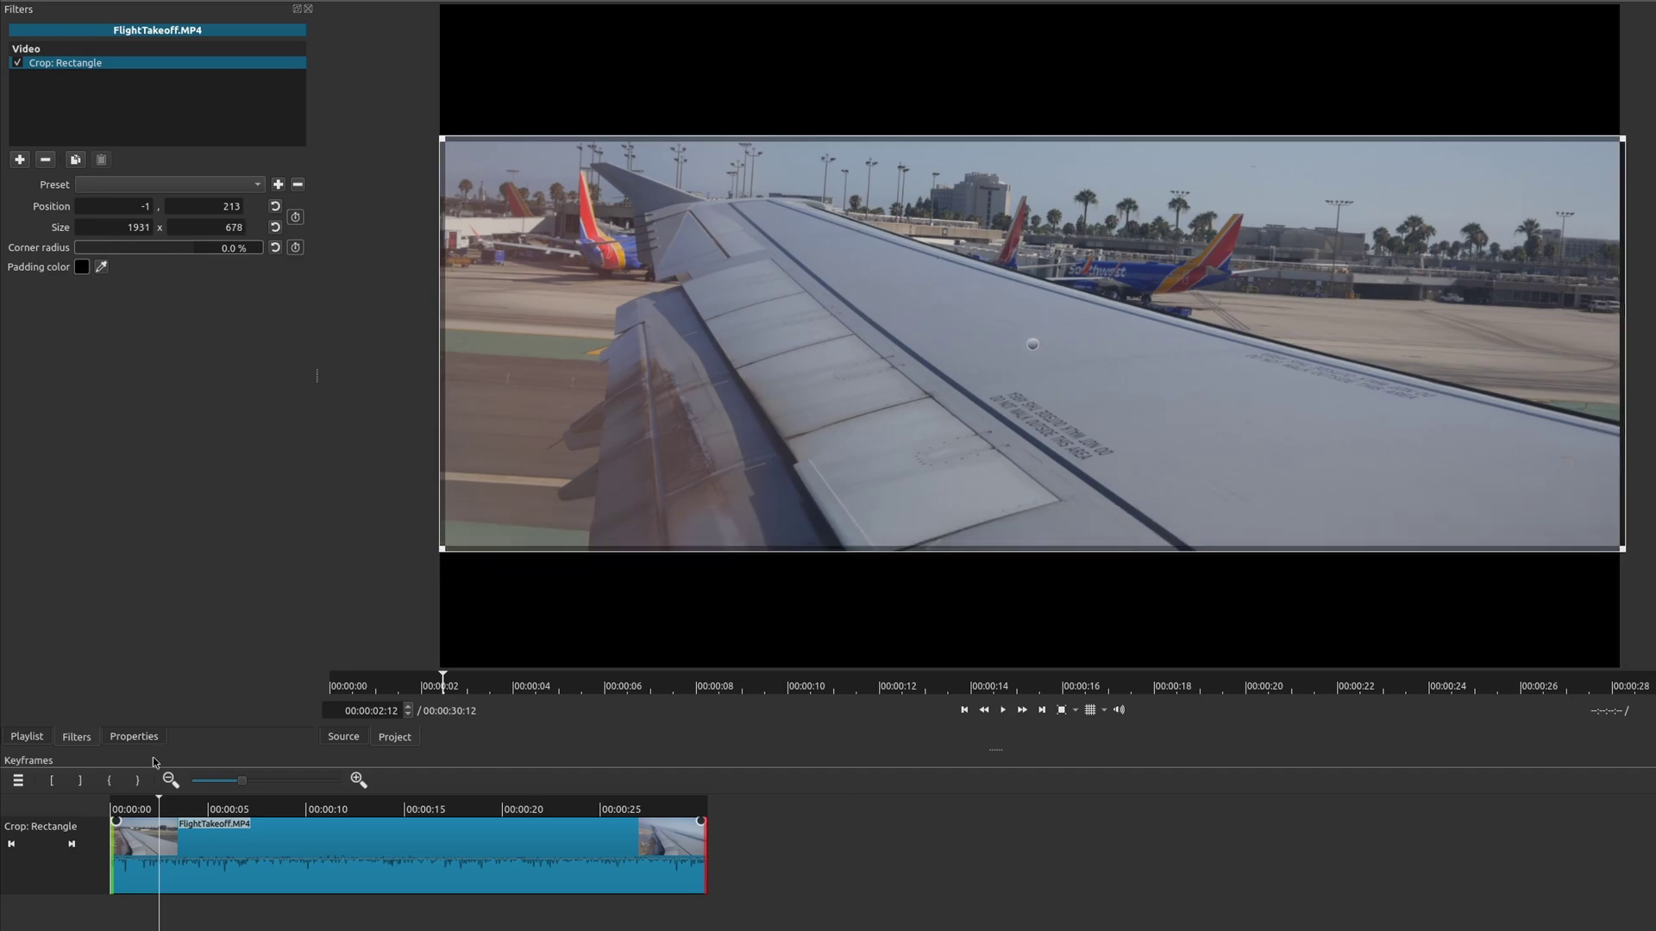
pyautogui.click(111, 802)
pyautogui.moveTo(116, 821); pyautogui.dragTo(158, 829)
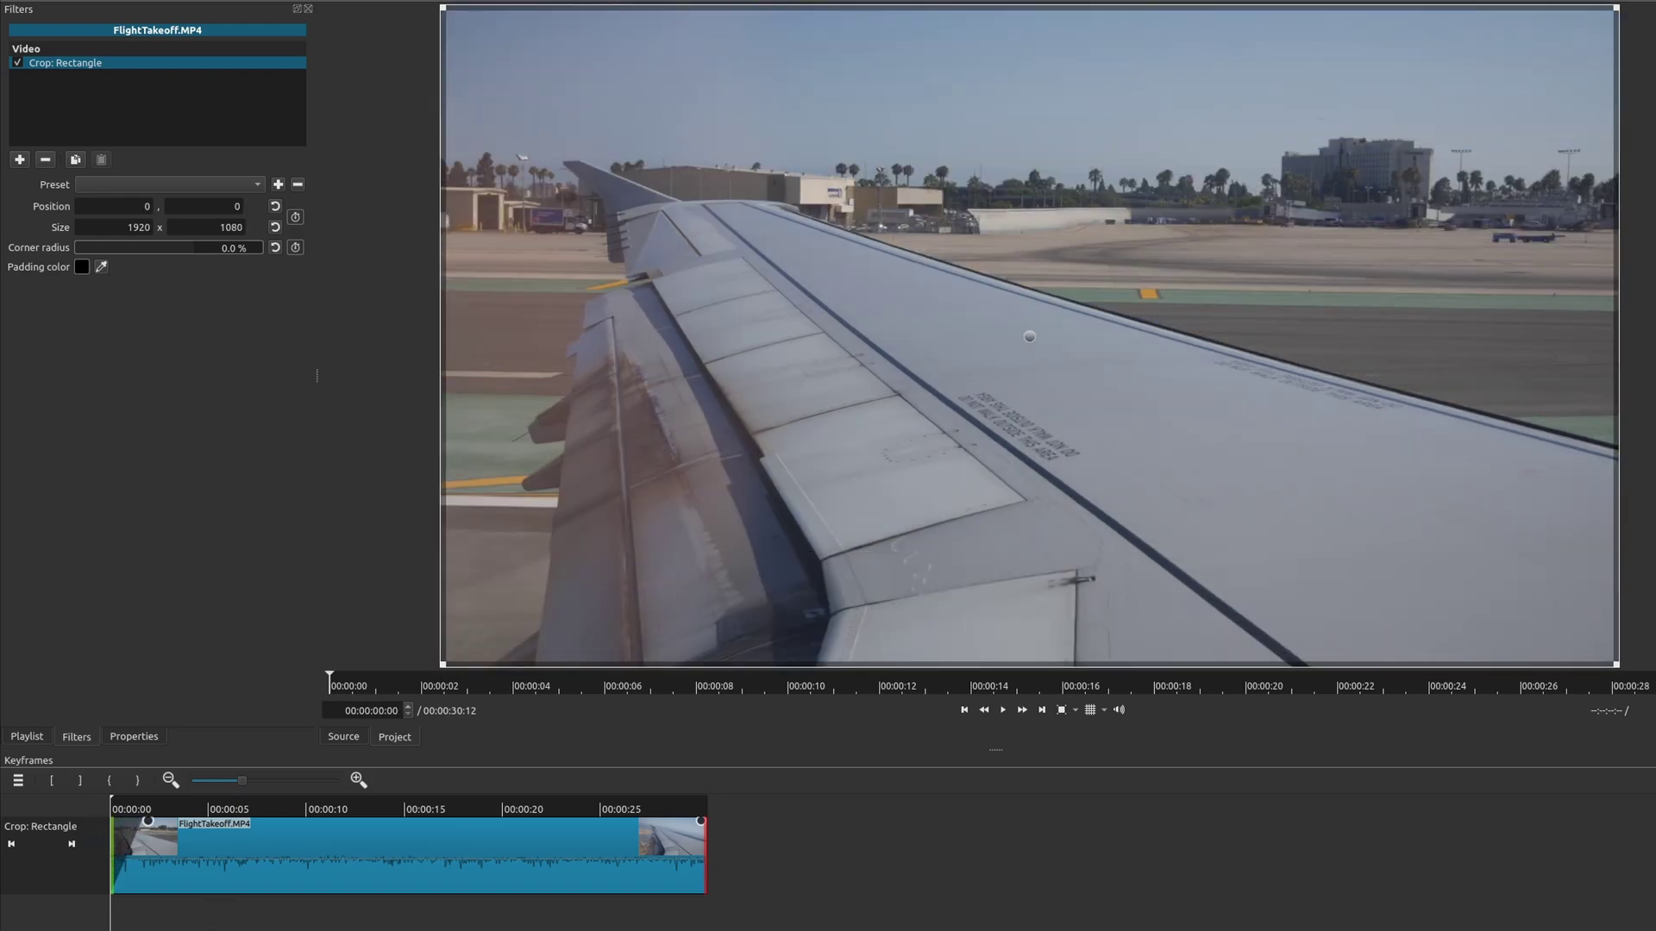
# Preview the letterboxed clip on the timeline, then show the V3 Crop: Rectangle keyframes.
pyautogui.hotkey('ctrl', 't')
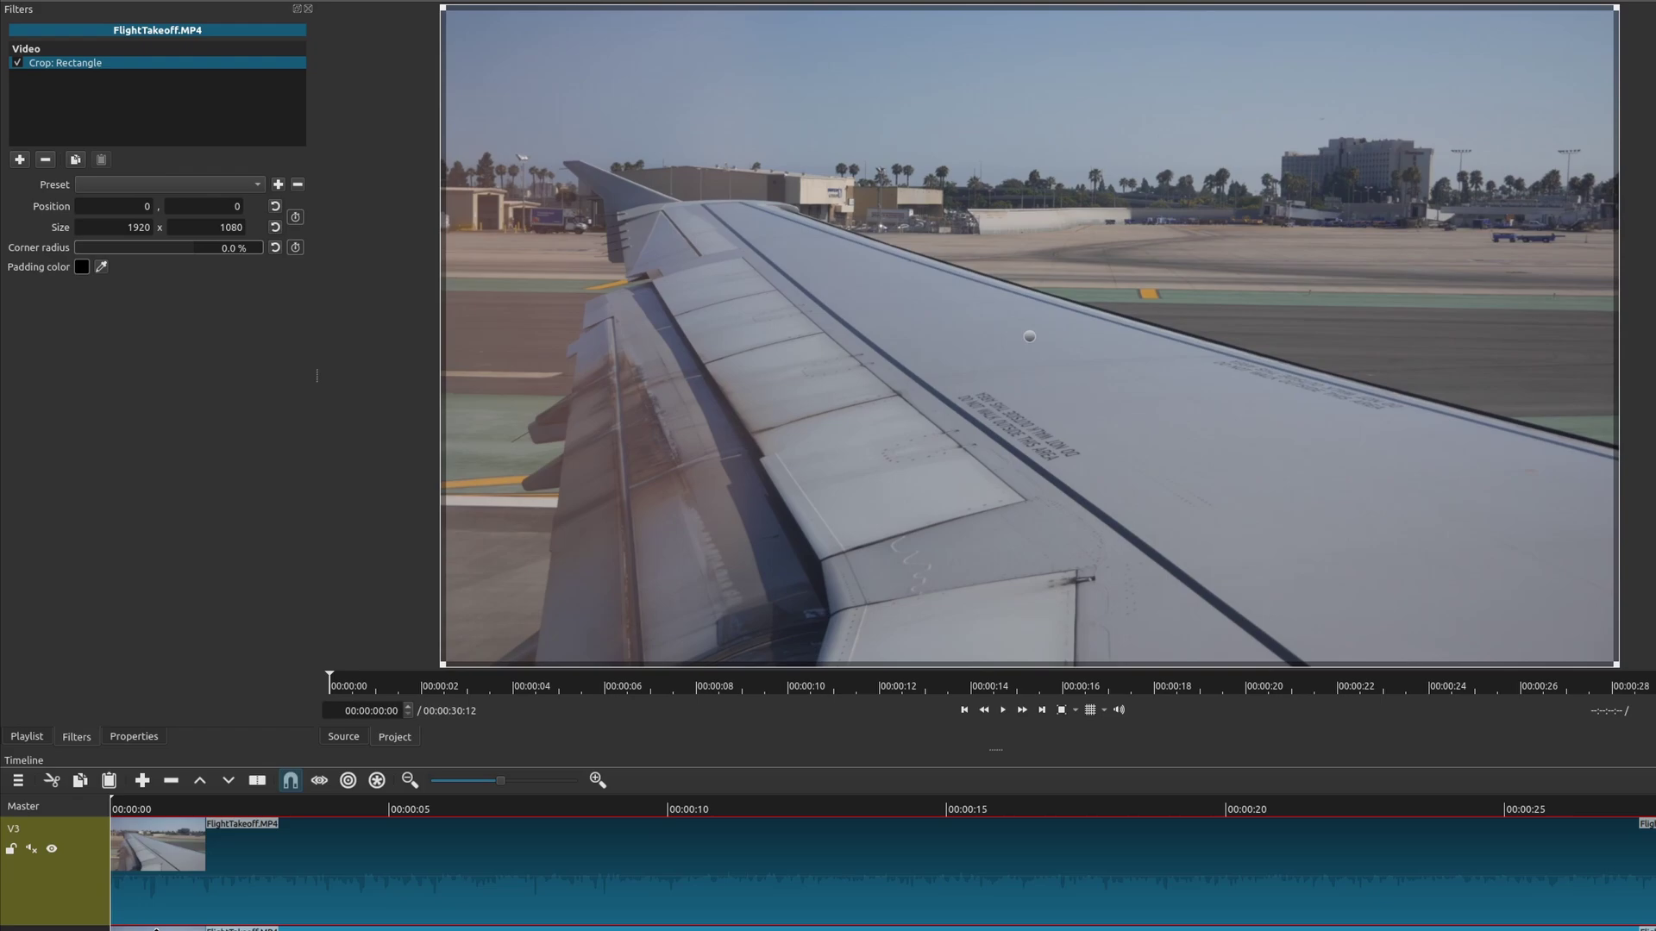
pyautogui.click(862, 862)
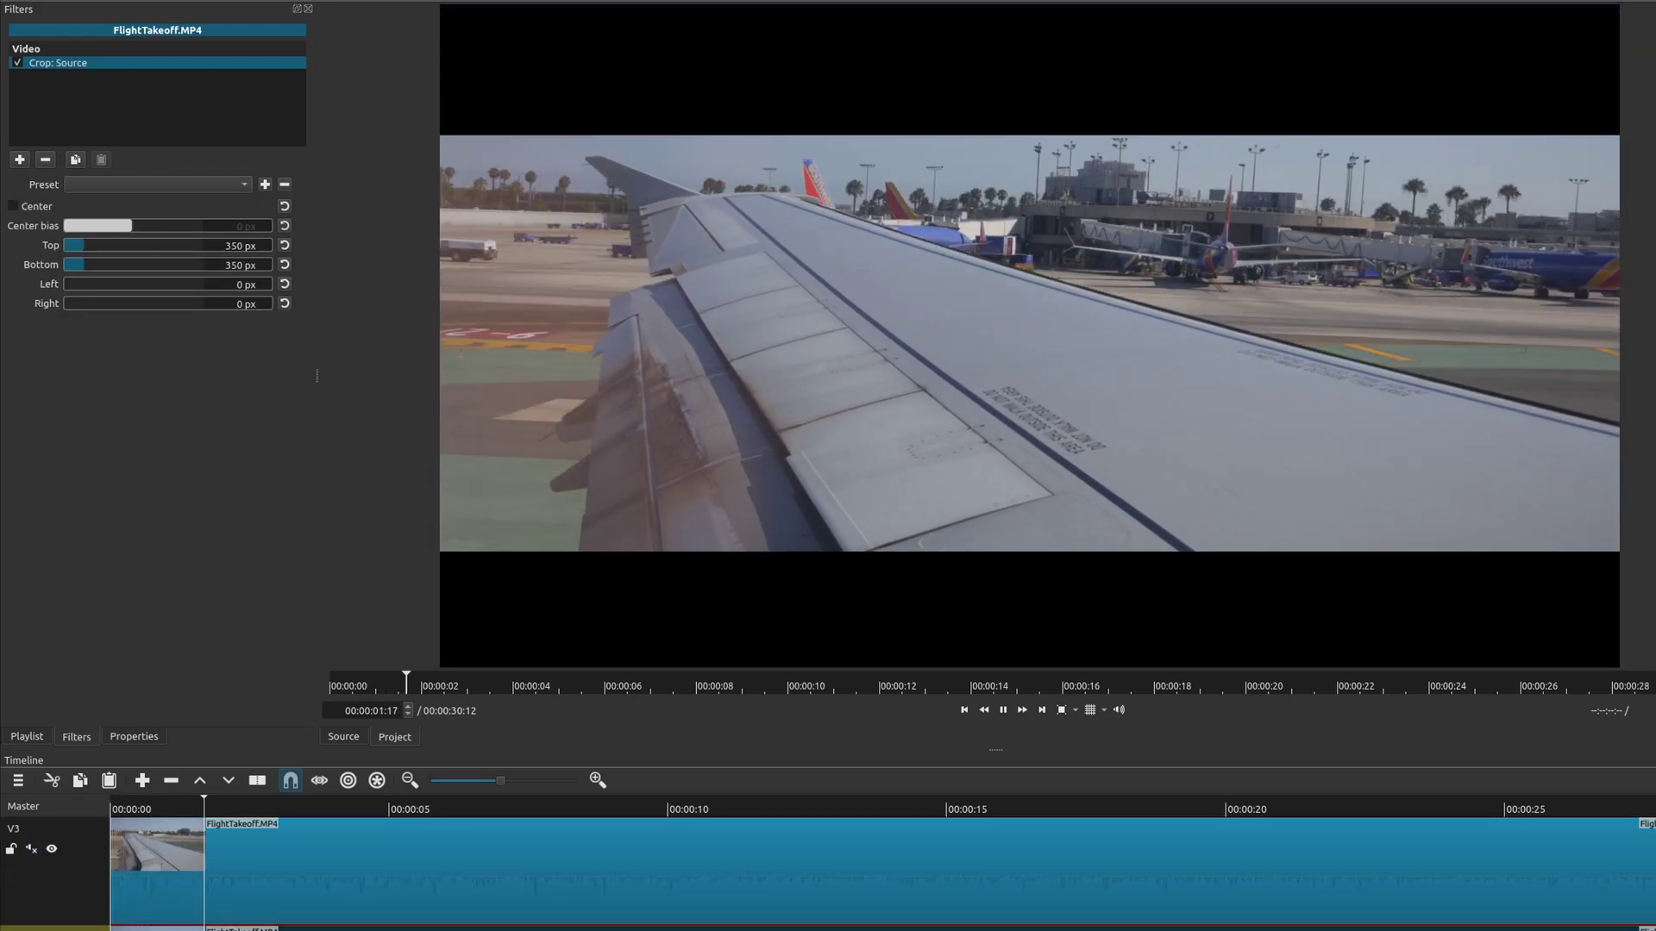
pyautogui.press('space')
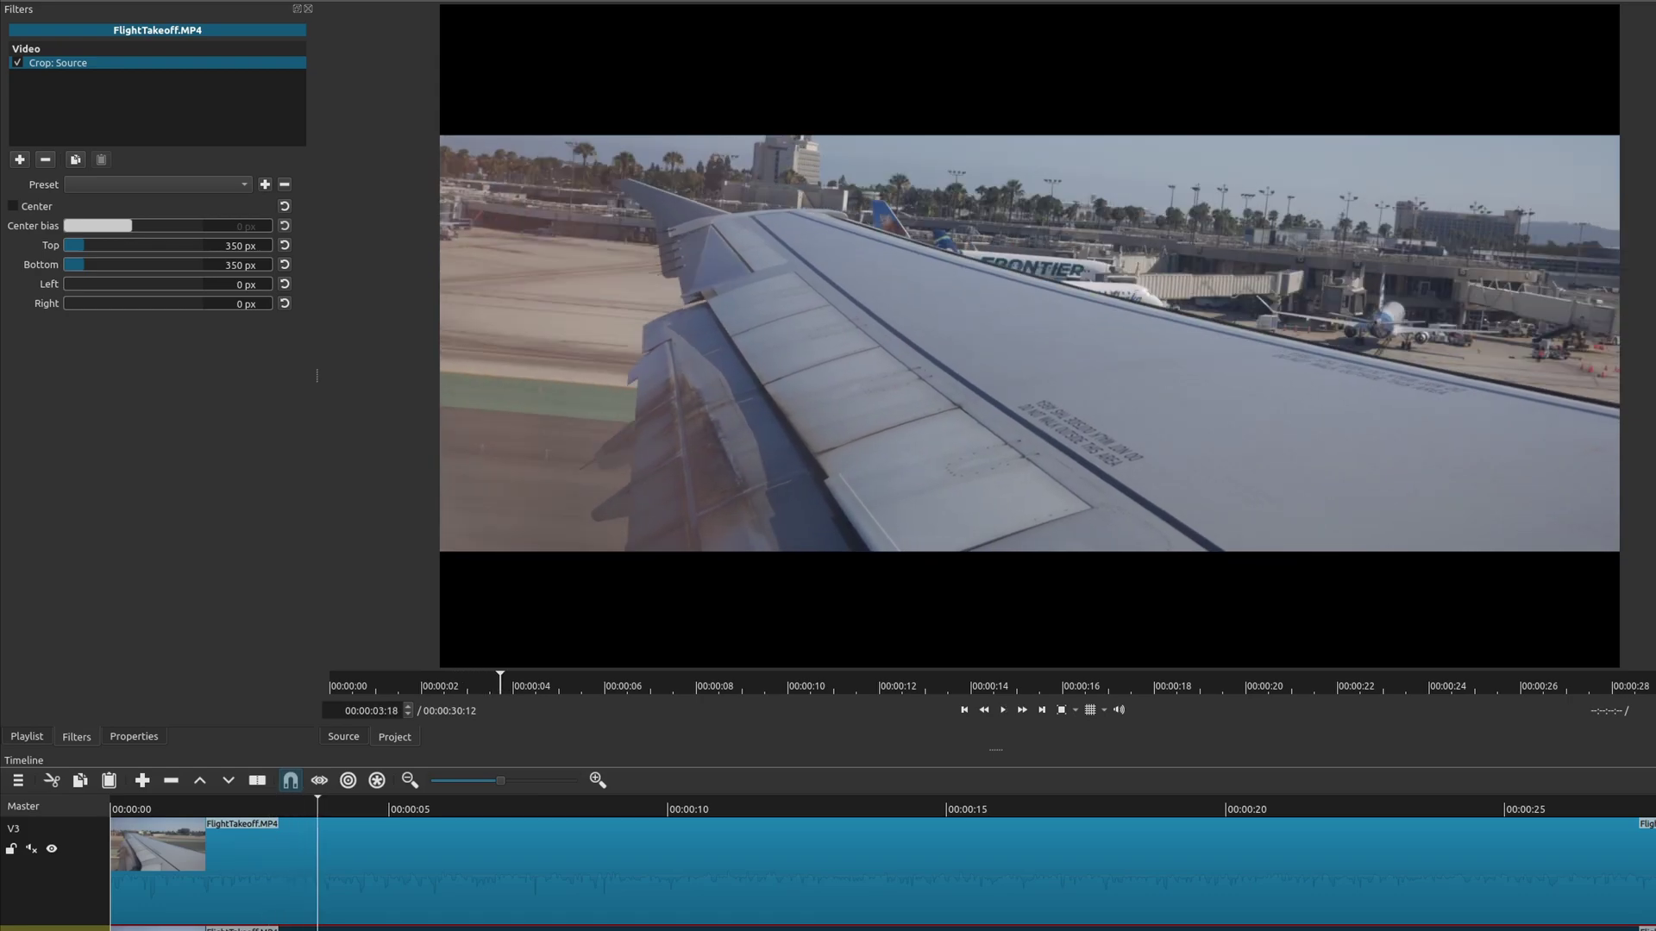
pyautogui.press('Left')
pyautogui.press('Left')
pyautogui.press('Left')
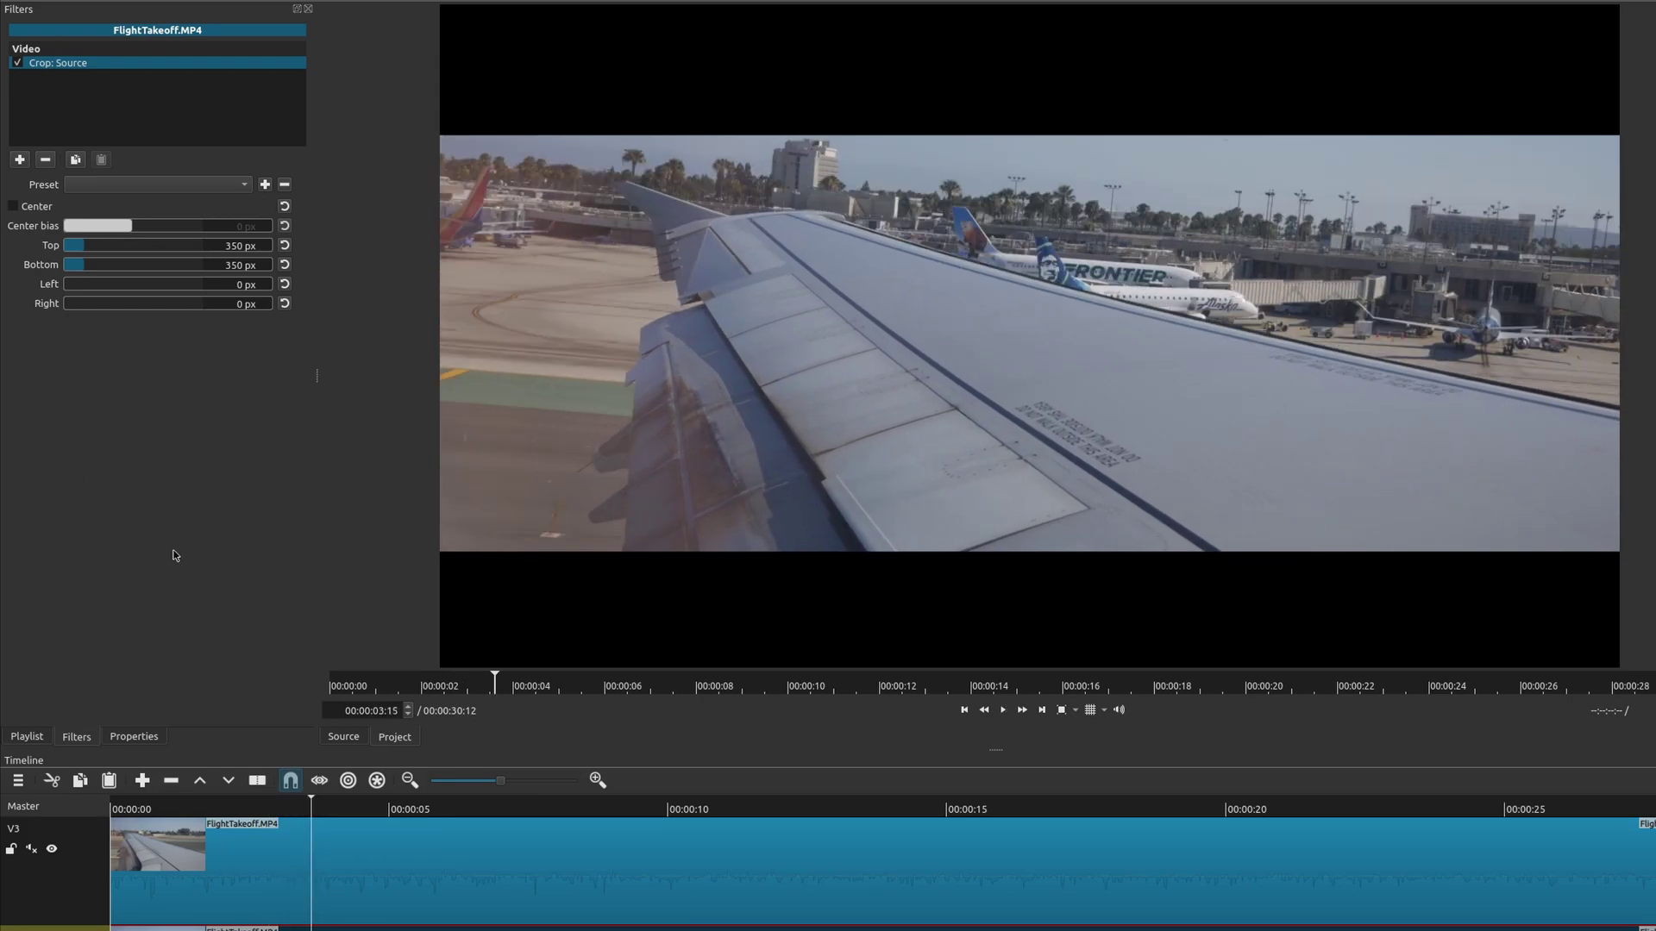
pyautogui.click(188, 897)
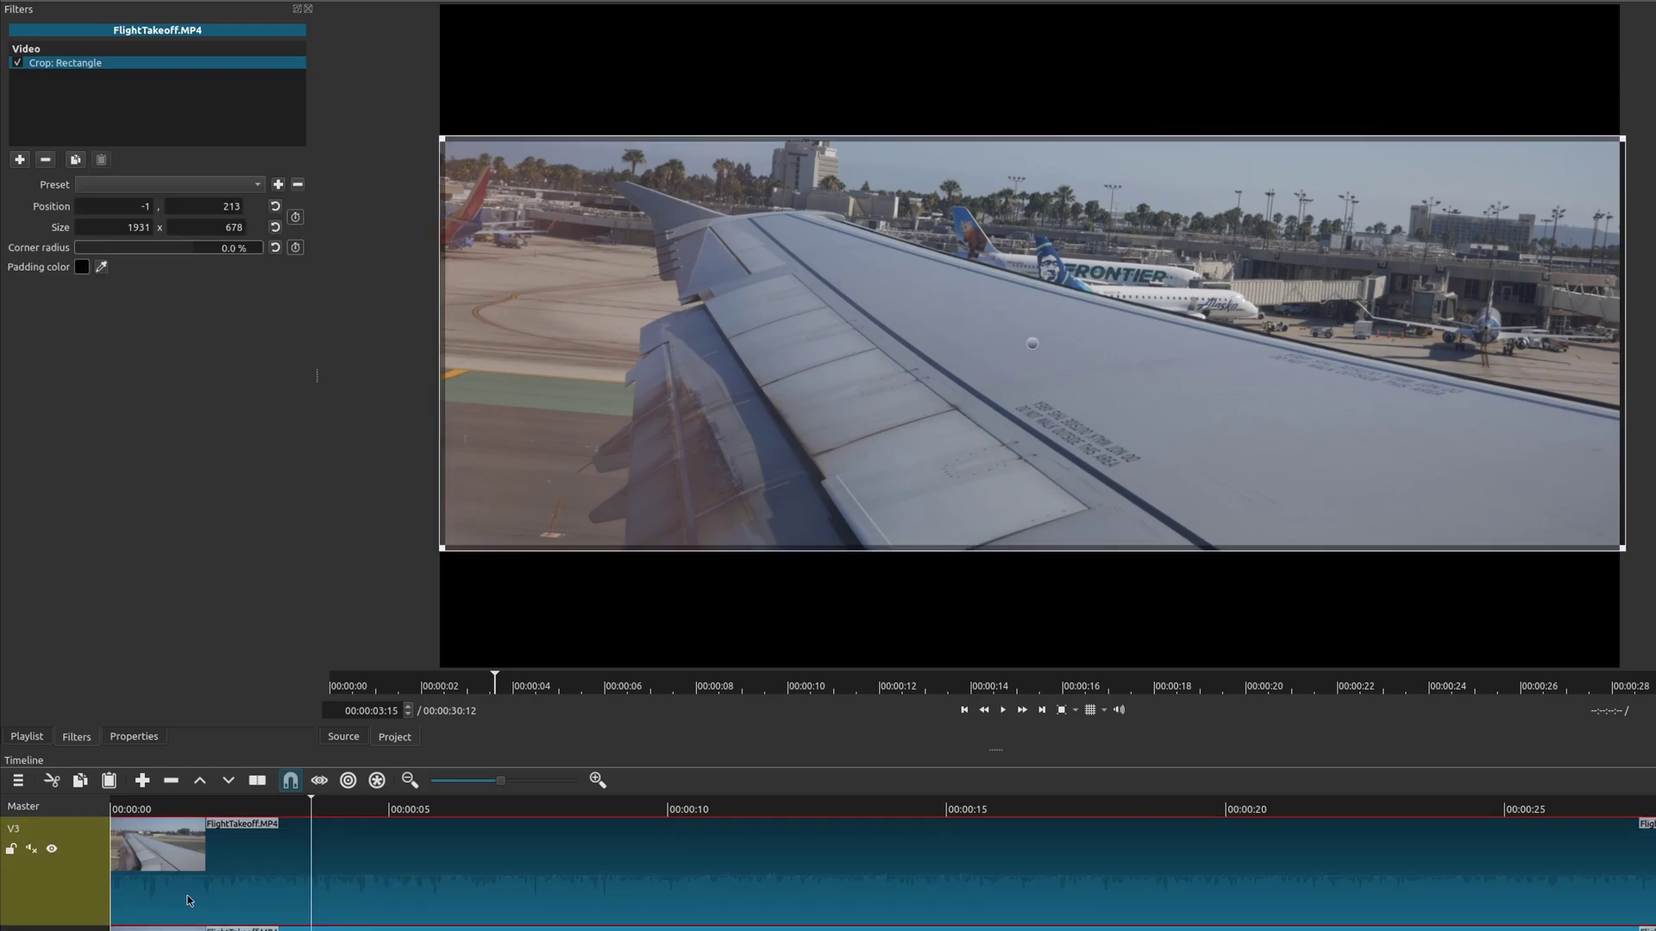
pyautogui.hotkey('alt', 'k')
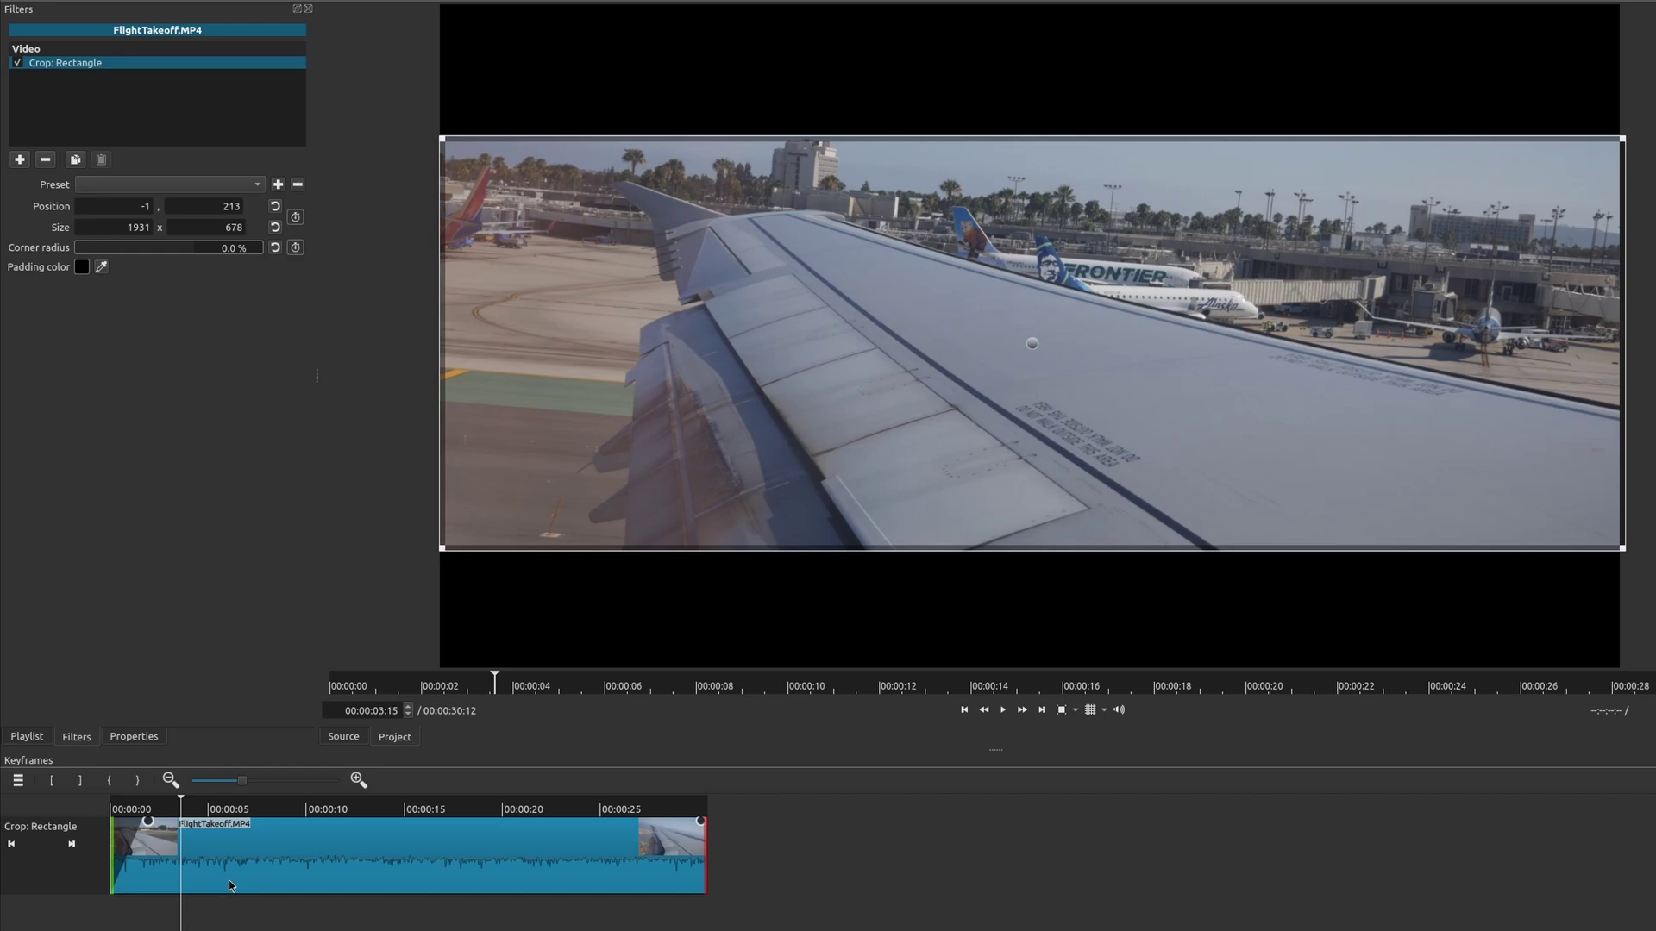
# Remove the crop ramp-in, reset position and size to full frame, and enable Position/Size keyframes.
pyautogui.moveTo(149, 820); pyautogui.dragTo(116, 821)
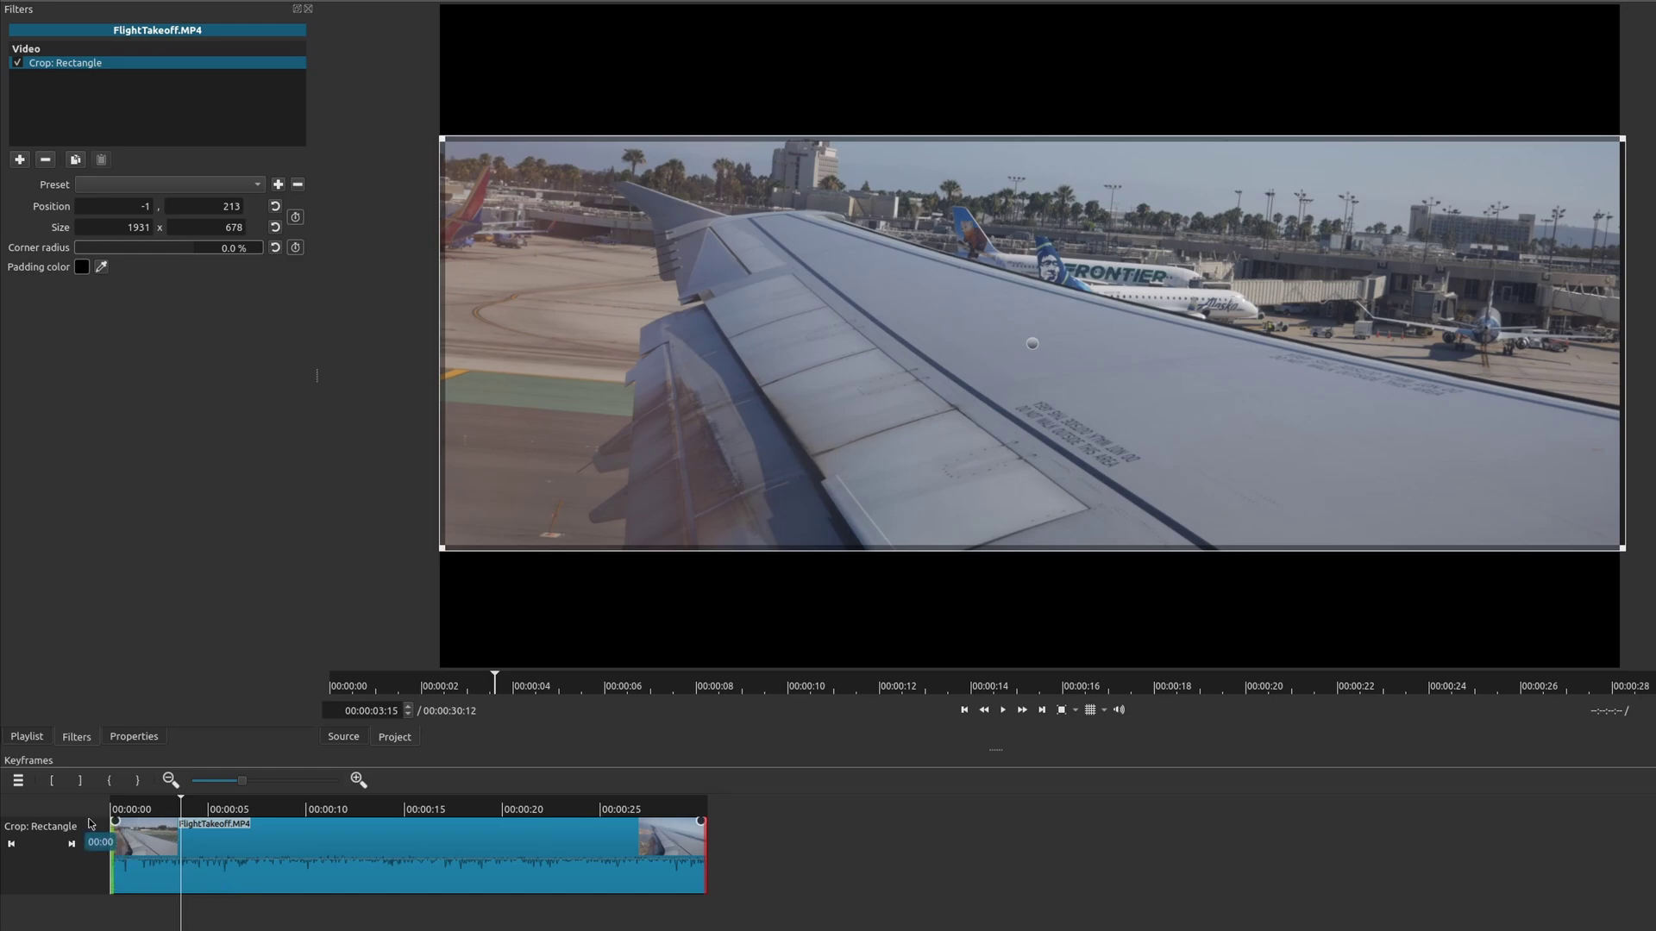
pyautogui.click(275, 227)
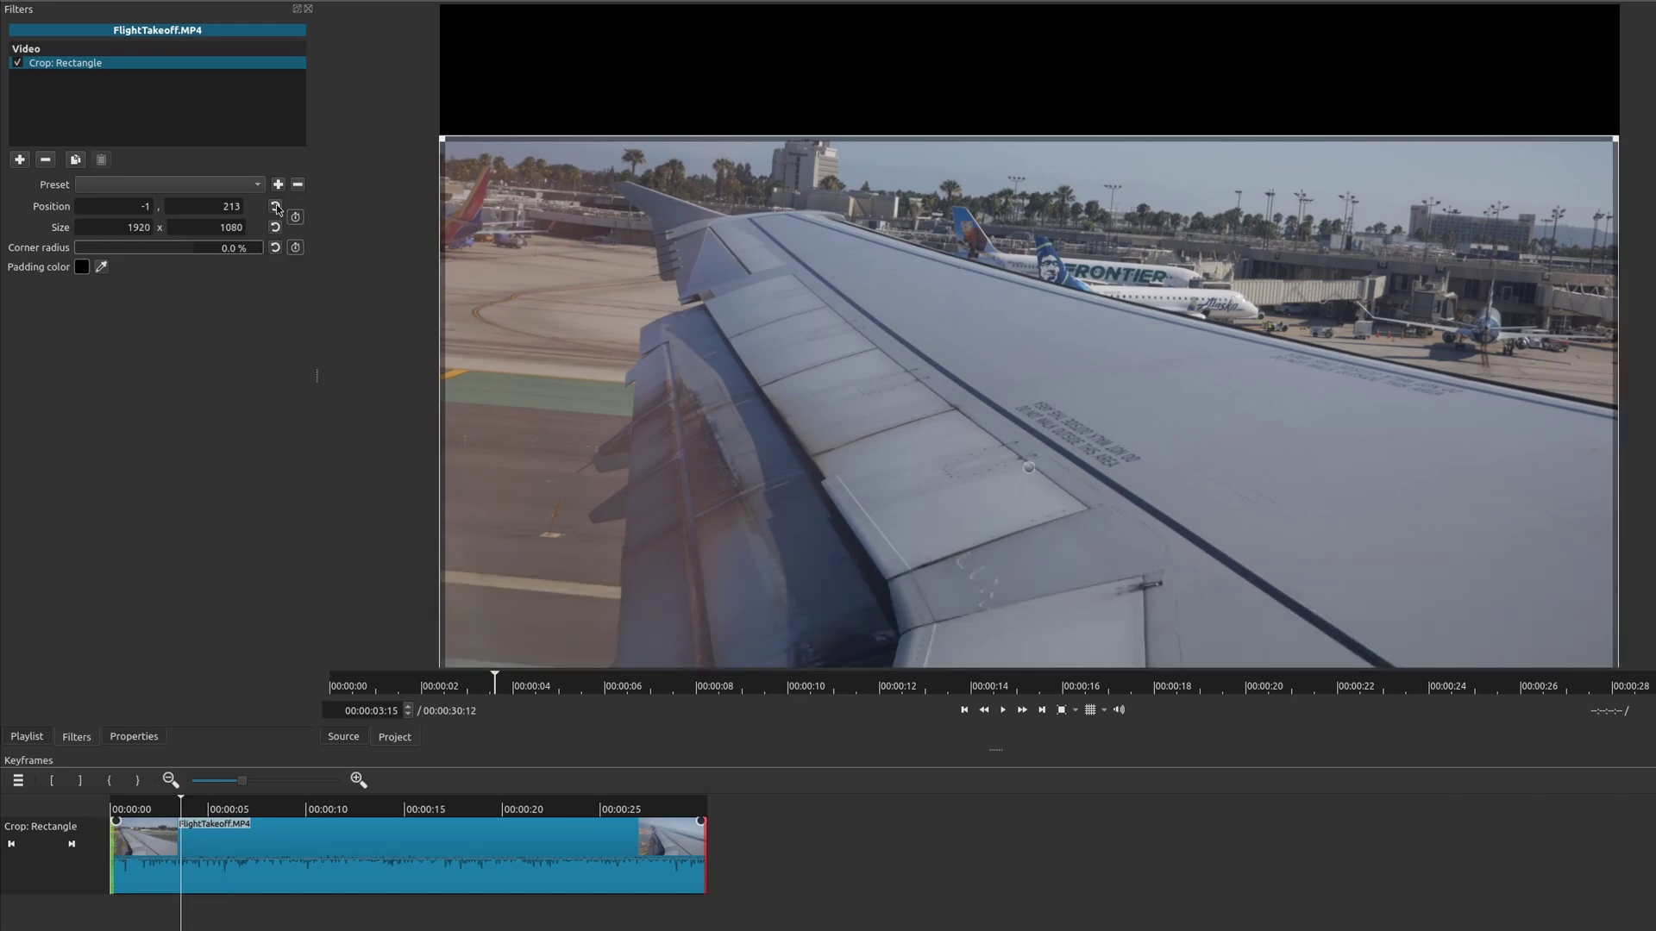
pyautogui.click(275, 206)
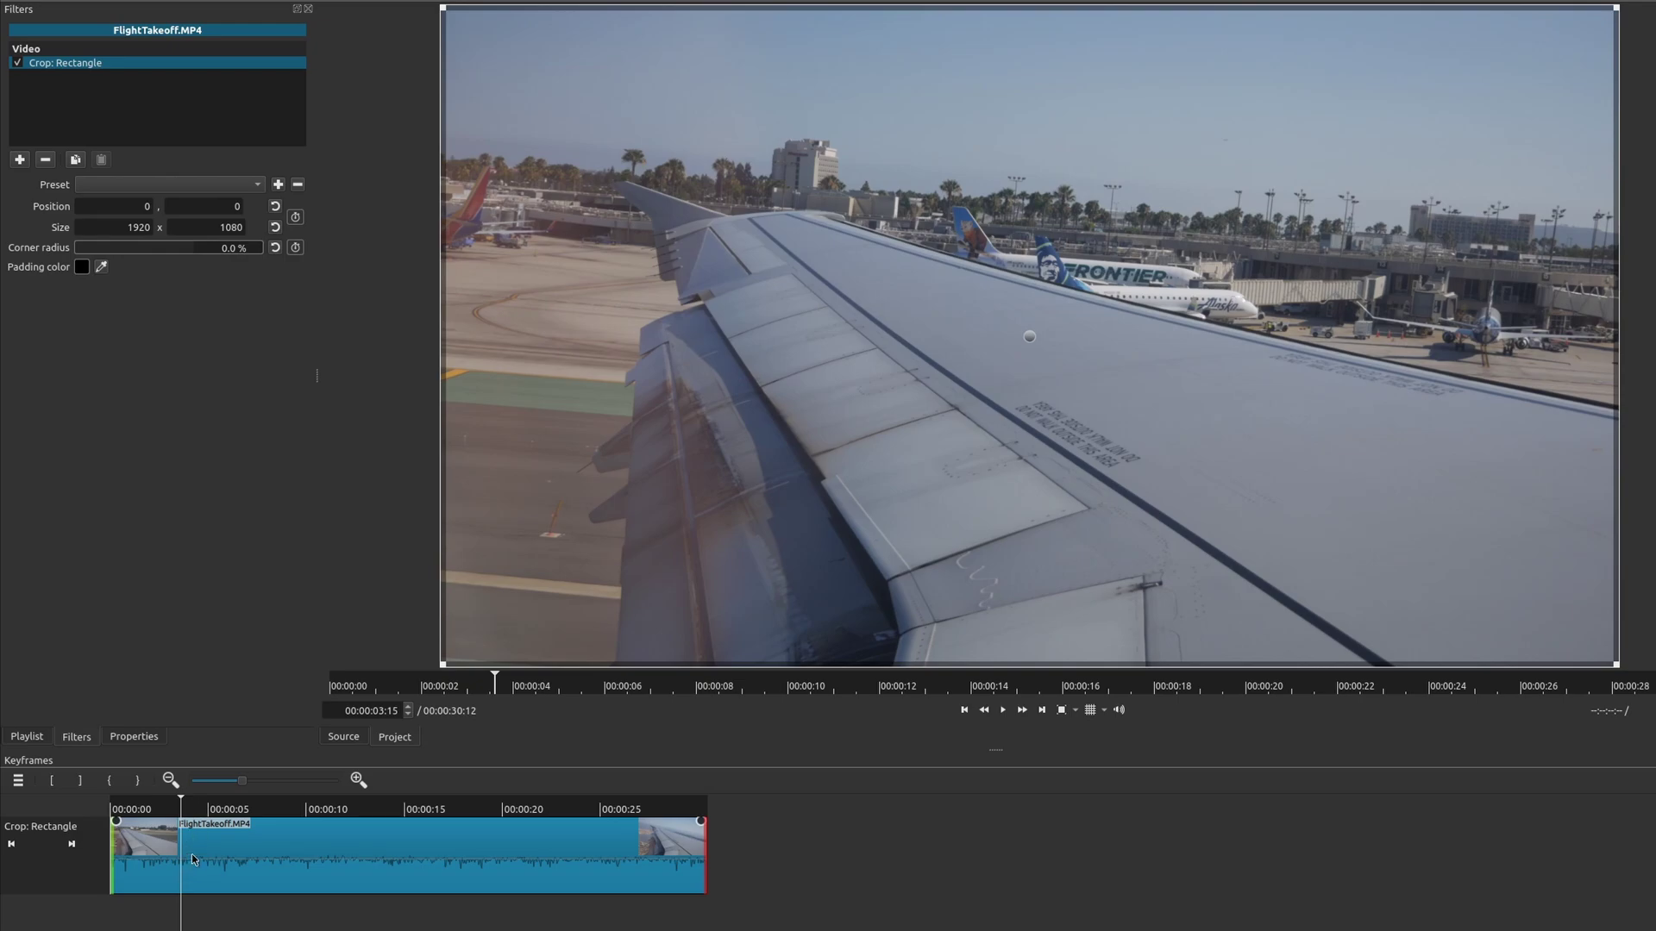
pyautogui.click(296, 217)
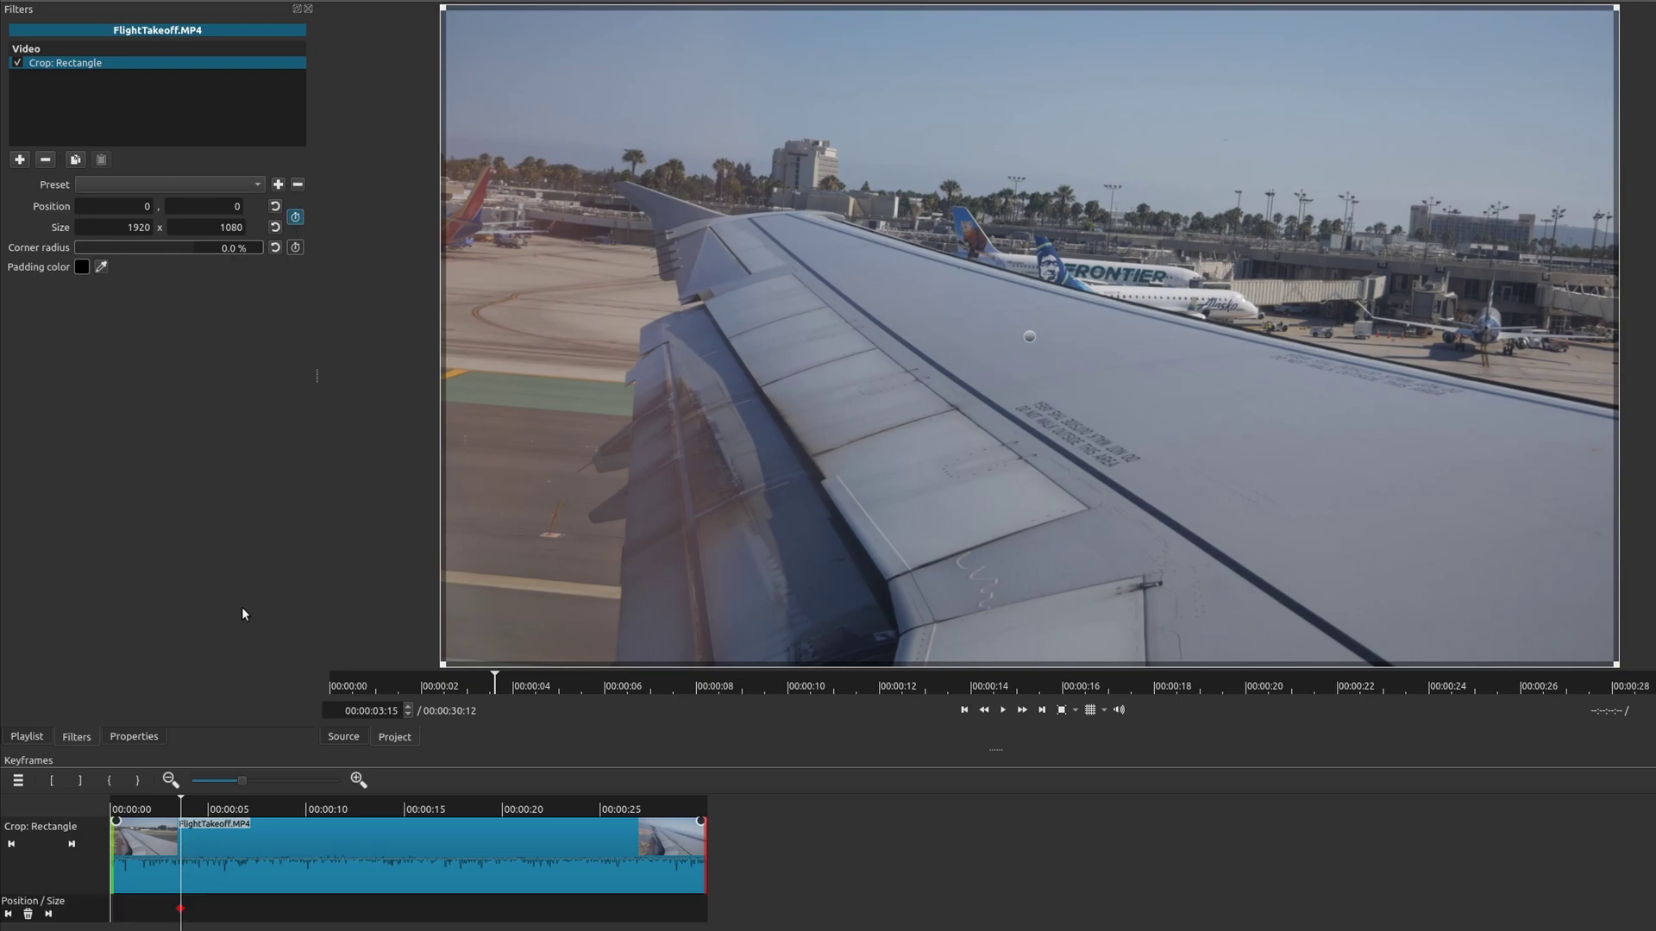
# Drag a 1953x653 letterbox, reset full 1920x1080 frame at the clip start, and play it back.
pyautogui.moveTo(442, 9); pyautogui.dragTo(436, 154)
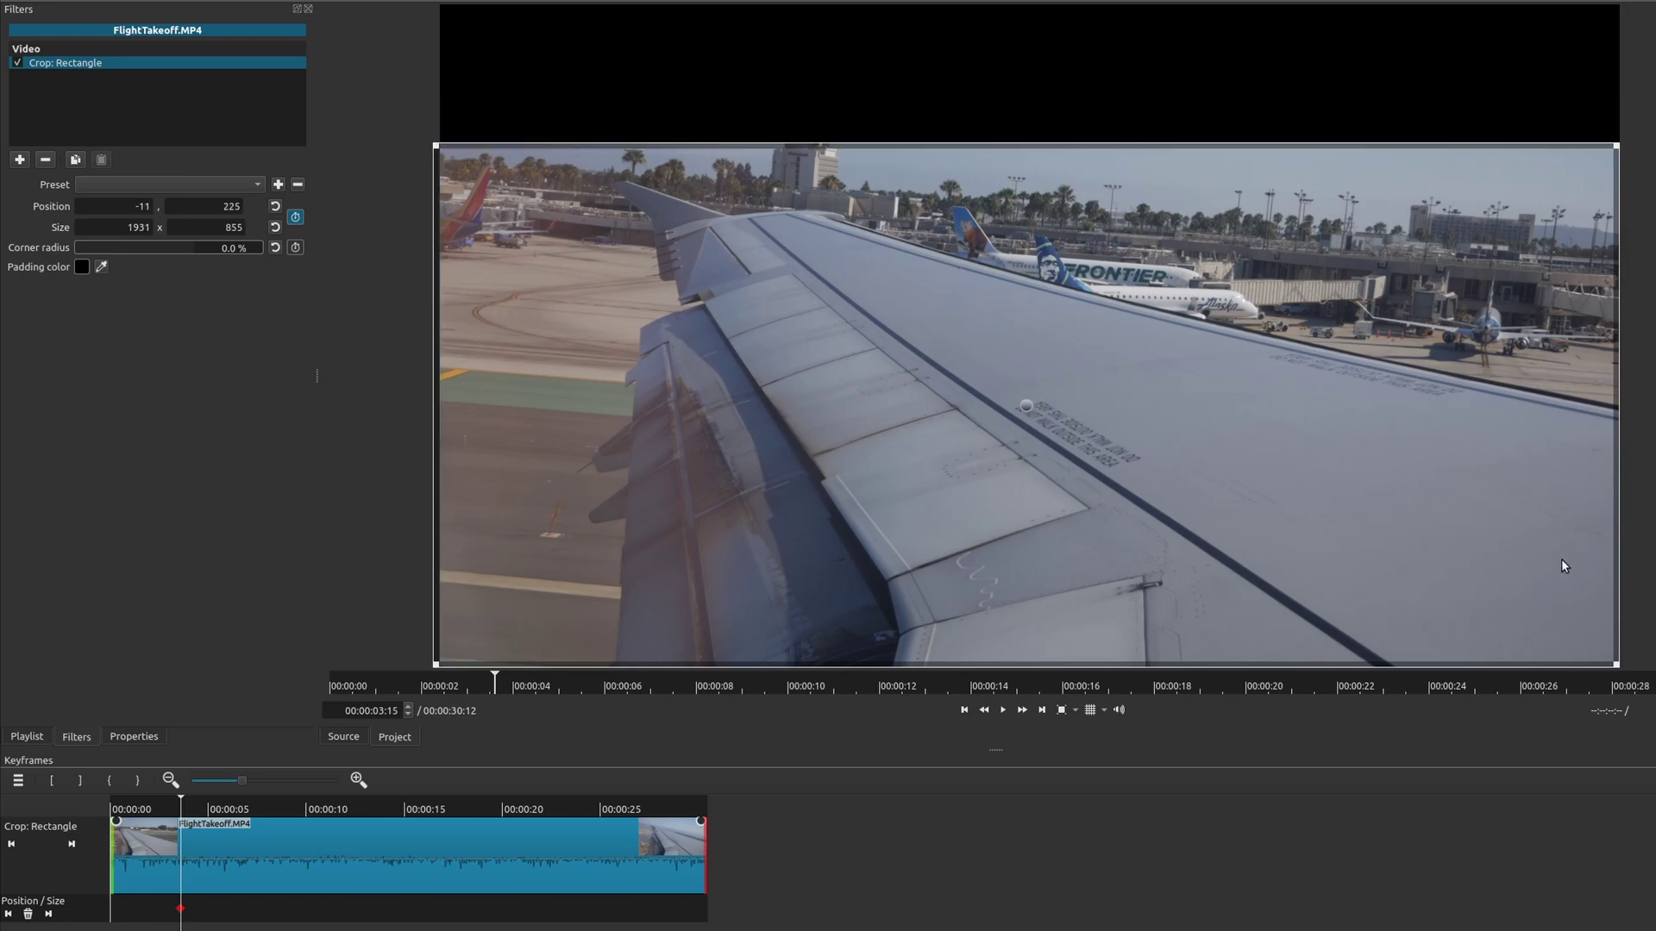
pyautogui.moveTo(1617, 665); pyautogui.dragTo(1632, 541)
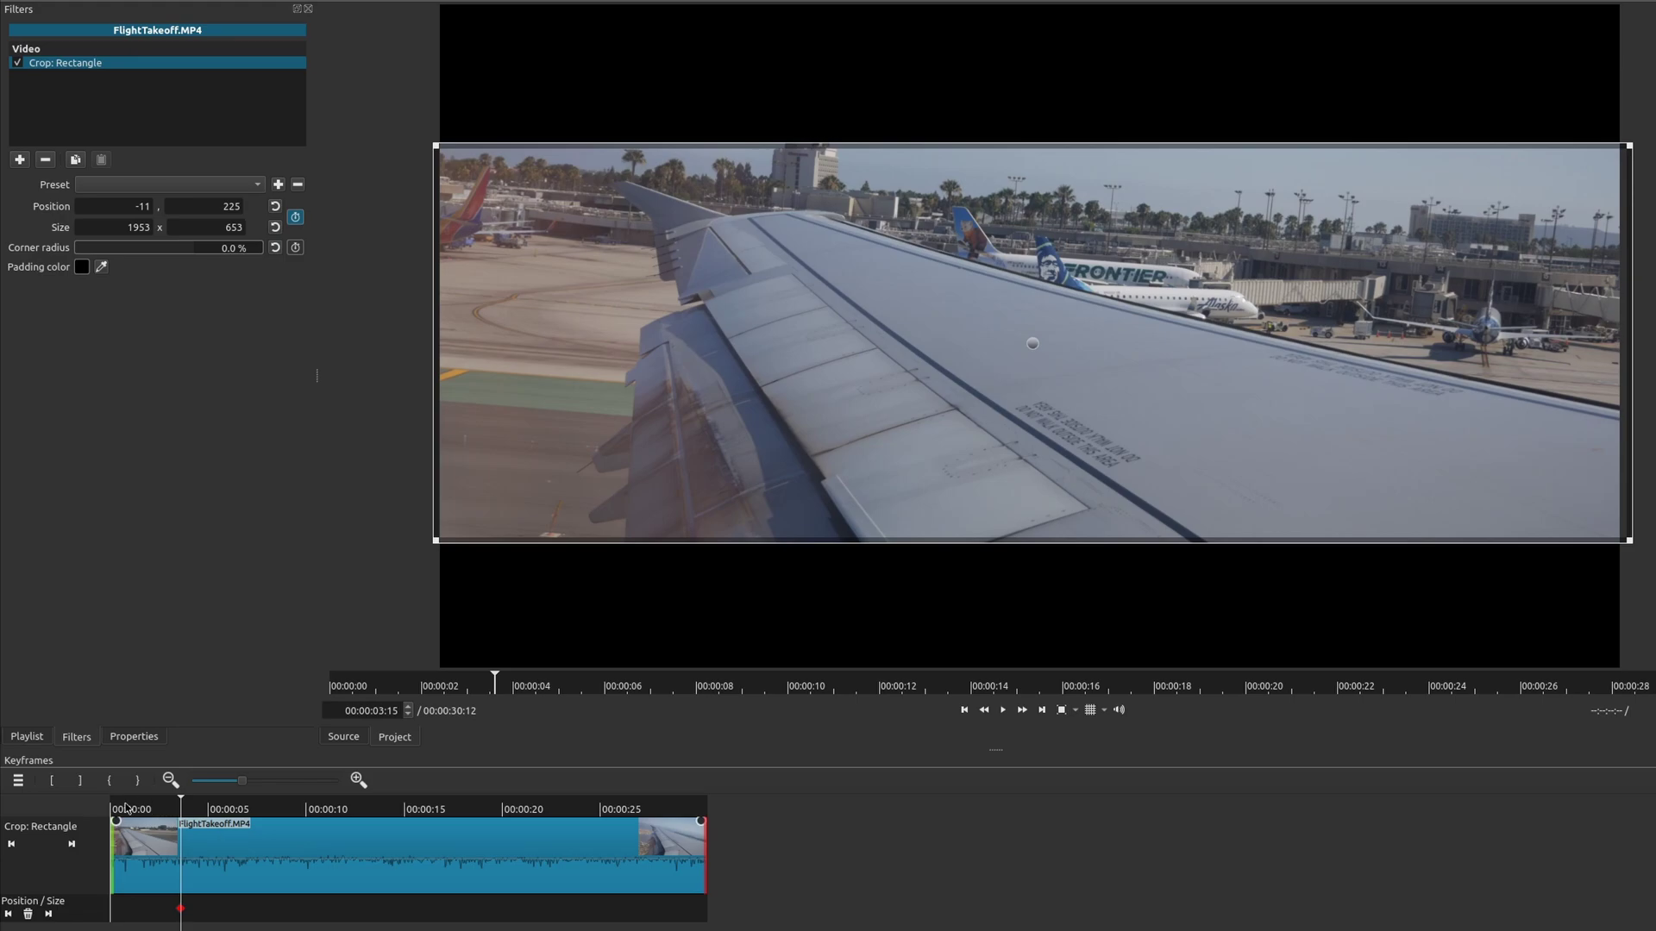
pyautogui.click(125, 805)
pyautogui.moveTo(125, 802); pyautogui.dragTo(79, 804)
pyautogui.click(275, 226)
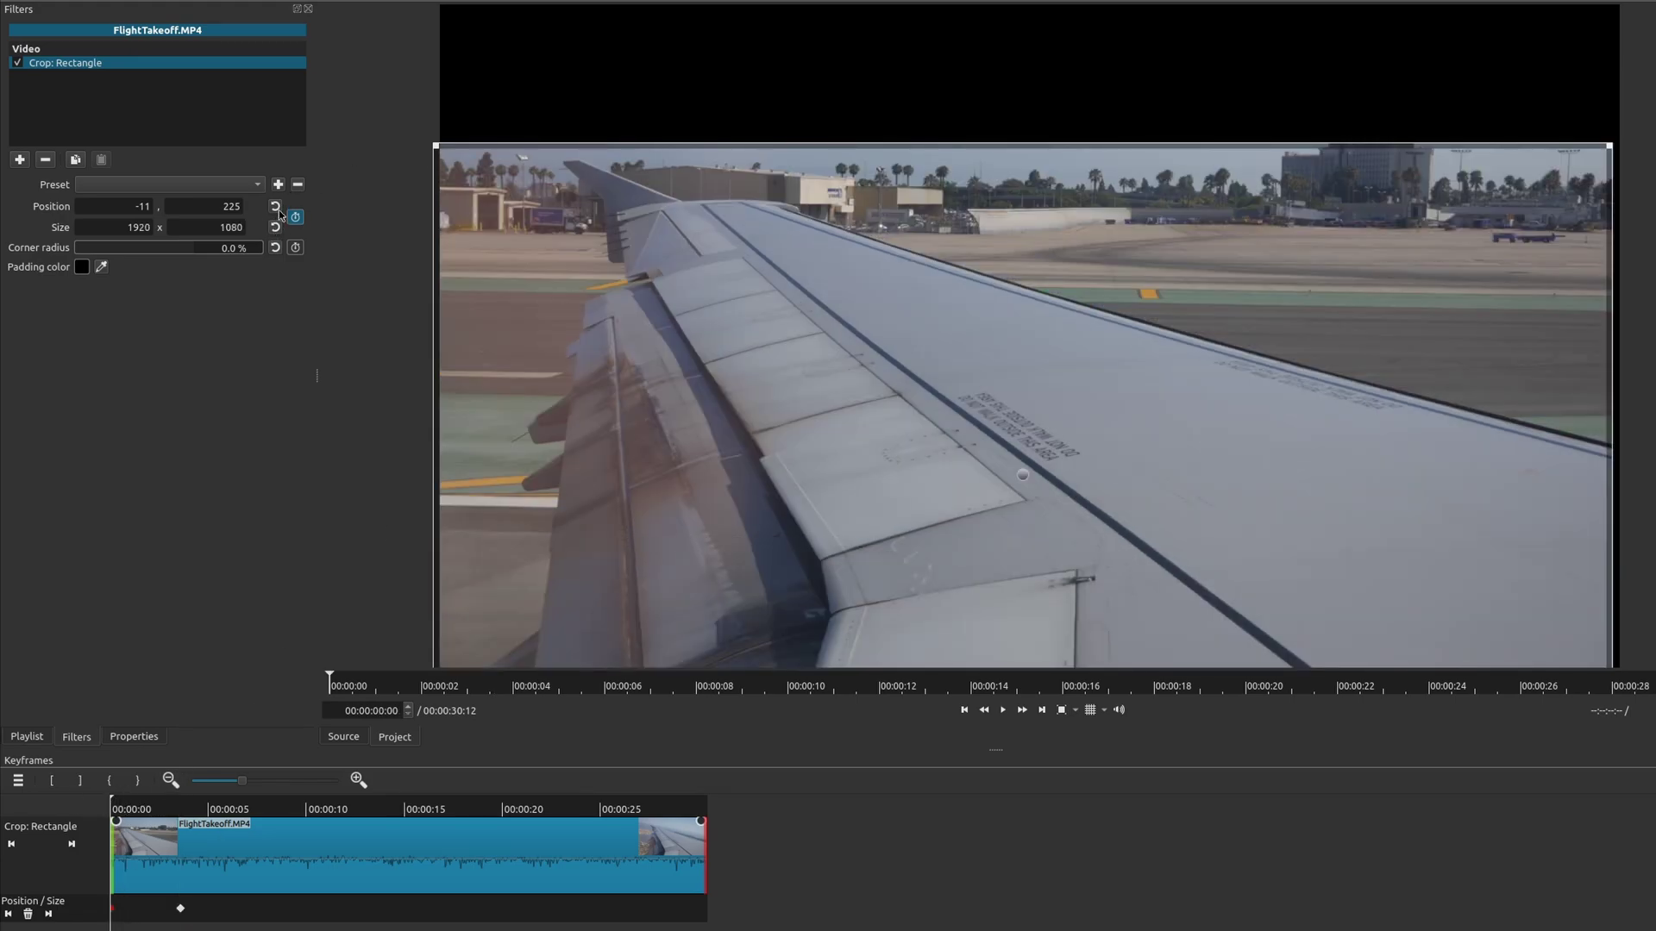
pyautogui.click(275, 207)
pyautogui.press('space')
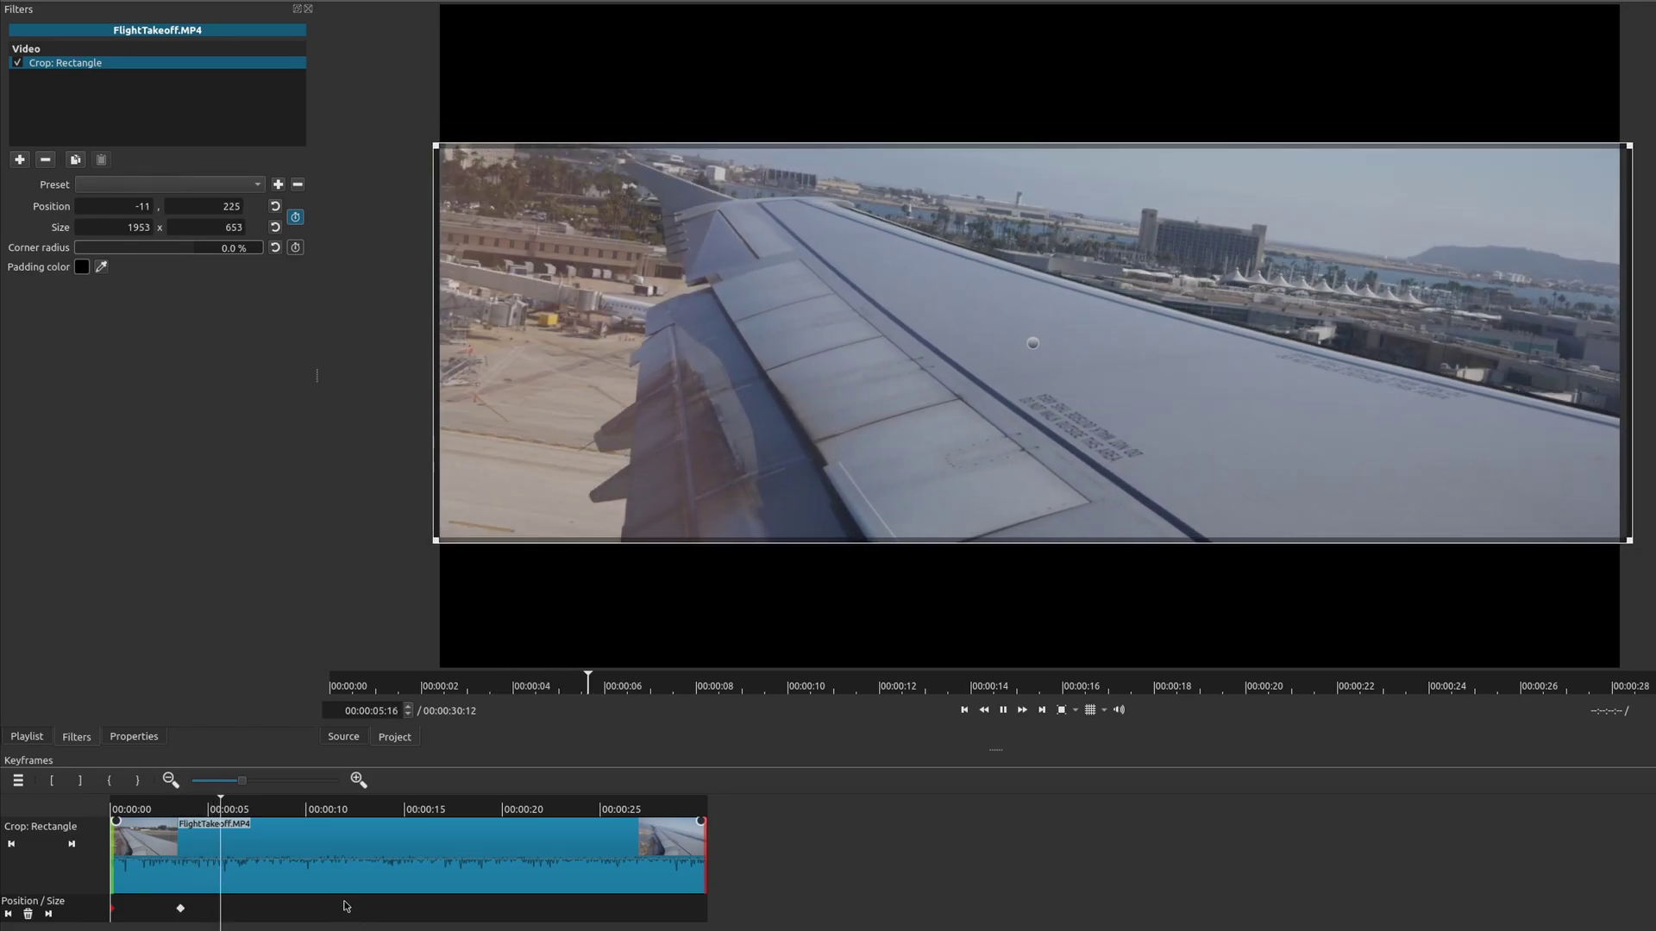
# Pause at 00:00:06:21 and reset crop Size and Position to add a full-frame keyframe.
pyautogui.press('space')
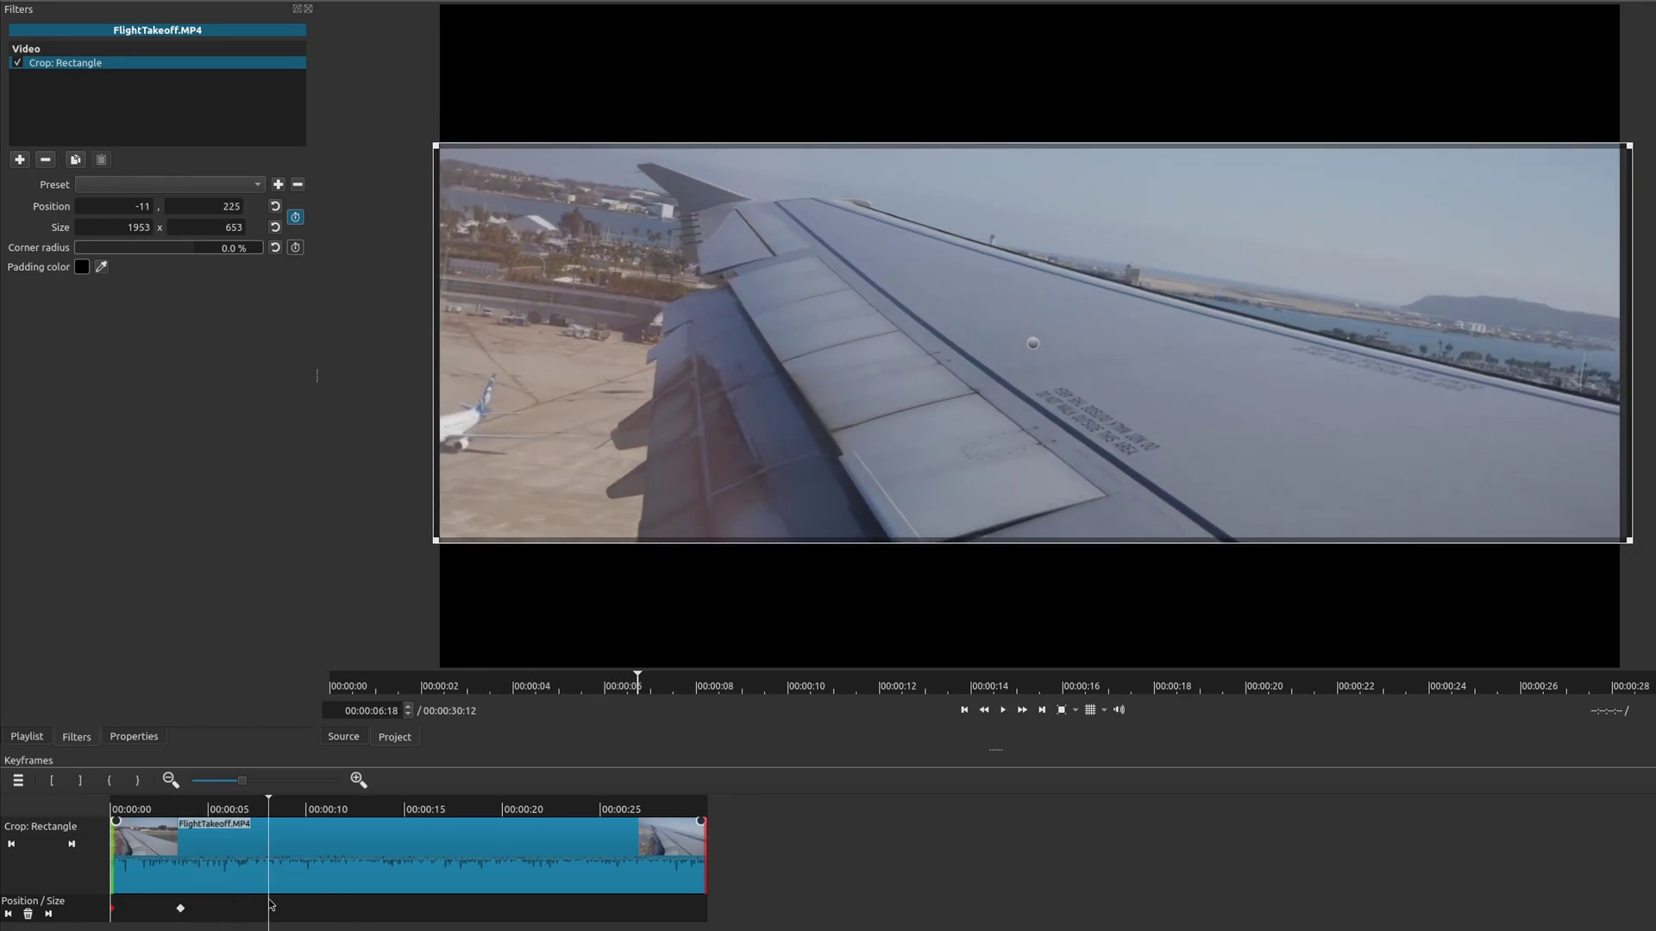
pyautogui.click(245, 806)
pyautogui.click(274, 228)
pyautogui.click(275, 207)
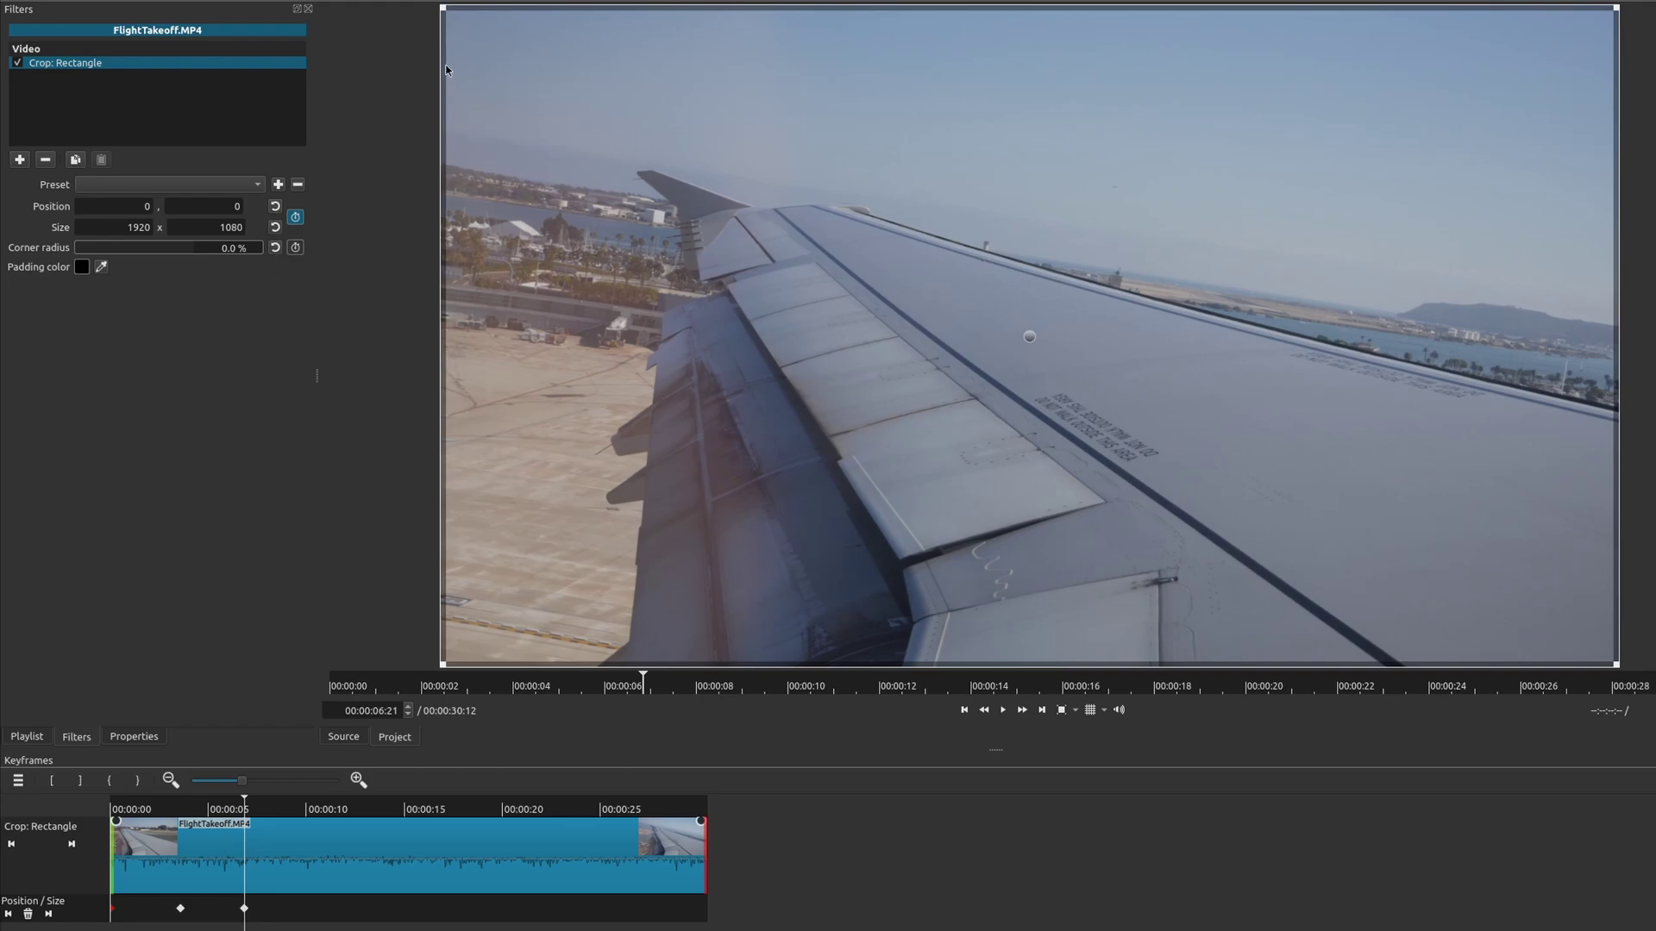
# Narrow the crop's left and right edges to a near-square 1395 x 1108 view, then rewind.
pyautogui.moveTo(447, 16); pyautogui.dragTo(589, 3)
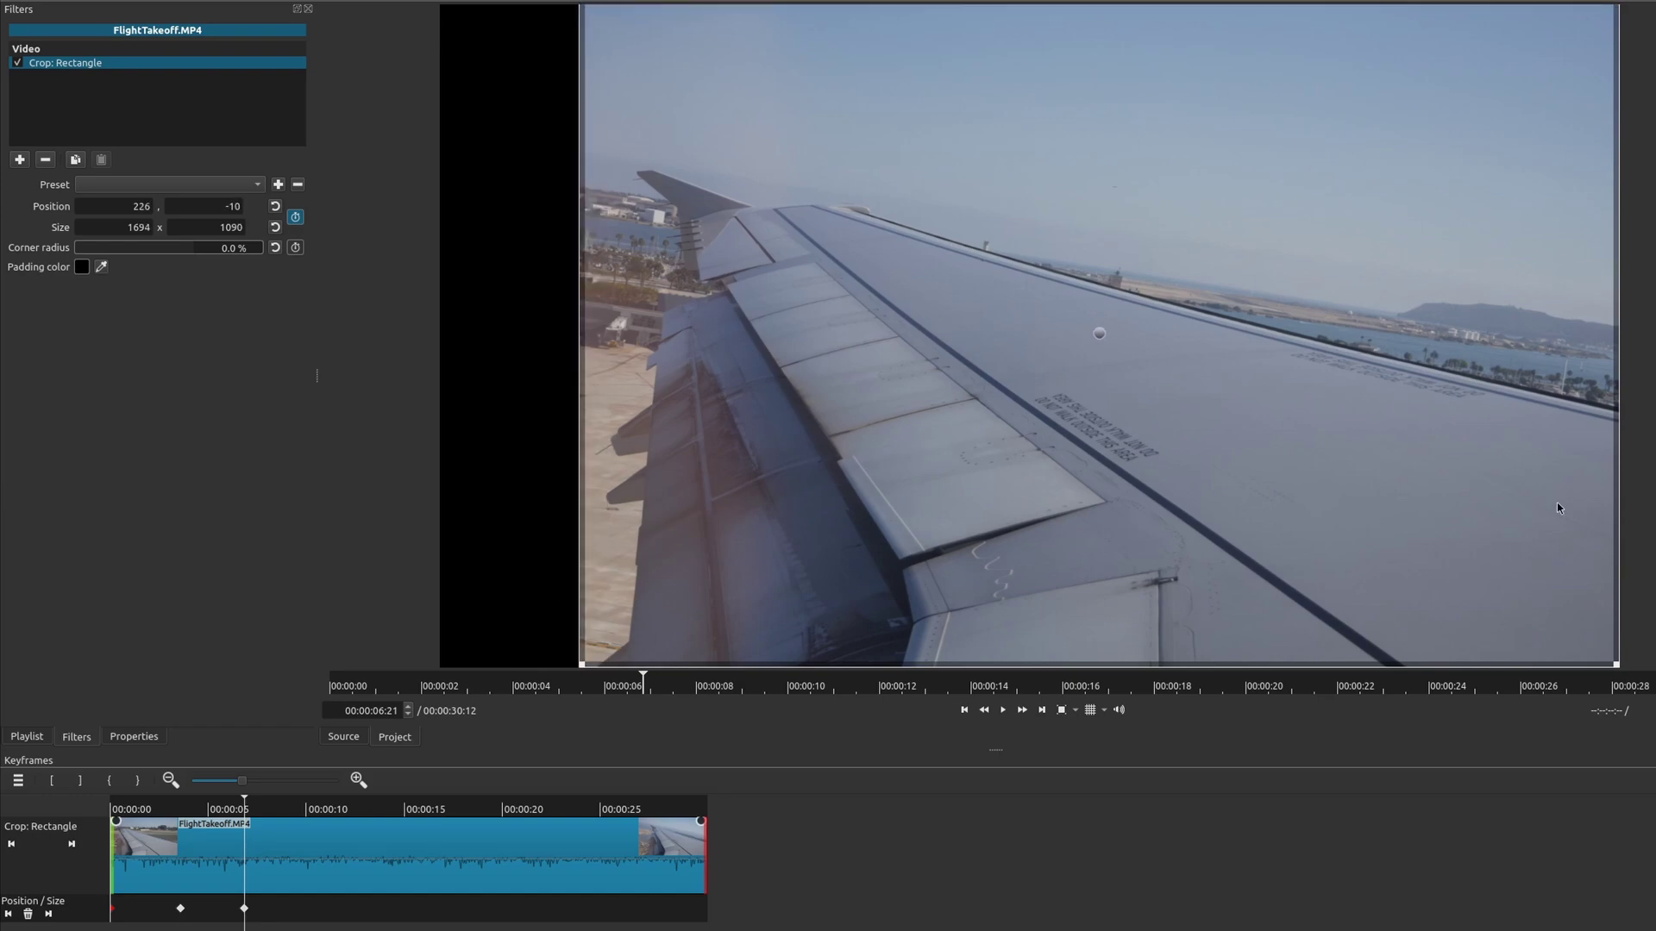
pyautogui.moveTo(1618, 671); pyautogui.dragTo(1436, 675)
pyautogui.click(1431, 677)
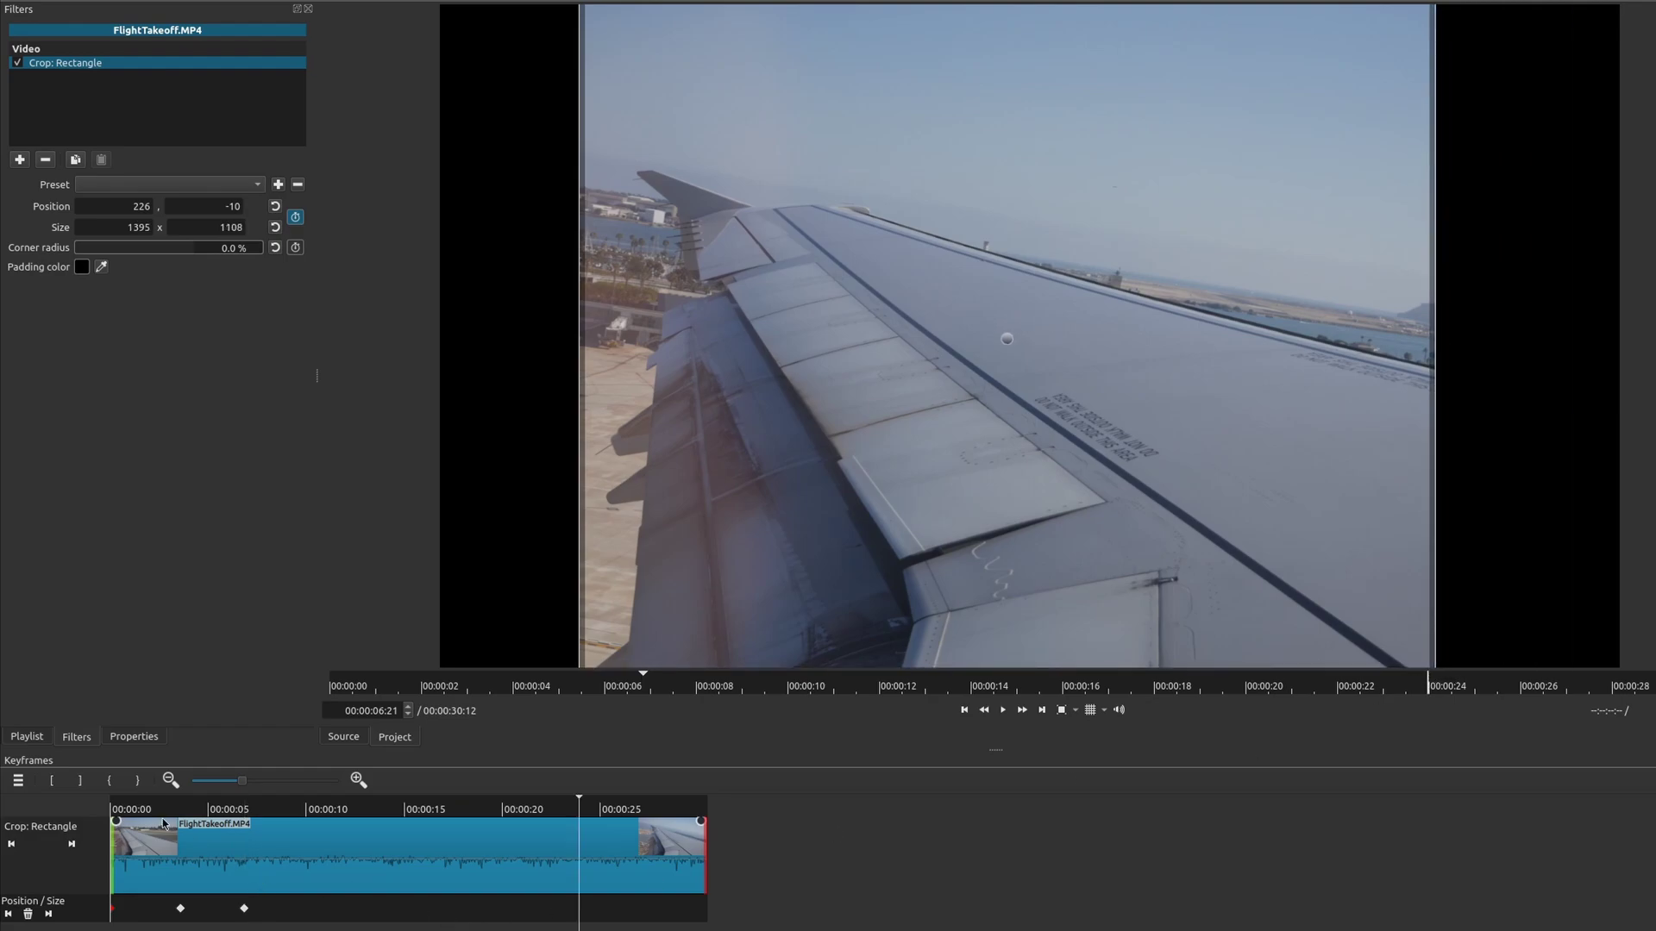
pyautogui.click(124, 802)
pyautogui.moveTo(125, 801); pyautogui.dragTo(38, 799)
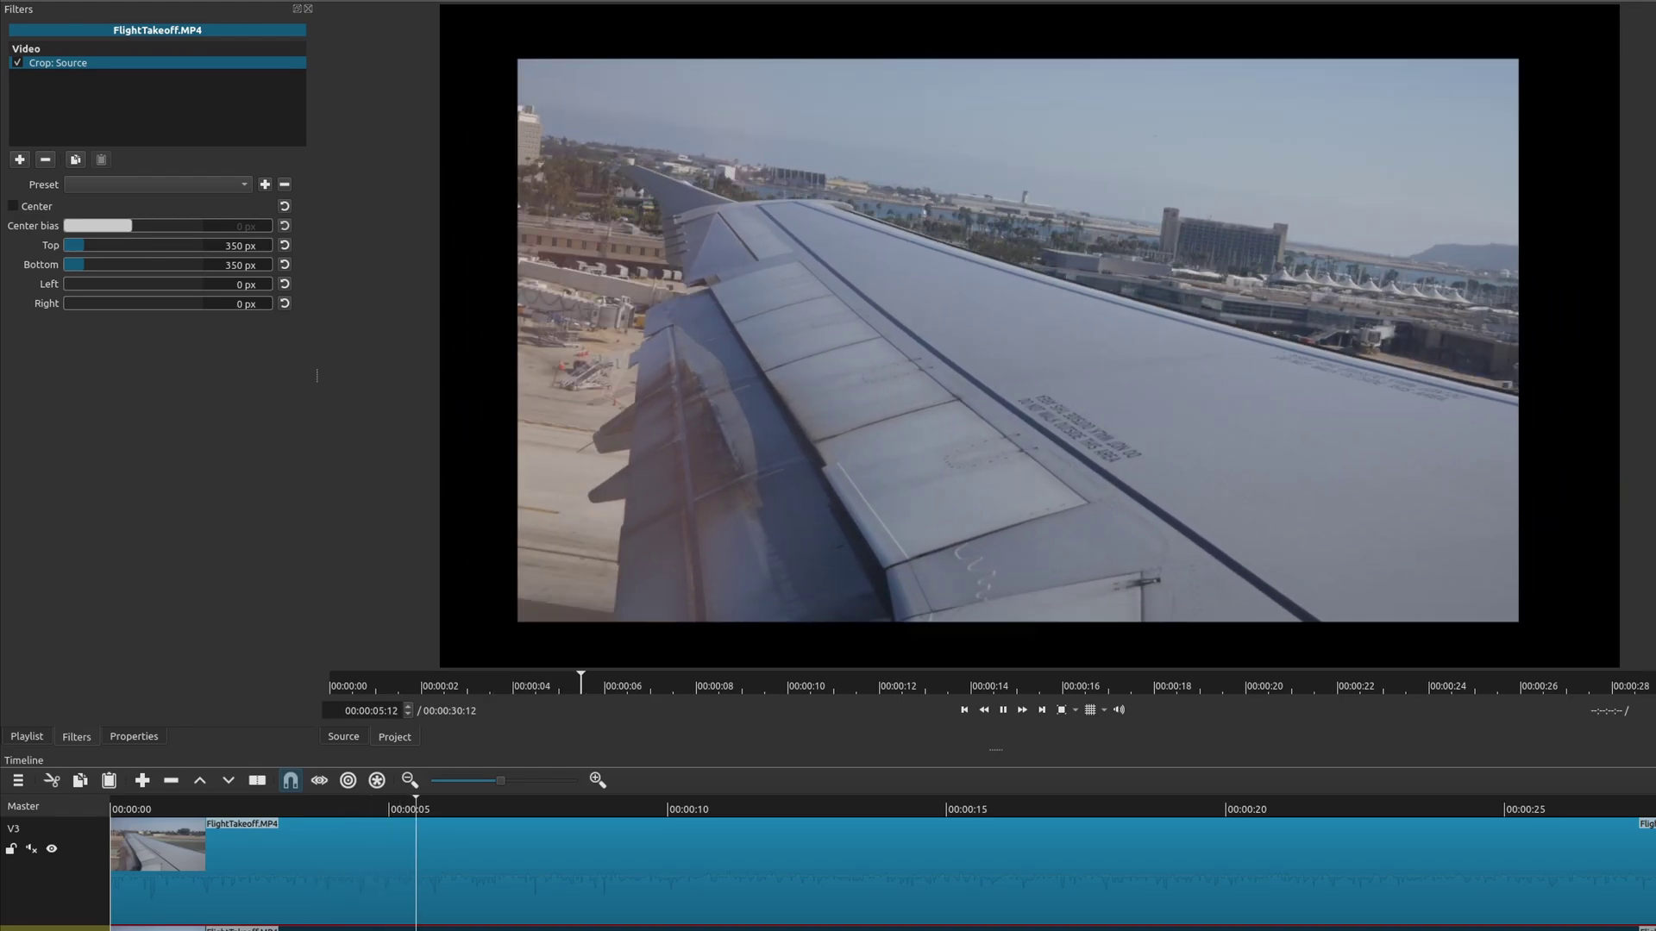
# Play the clip to preview the crop animating into the near-square wing view.
pyautogui.press('space')
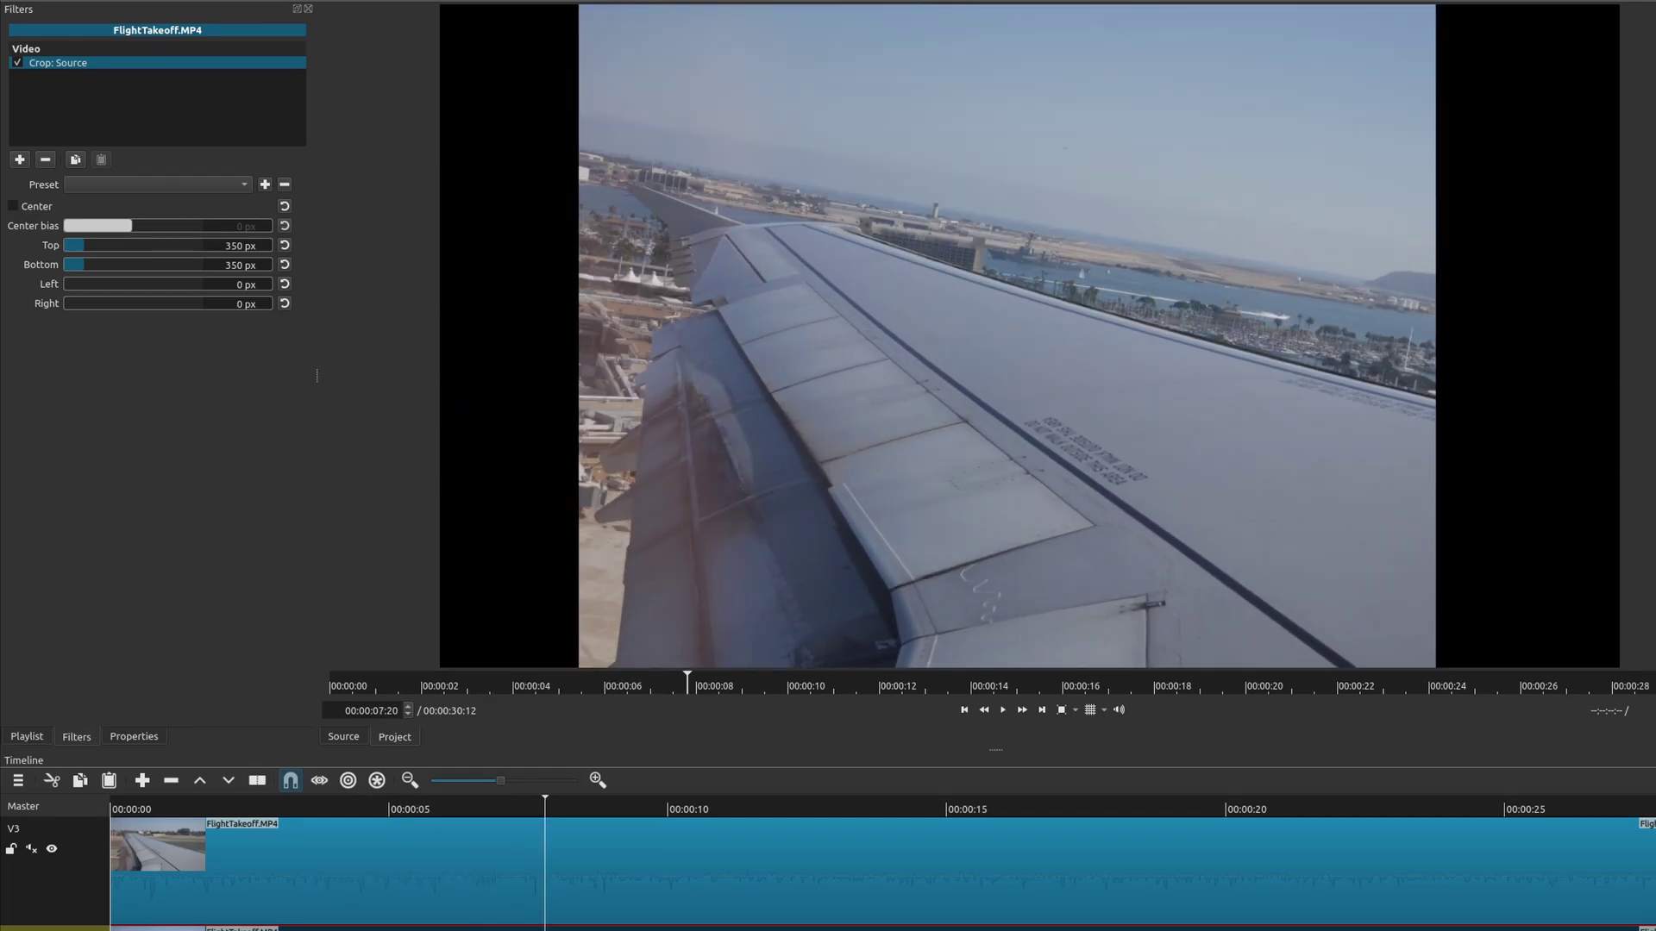